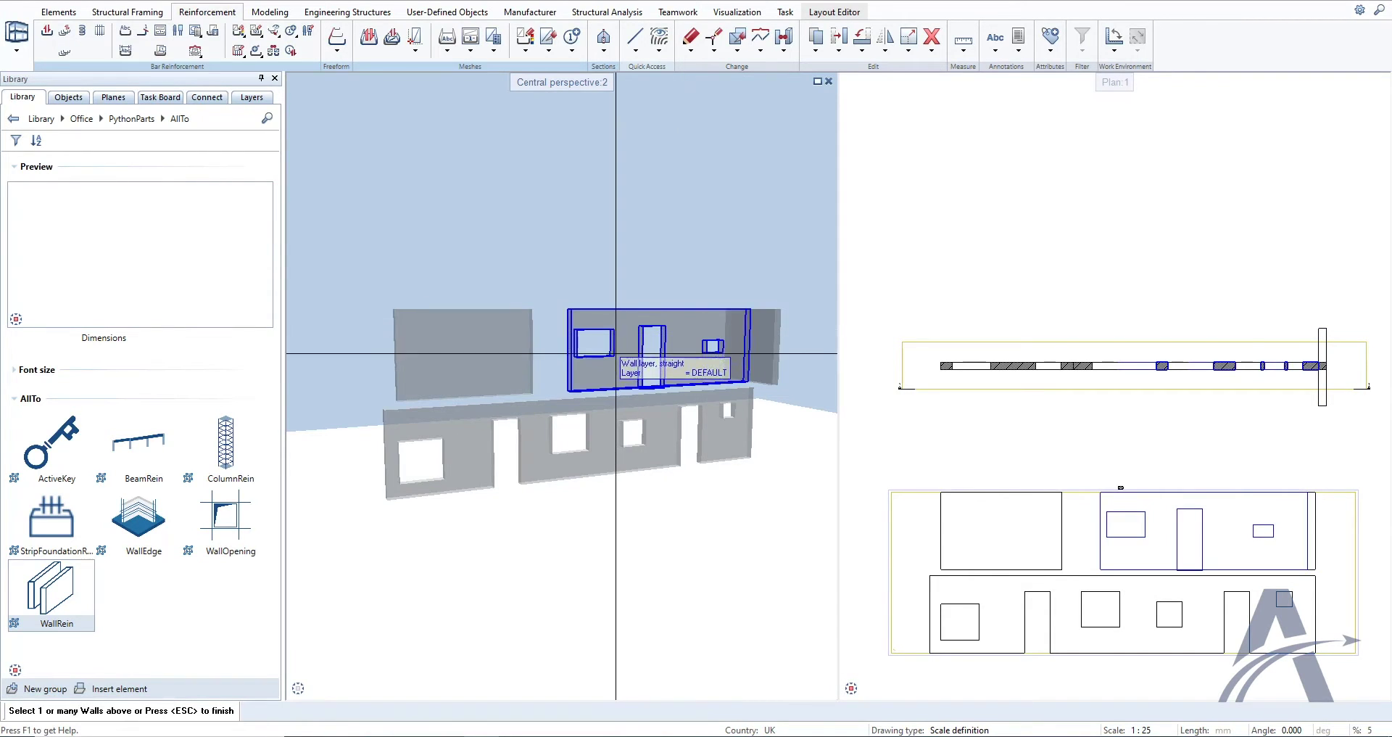
Step: Add the solid upper wall to the walls above and create the lower wall's reinforcement as a PythonPart
click(483, 348)
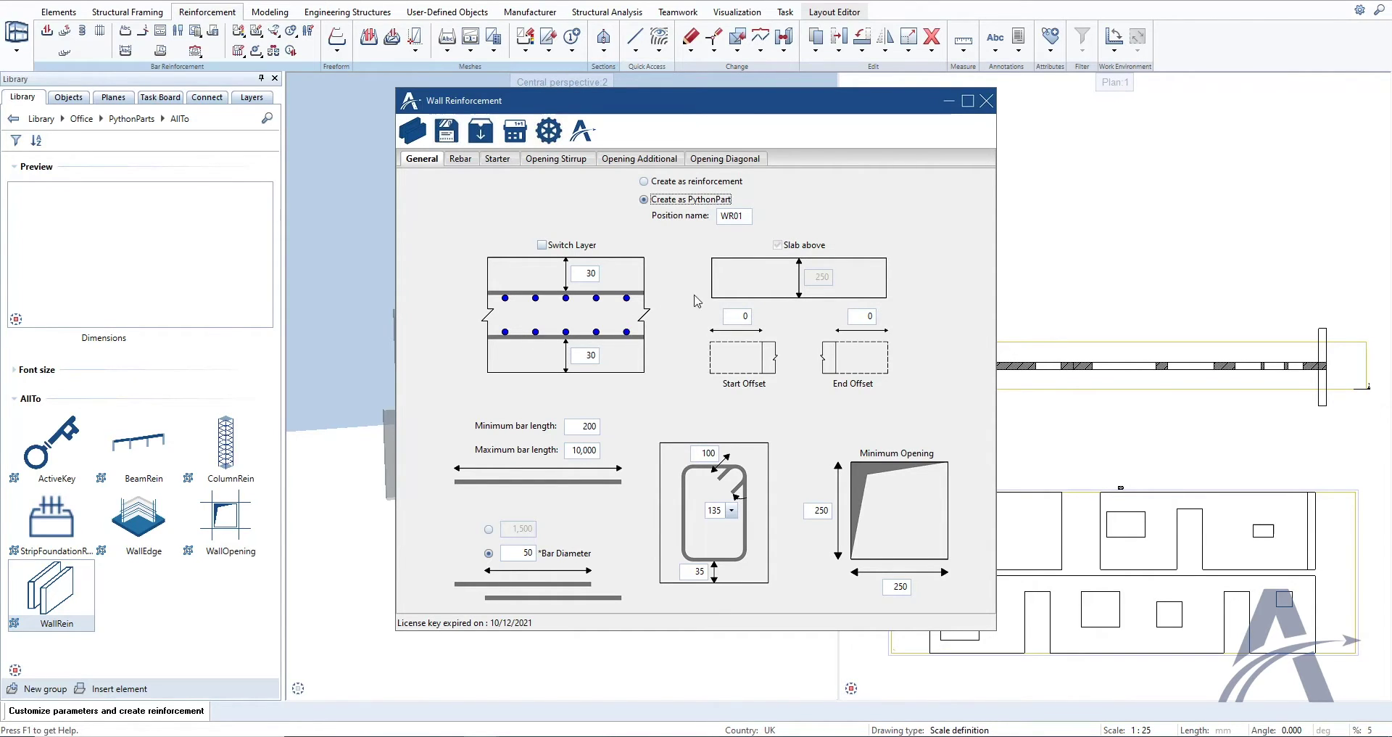
click(414, 134)
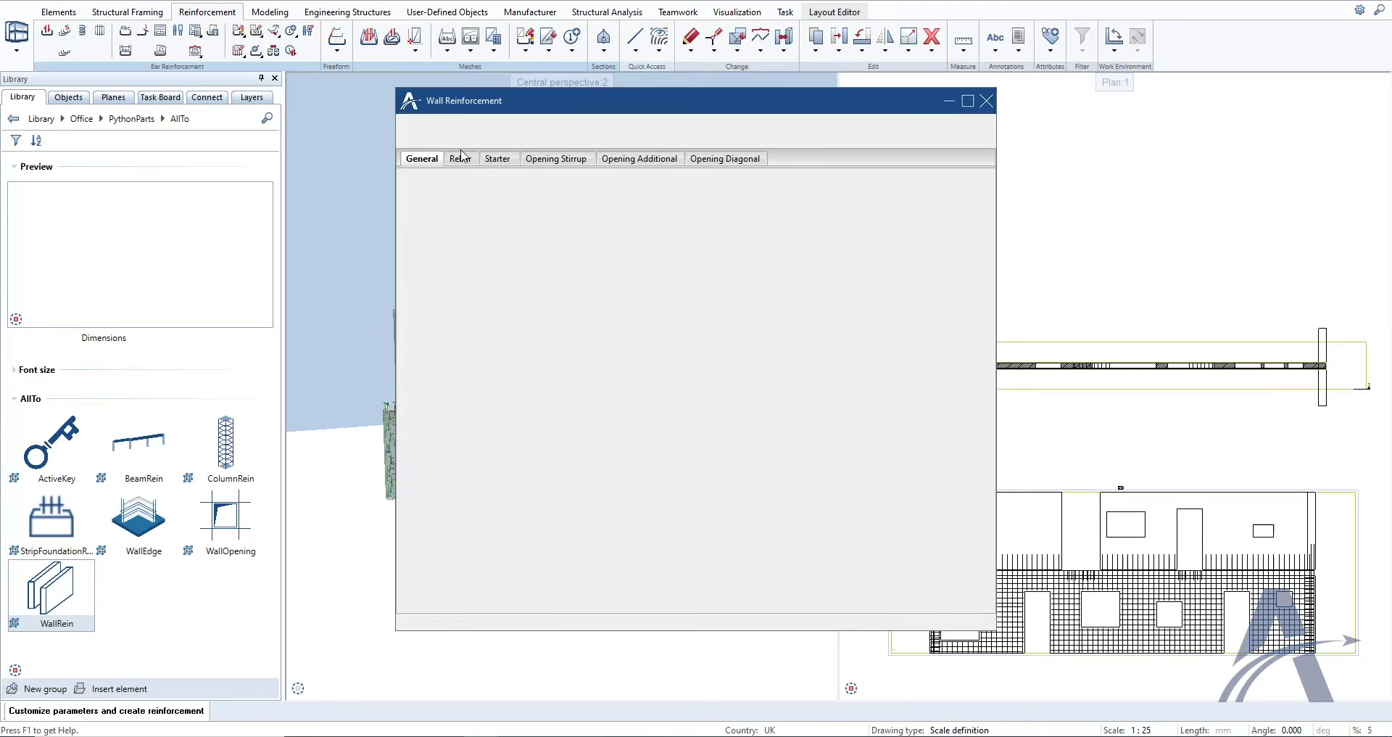
Step: Examine the starter bars along the lower wall's top edge beneath the upper walls and around the openings
scroll(514, 481, up, 2)
scroll(469, 487, down, 2)
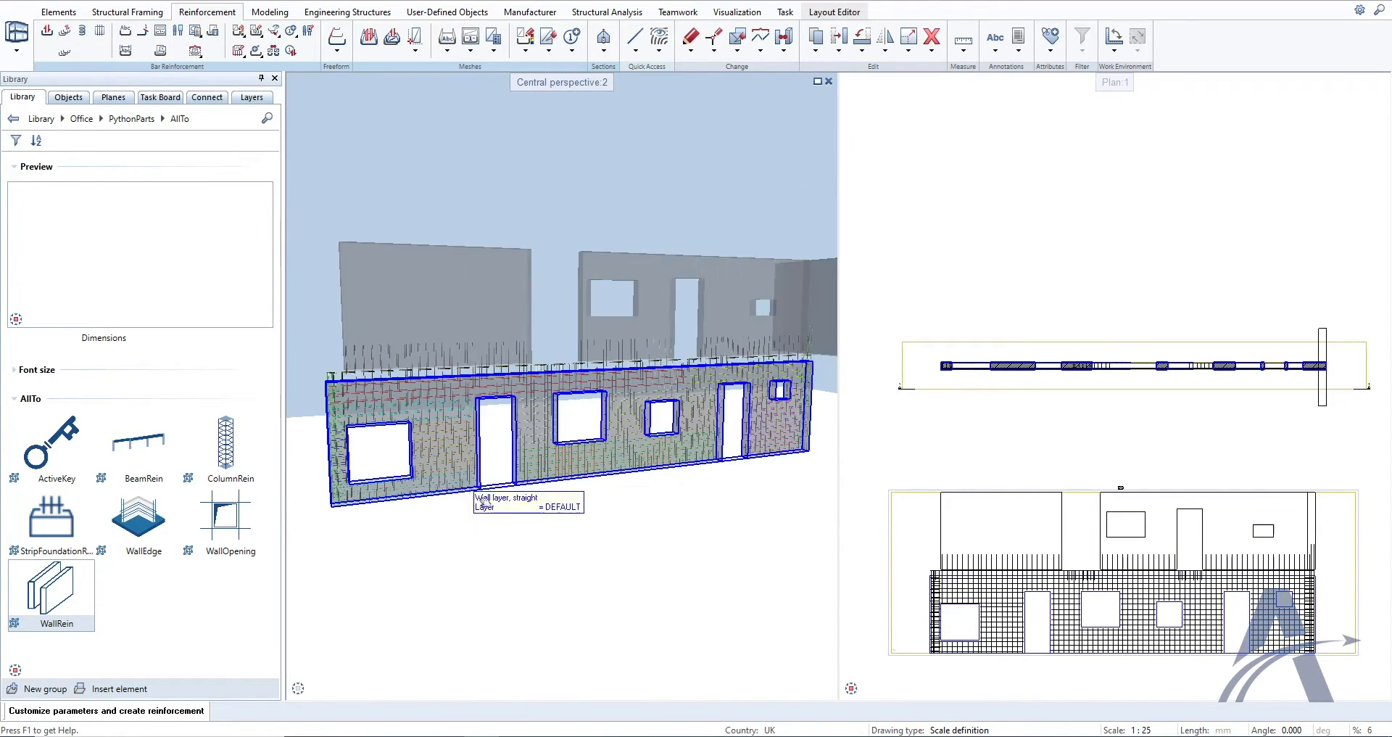
scroll(445, 435, up, 4)
scroll(406, 401, down, 3)
scroll(420, 421, up, 2)
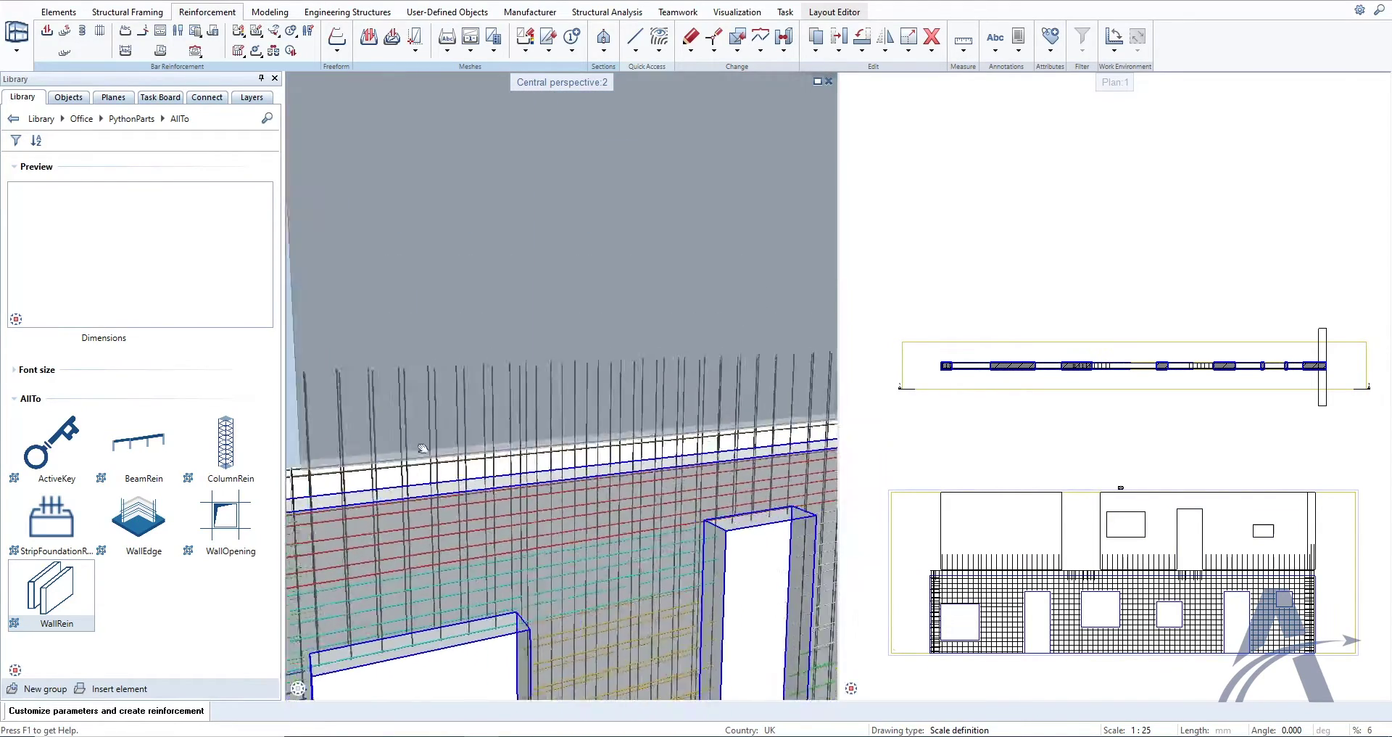
scroll(452, 467, down, 3)
scroll(452, 467, down, 3)
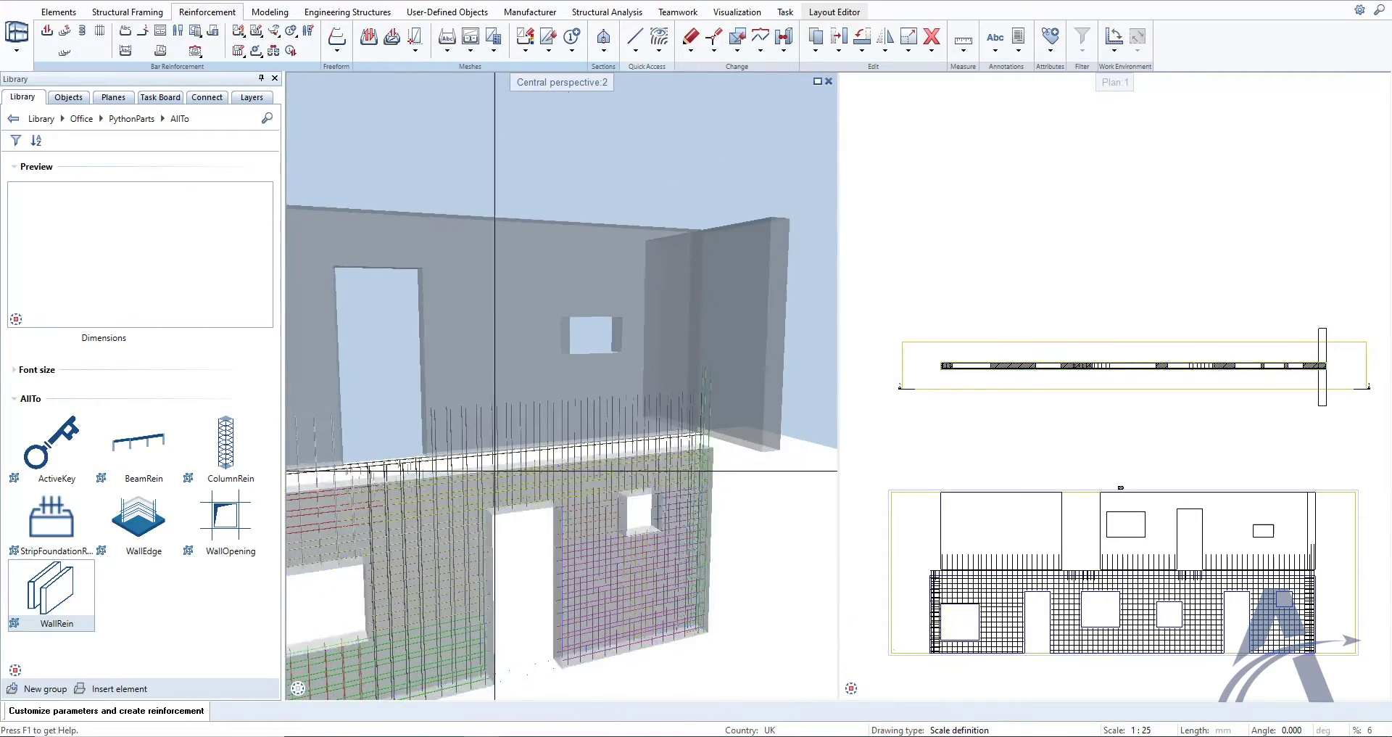
scroll(506, 488, up, 2)
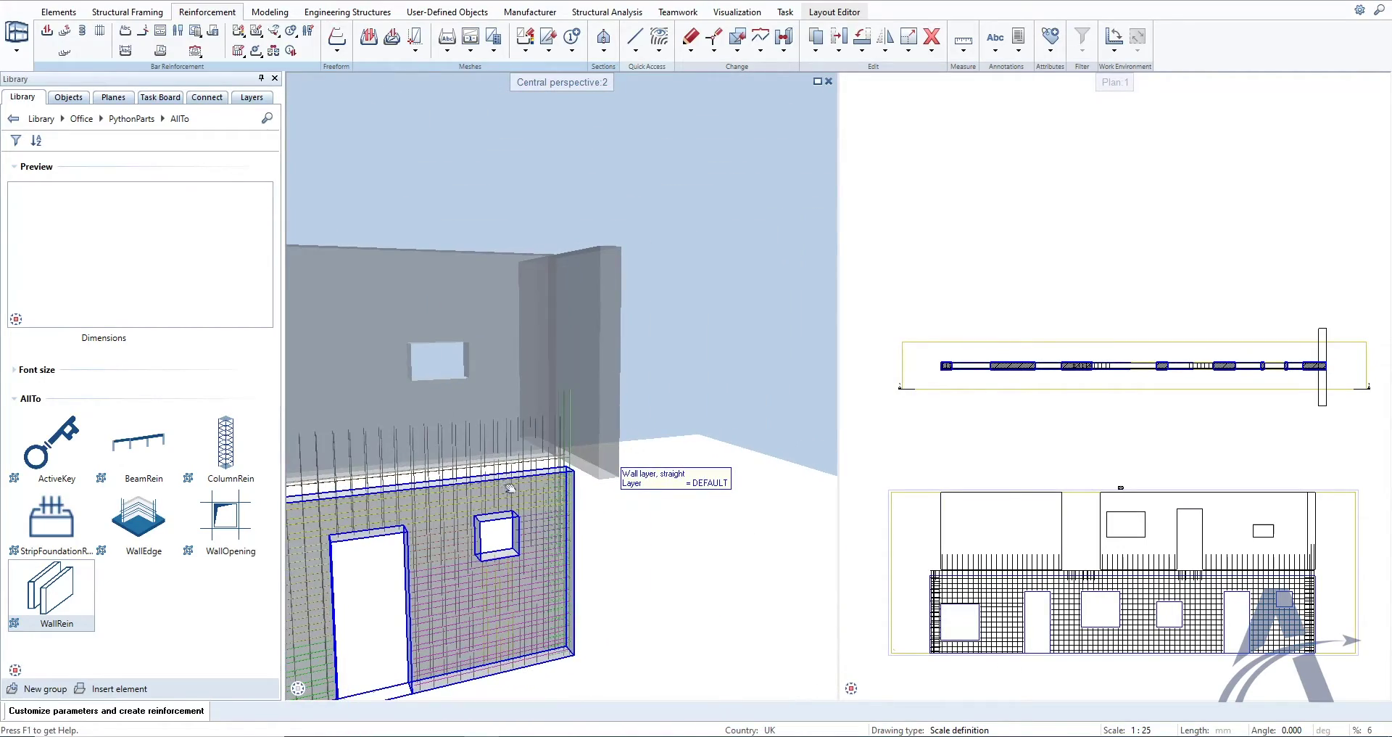
scroll(509, 487, up, 5)
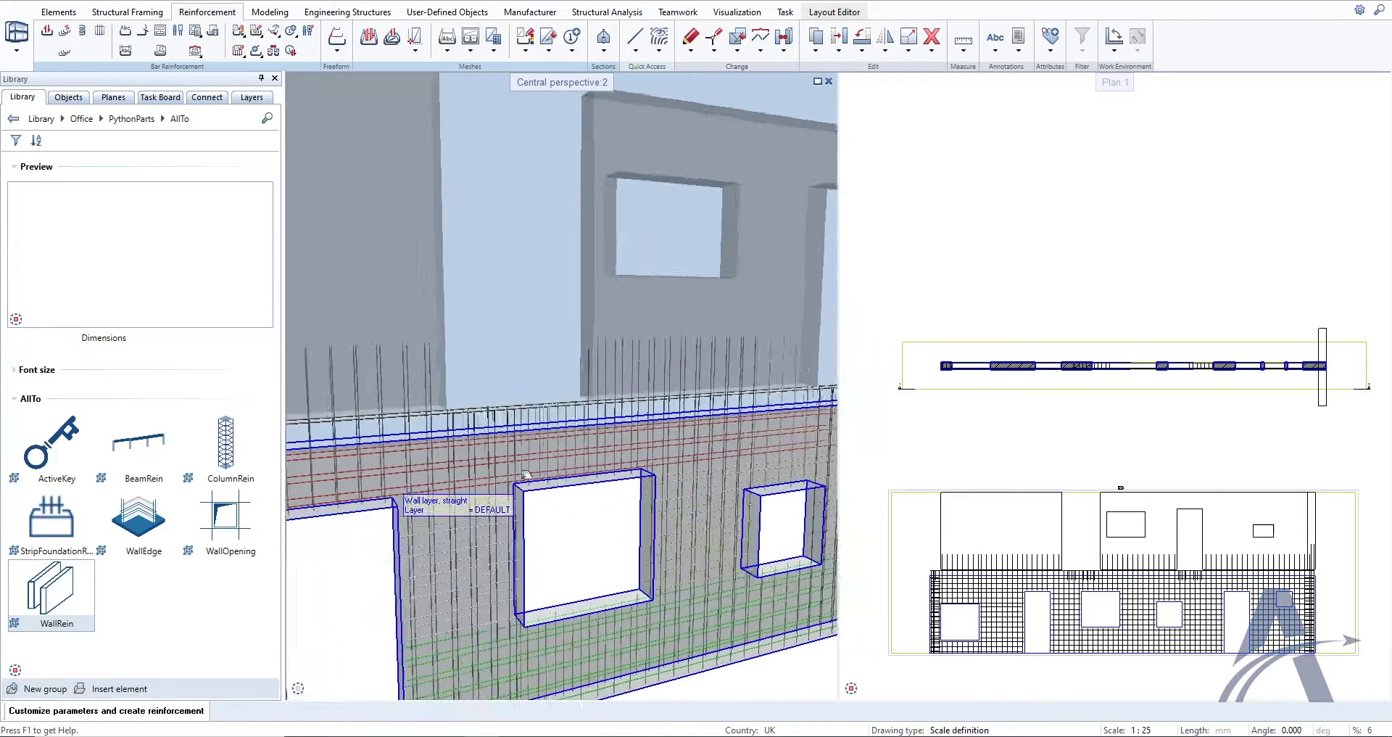
key(Escape)
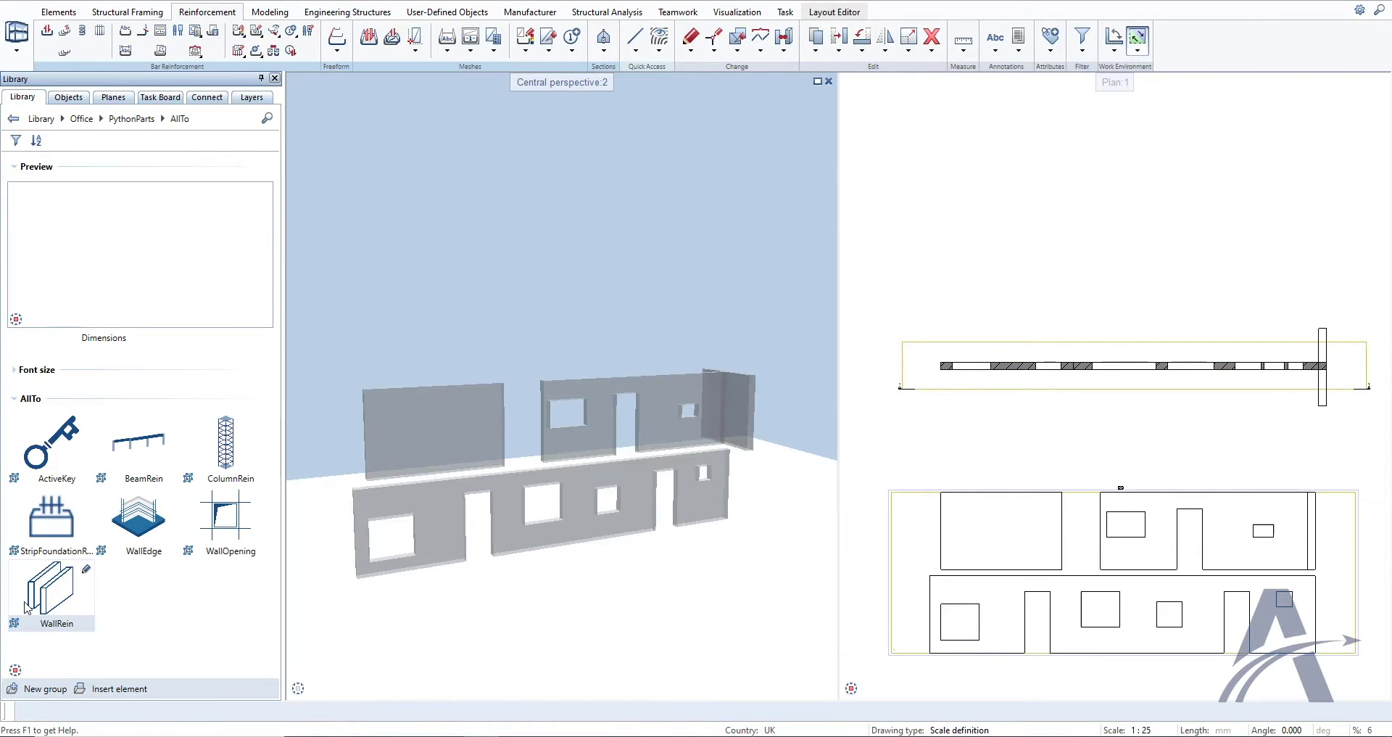
Step: Start WallRein on the lower wall and create its reinforcement as a PythonPart with Slab above turned off
double_click(51, 591)
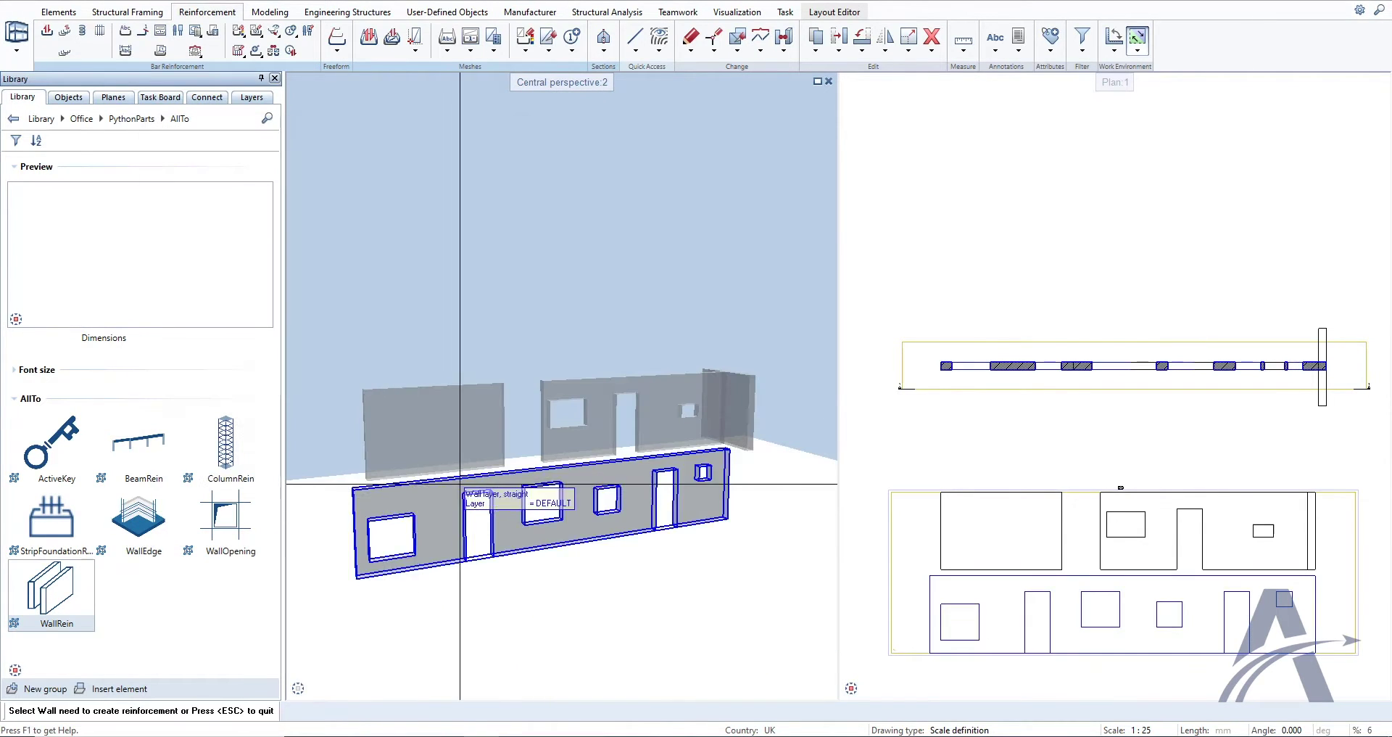
click(506, 507)
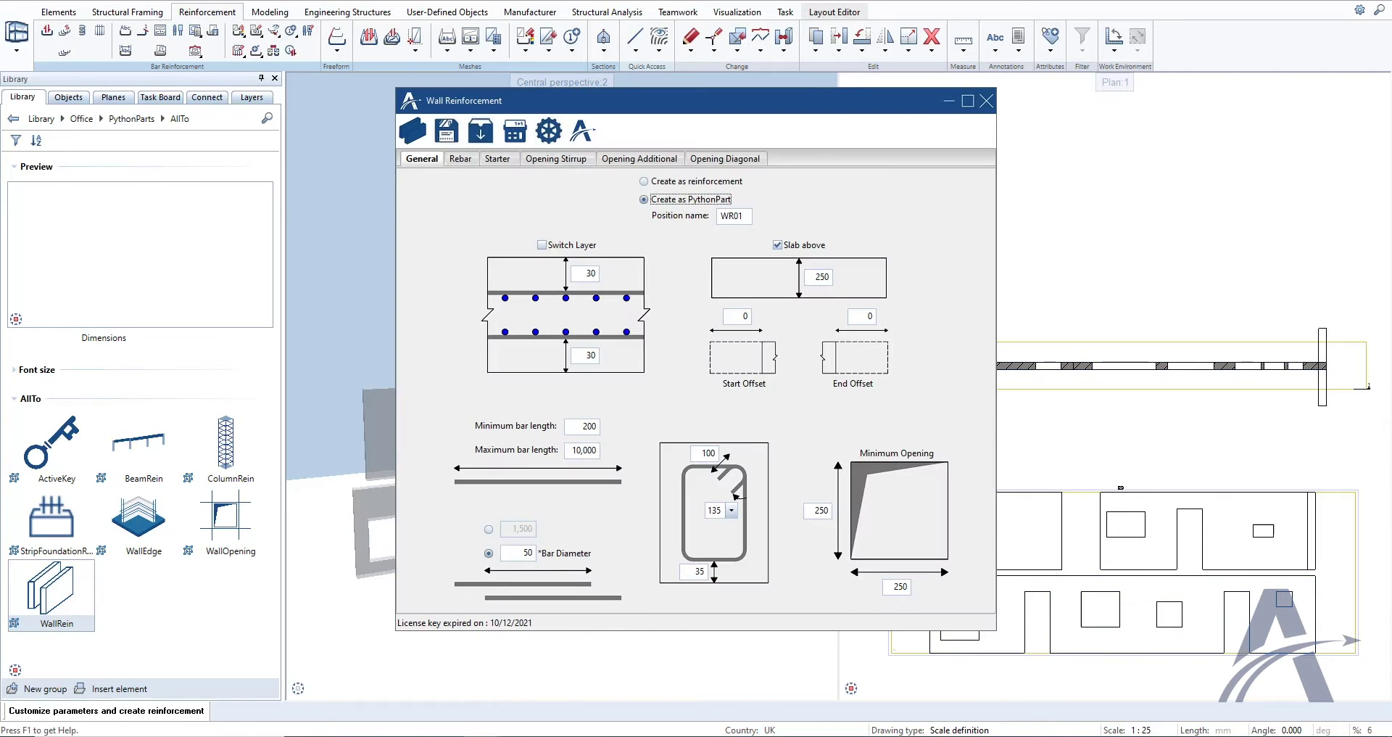
click(780, 246)
click(779, 245)
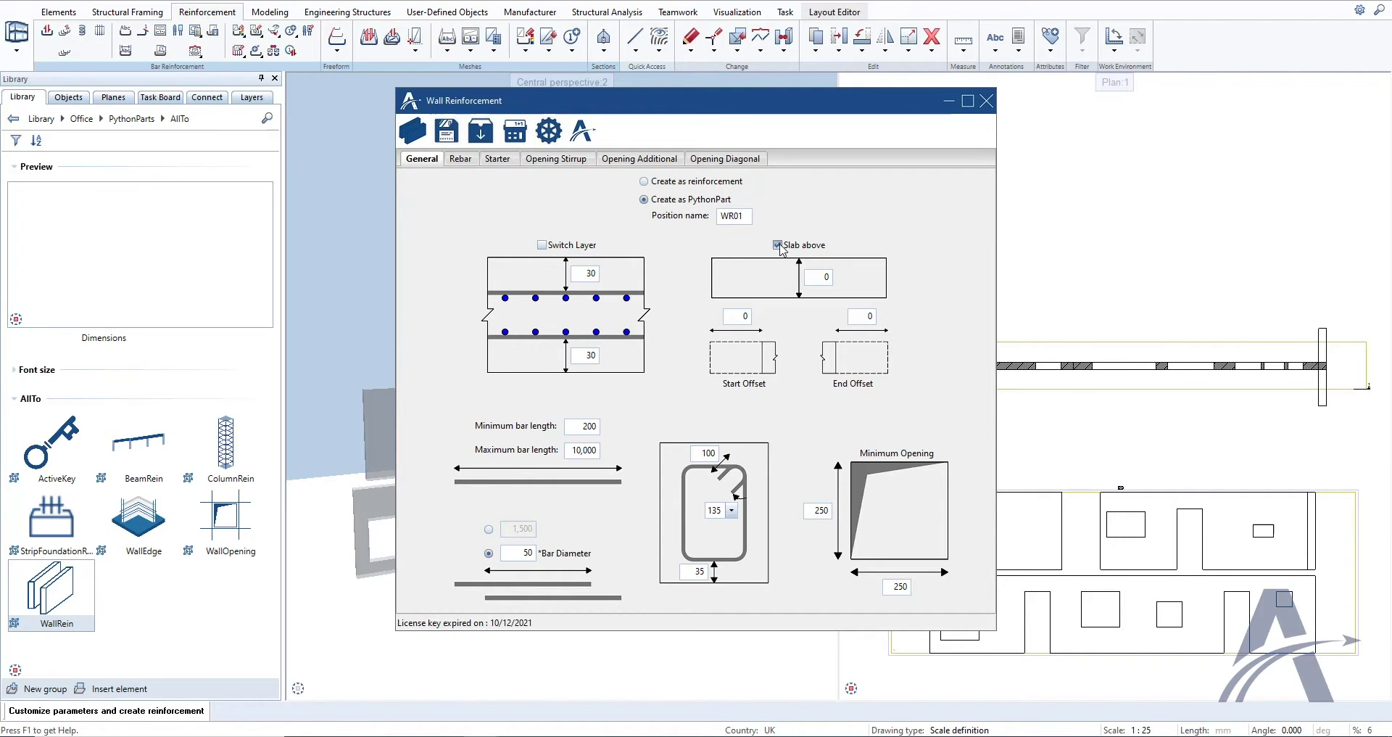
click(779, 246)
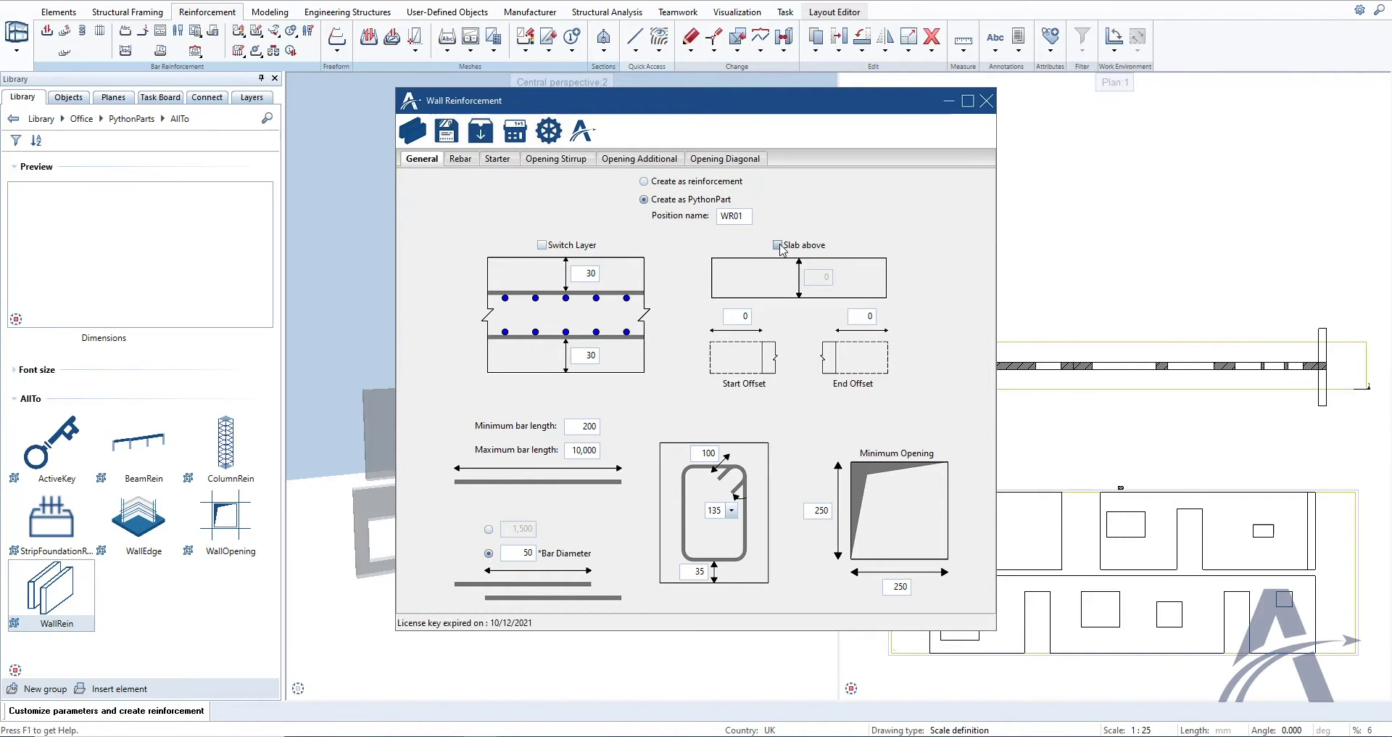
click(411, 134)
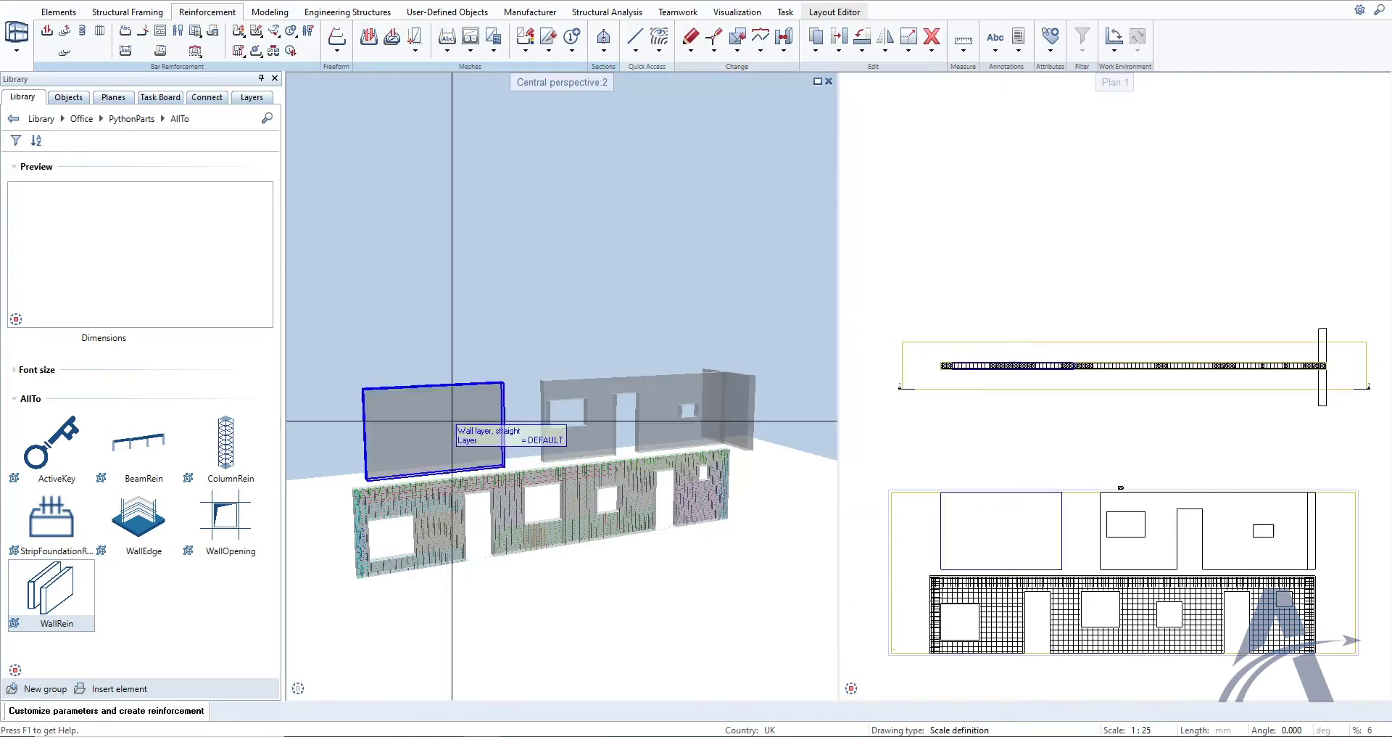
scroll(416, 567, up, 8)
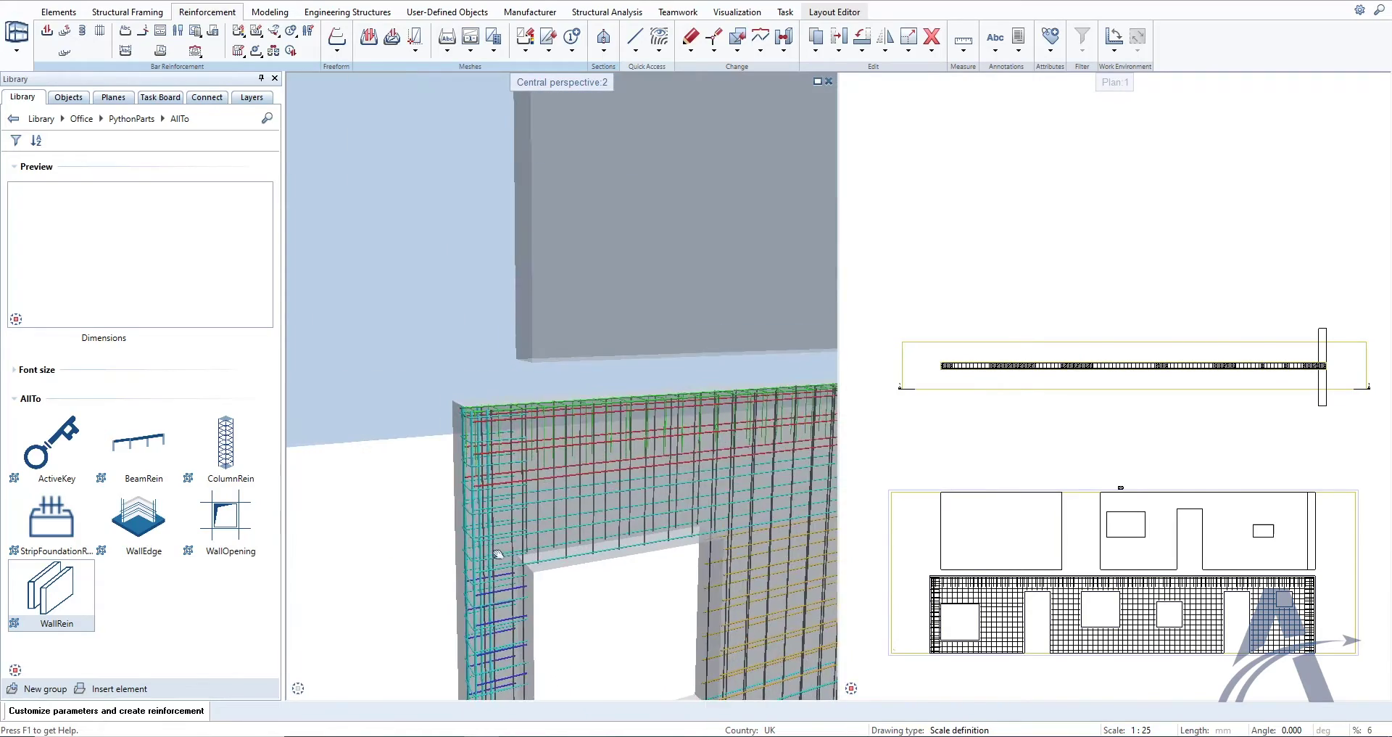
scroll(657, 576, down, 6)
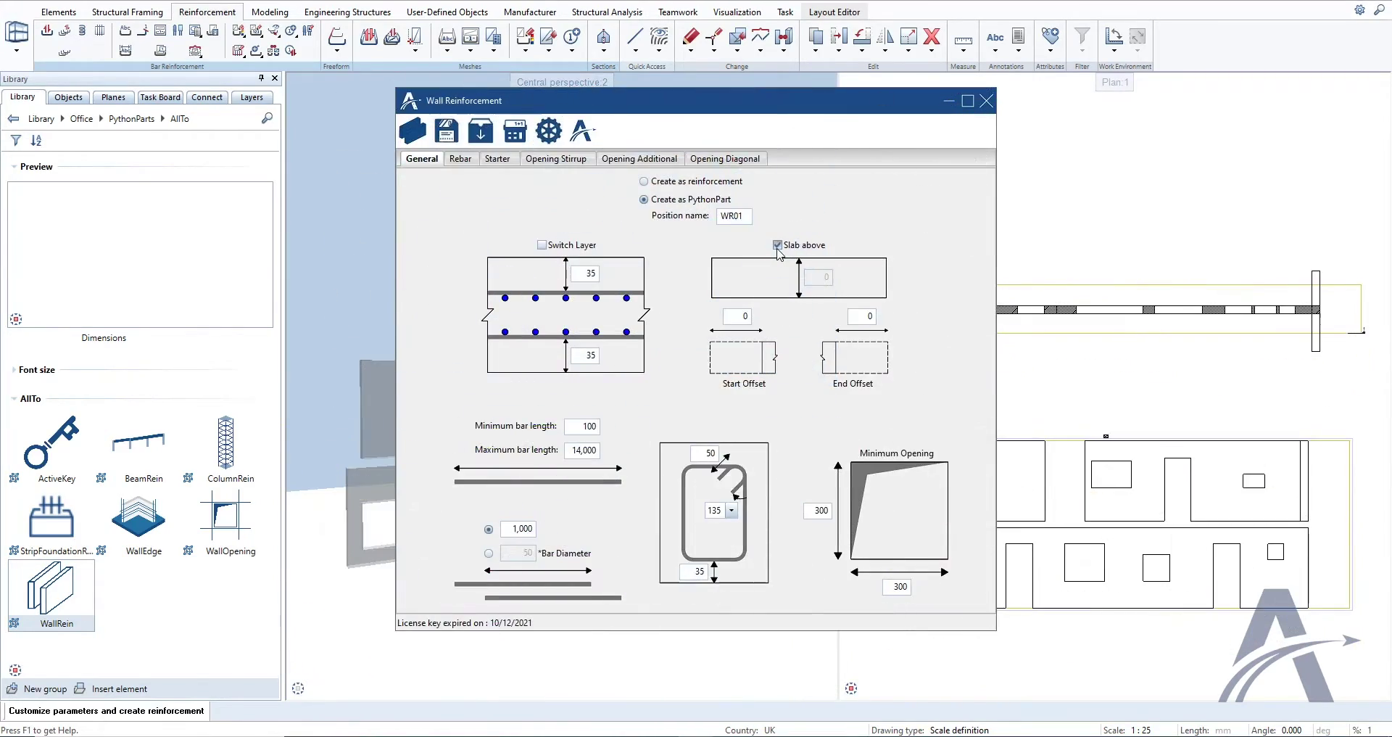
Step: Set the slab above to 250 mm thick and create the lower wall's reinforcement as a PythonPart
double_click(824, 278)
text(250)
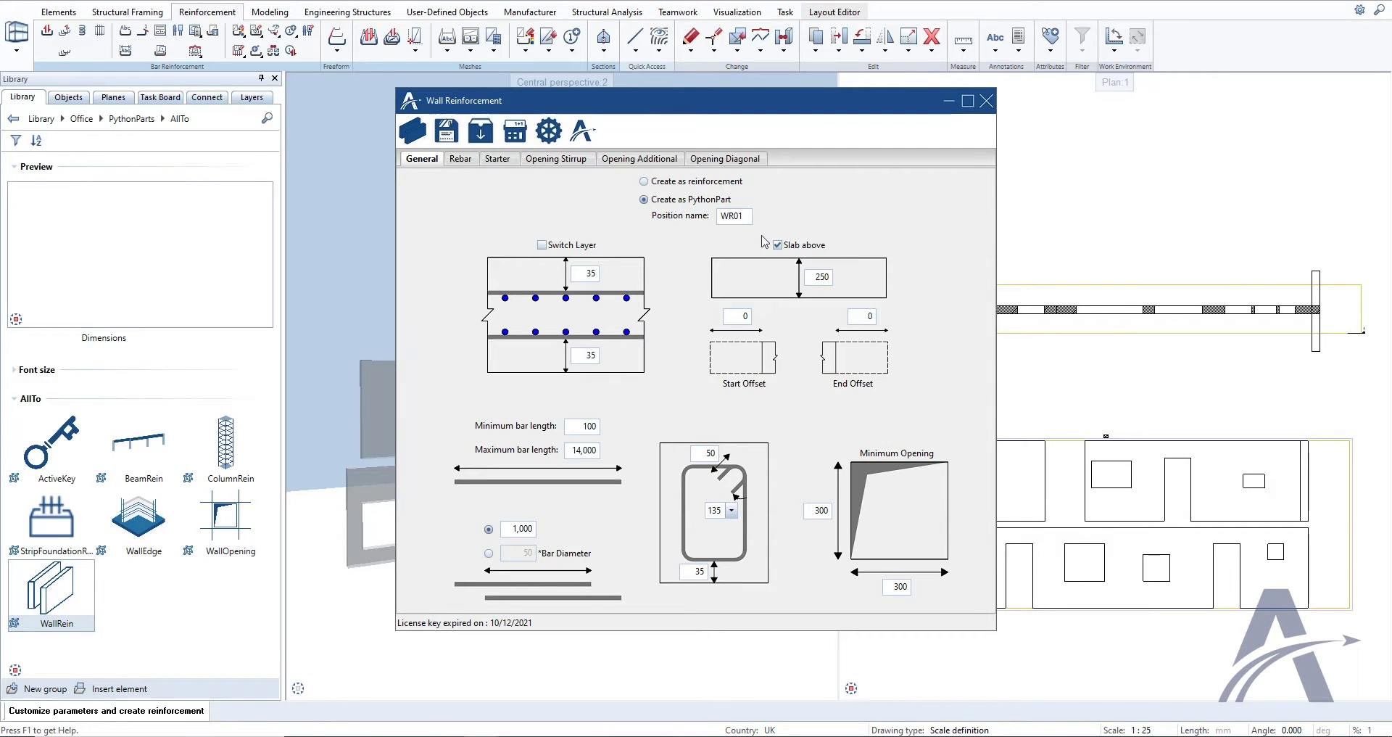
click(412, 131)
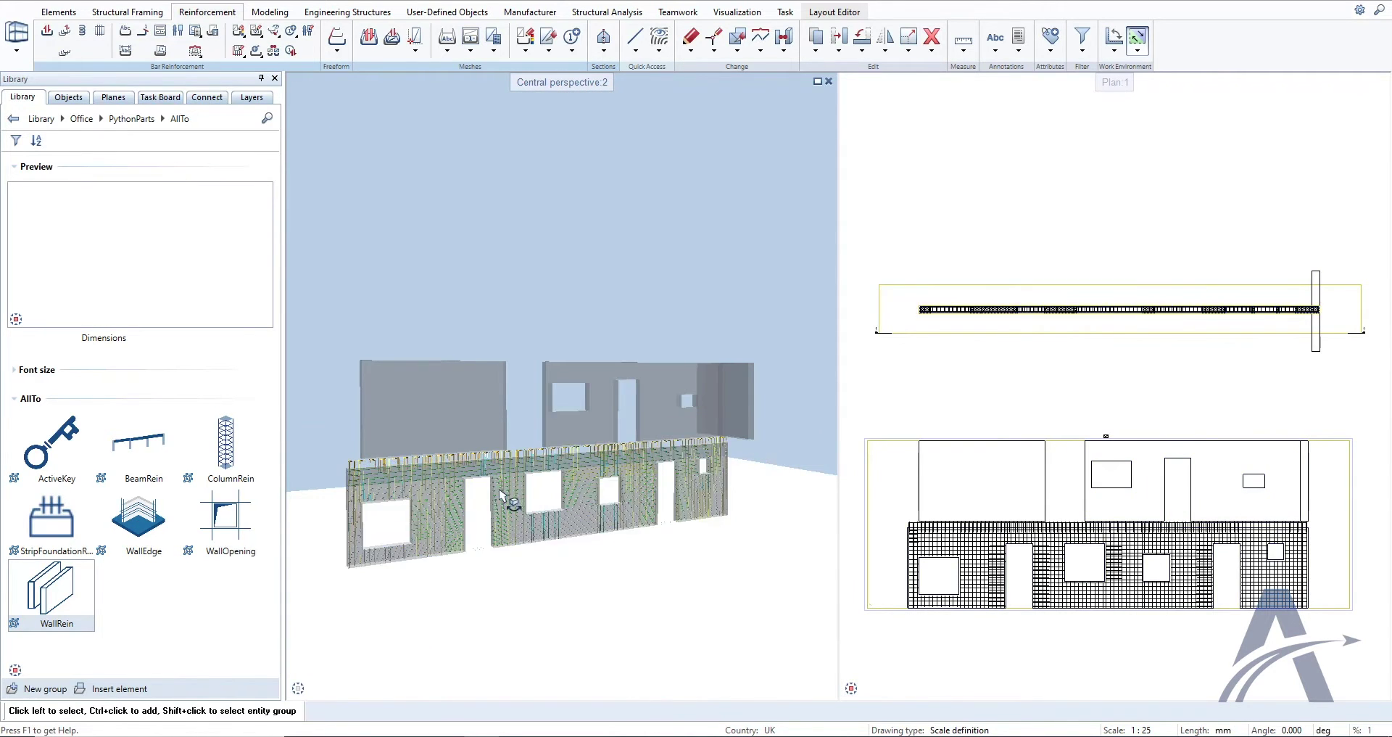
scroll(497, 497, up, 3)
middle_drag(497, 497, 647, 493)
scroll(428, 490, up, 2)
shift+middle_drag(428, 490, 432, 407)
middle_drag(461, 464, 326, 485)
middle_drag(565, 507, 447, 517)
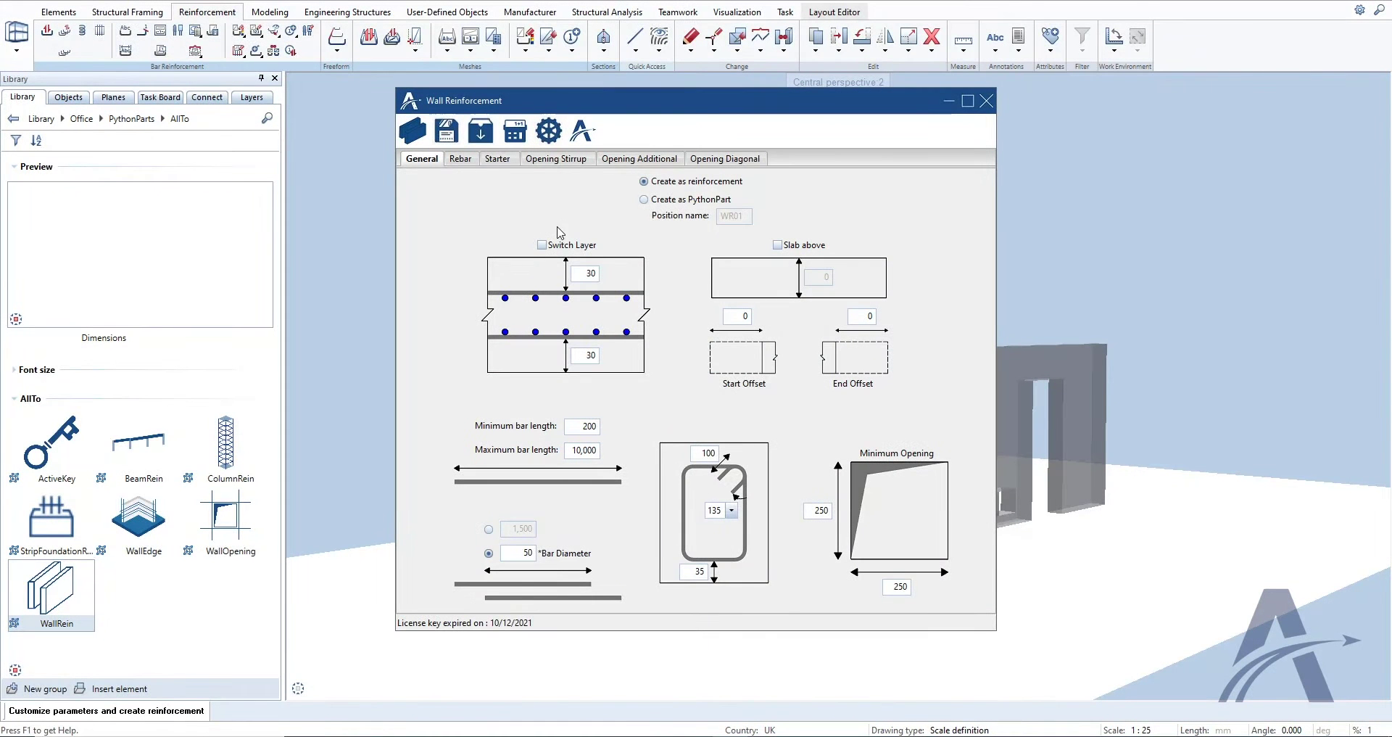
Step: Set the concrete cover on both wall faces to 35 mm, keeping Switch Layer off
double_click(580, 276)
text(35)
double_click(587, 355)
text(35)
click(543, 245)
click(543, 247)
Step: Set the start offset to 300 mm and limit bar lengths to a minimum of 100 and a maximum of 14,000 mm
click(739, 316)
text(3)
double_click(576, 426)
text(100)
double_click(570, 450)
text(14,000)
Step: Use a fixed lap length of 1,000 mm instead of a multiple of the bar diameter
click(489, 528)
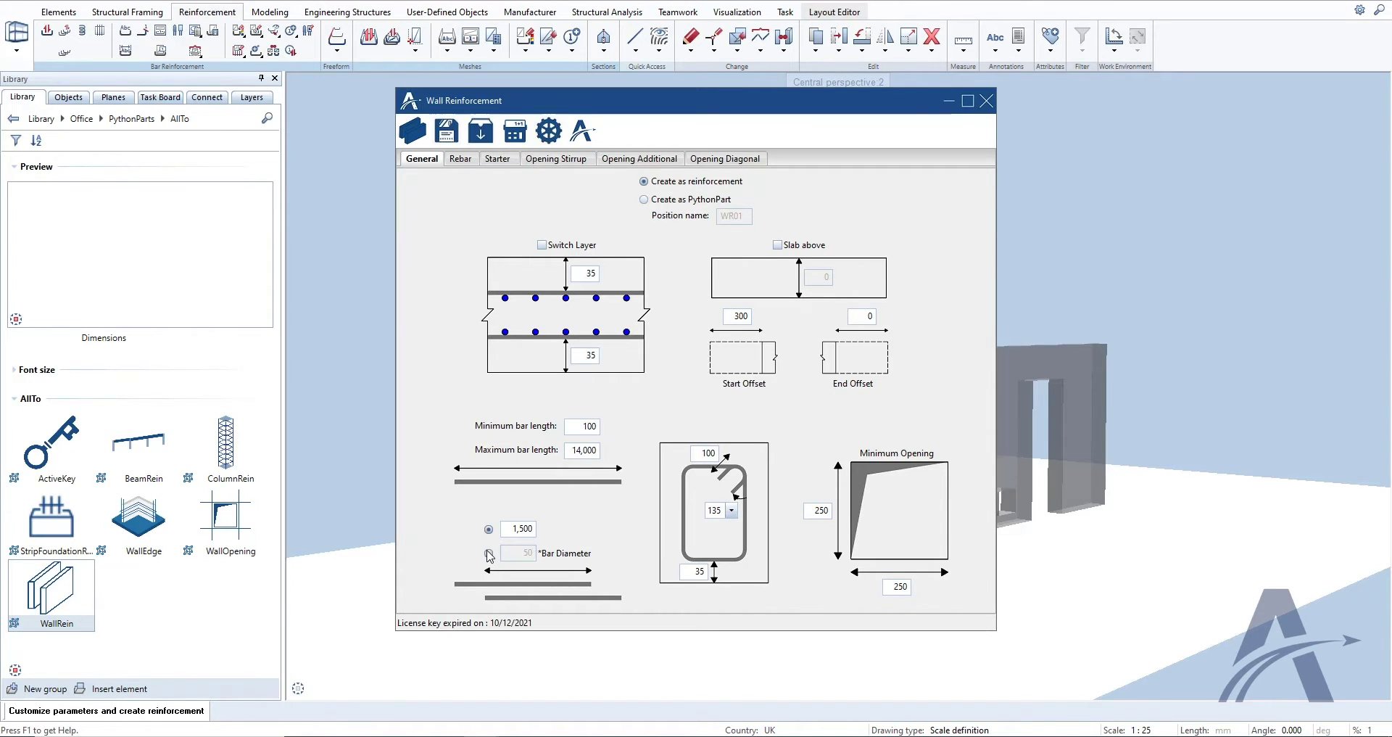
click(489, 554)
click(490, 529)
double_click(514, 528)
text(100)
Step: Set the stirrup hook length to 50 mm and keep the hook angle at 135 degrees
double_click(707, 455)
text(50)
click(731, 509)
click(725, 522)
click(732, 510)
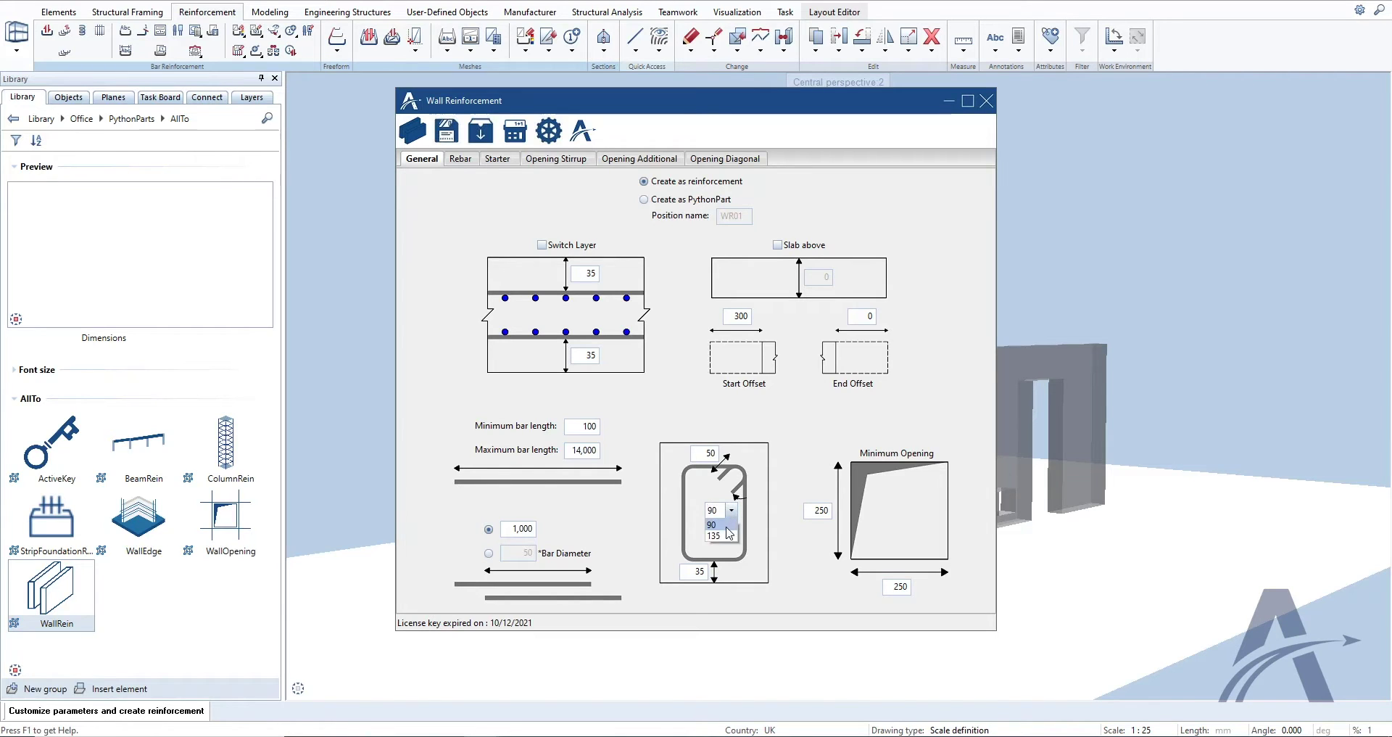
click(727, 536)
click(696, 574)
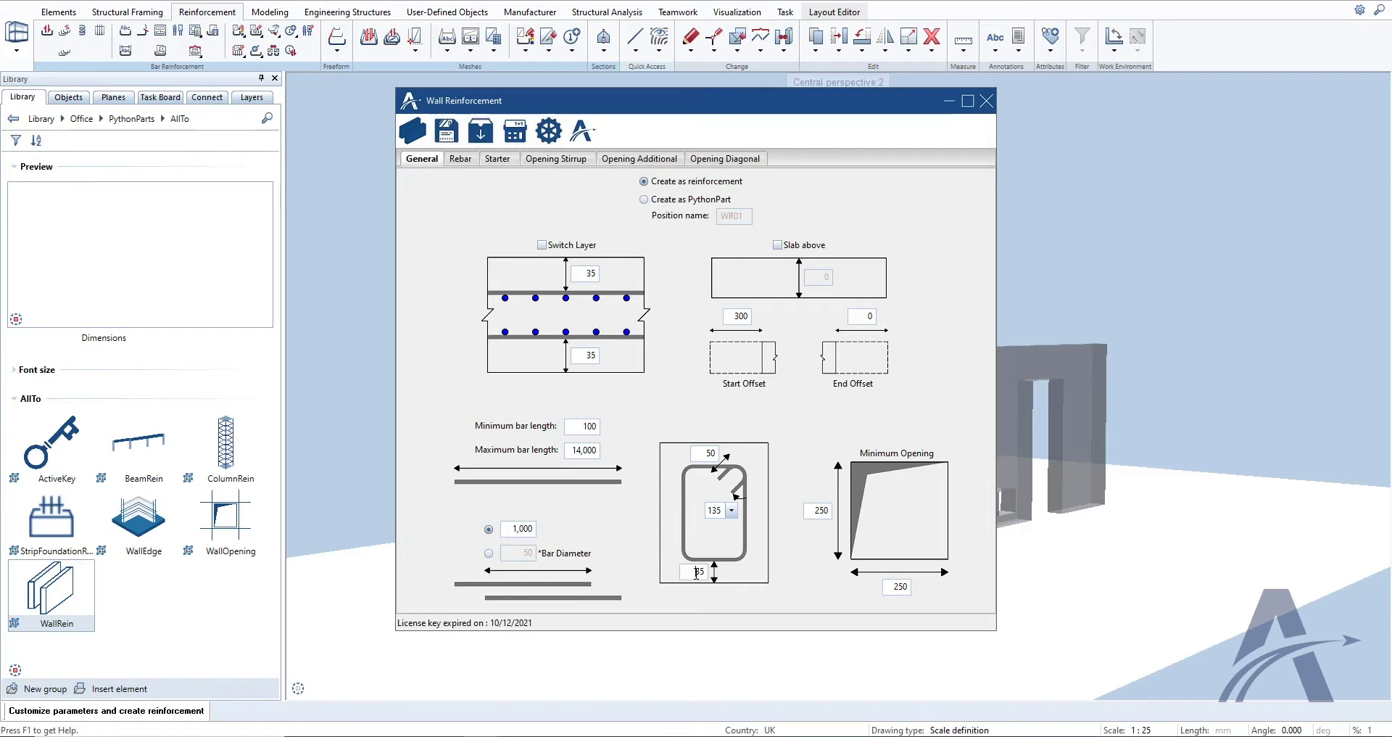
Step: Set the minimum opening size to 300 by 300 mm and create the wall reinforcement
double_click(812, 511)
text(300)
double_click(891, 587)
text(300)
click(415, 133)
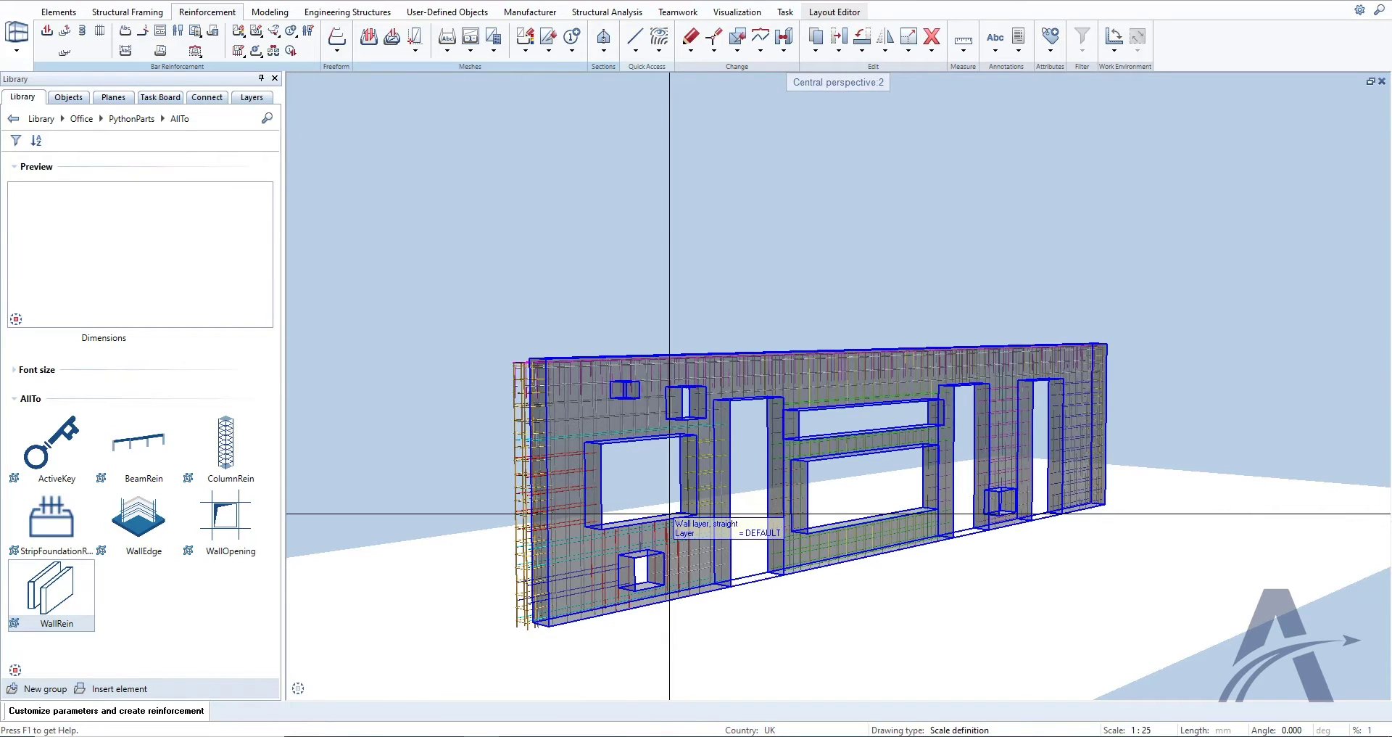
Step: Examine the generated bars at the wall's offset start and around its small and large openings
shift+middle_drag(609, 491, 828, 478)
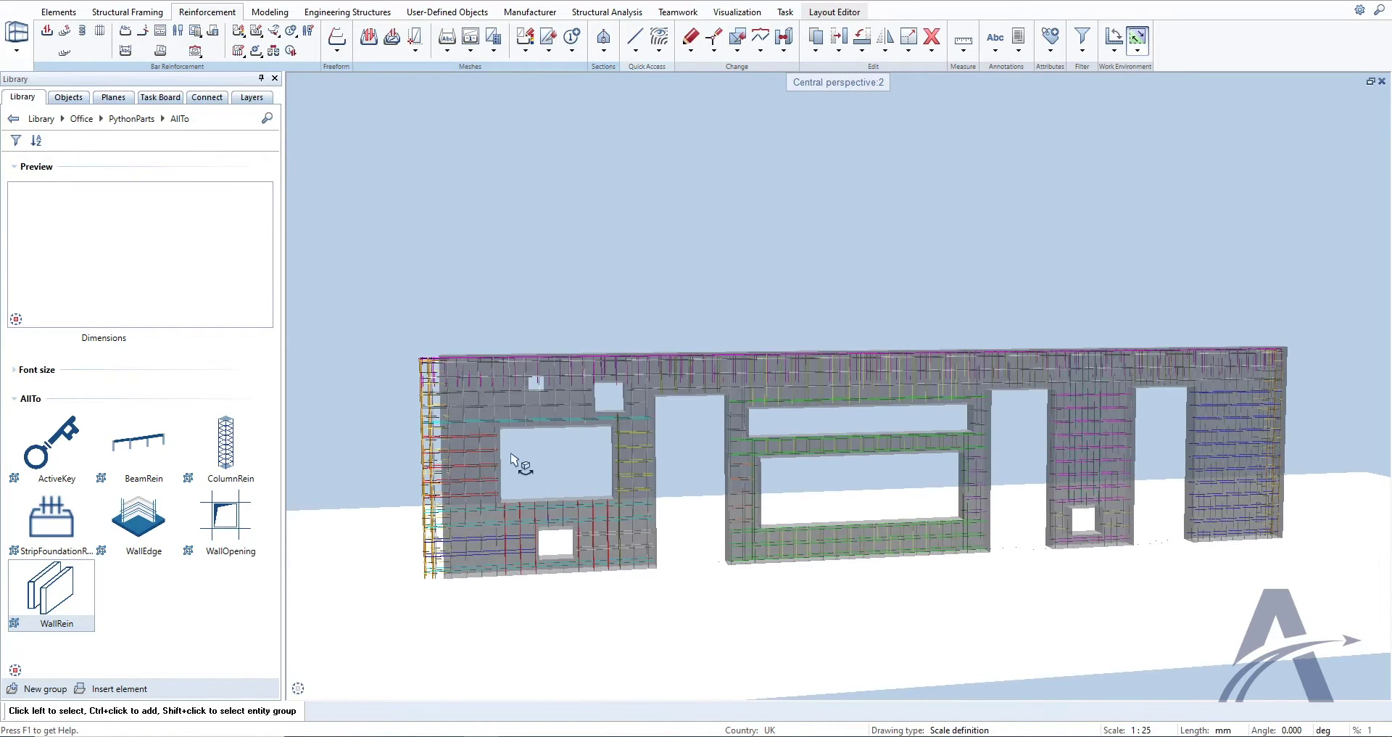
scroll(519, 467, up, 3)
middle_drag(519, 466, 560, 426)
scroll(601, 395, up, 3)
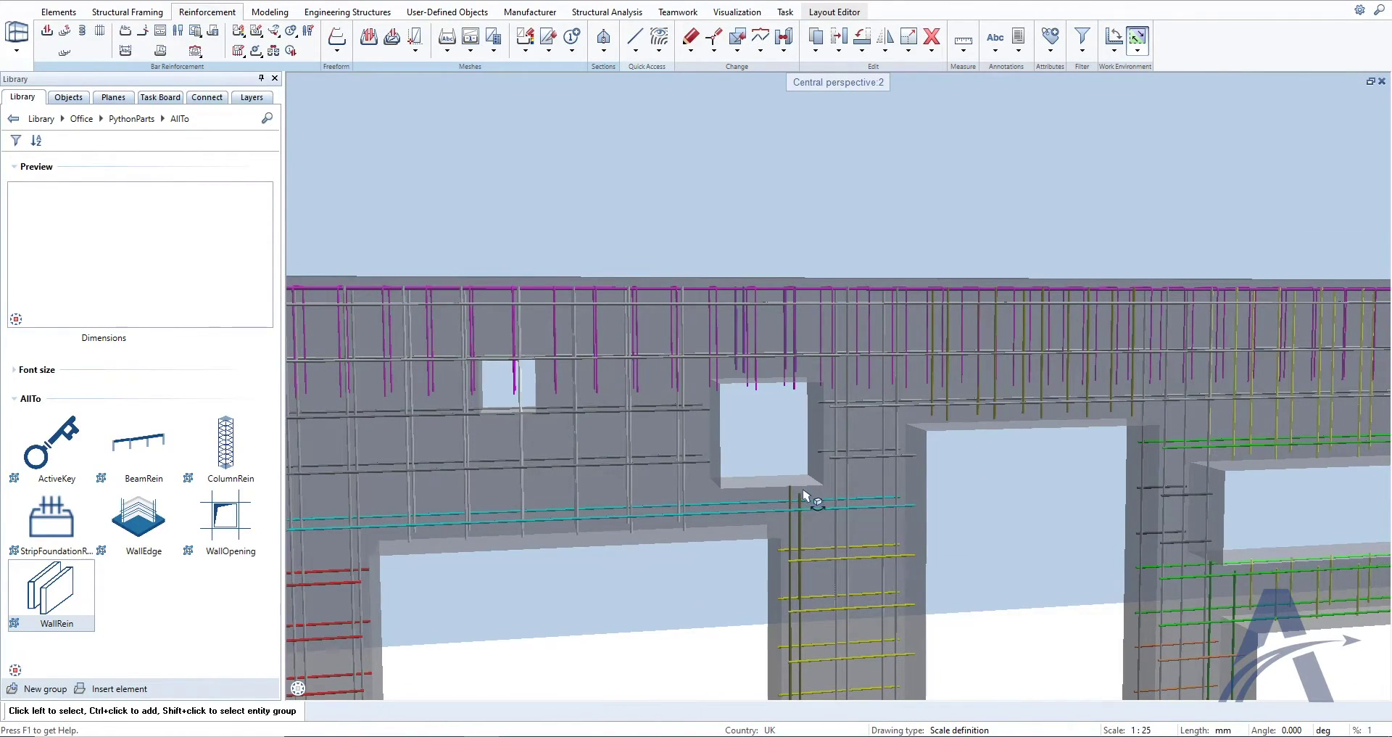
middle_drag(1000, 591, 715, 469)
scroll(848, 495, down, 6)
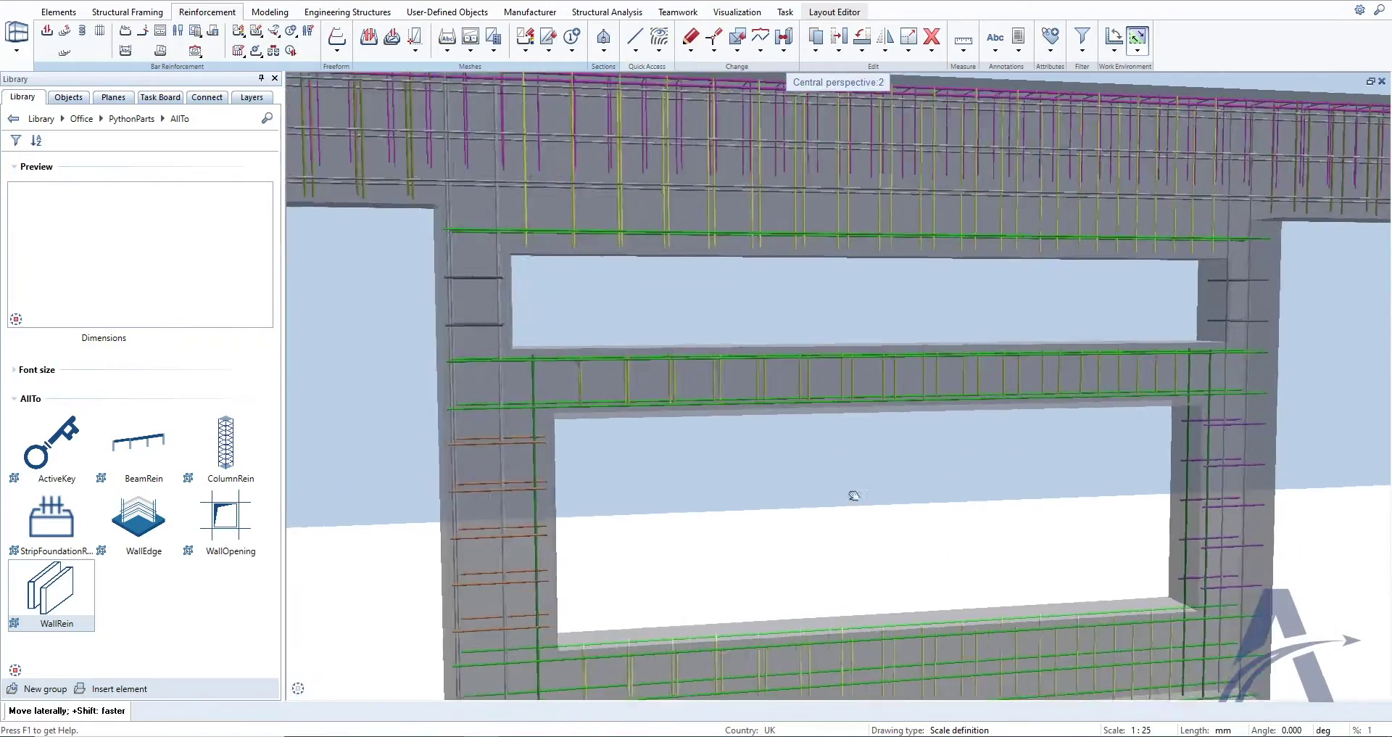
middle_drag(996, 524, 1015, 572)
scroll(599, 569, down, 2)
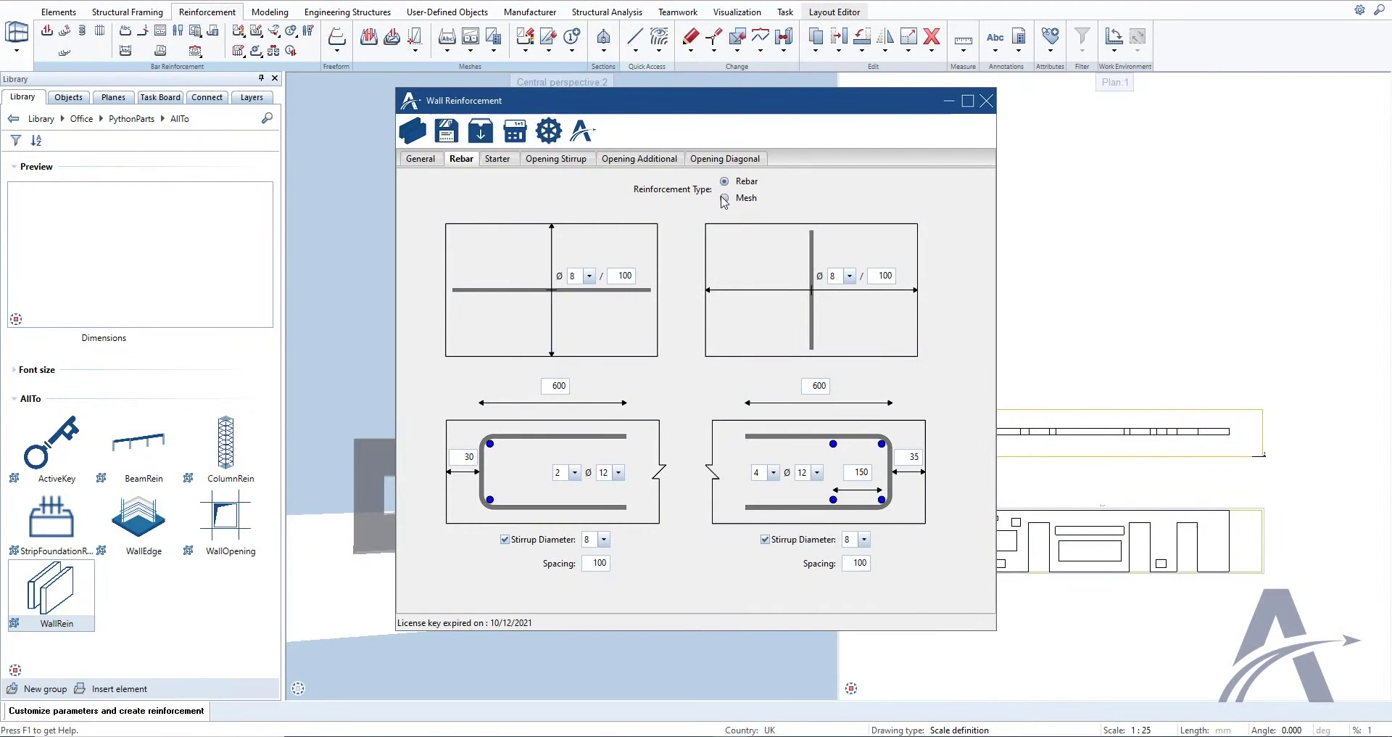
Step: Keep Rebar as the reinforcement type and set the horizontal bars to 10 mm diameter at 150 mm spacing
click(724, 198)
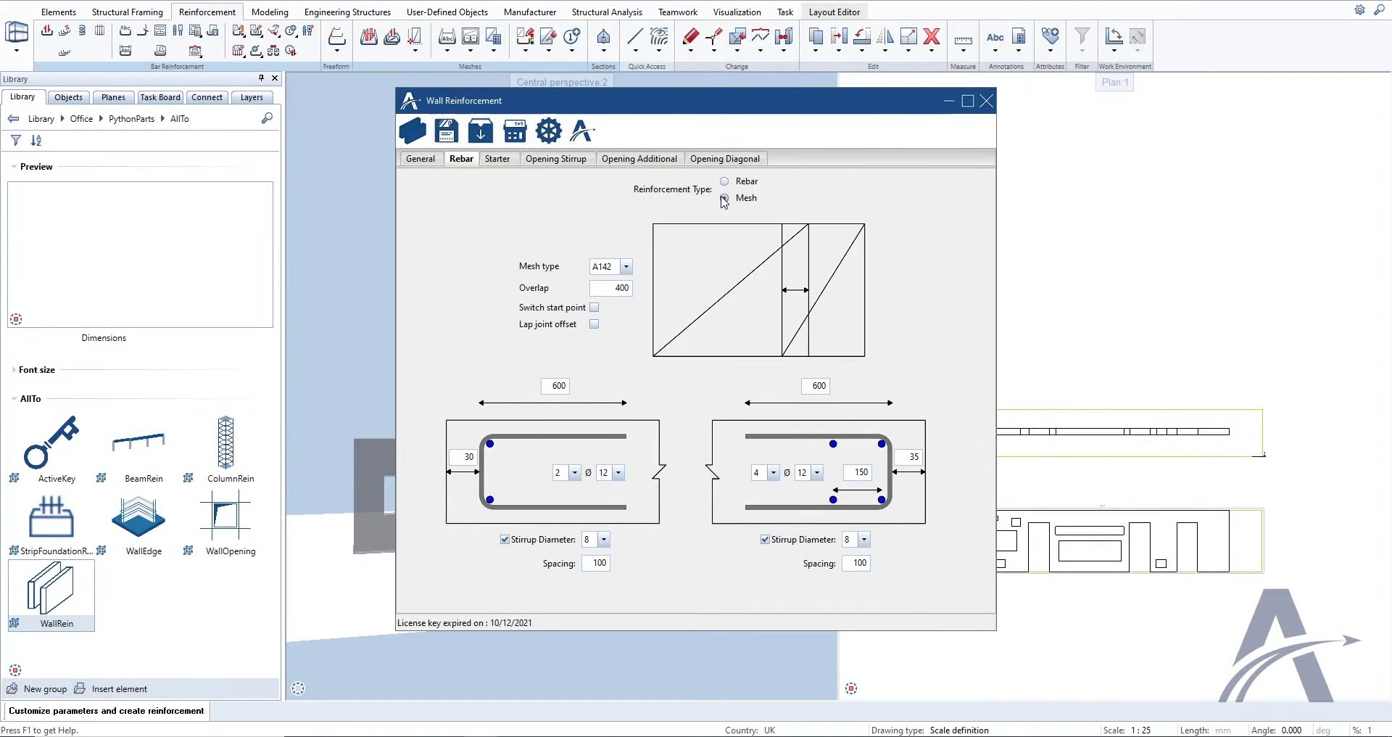
click(726, 182)
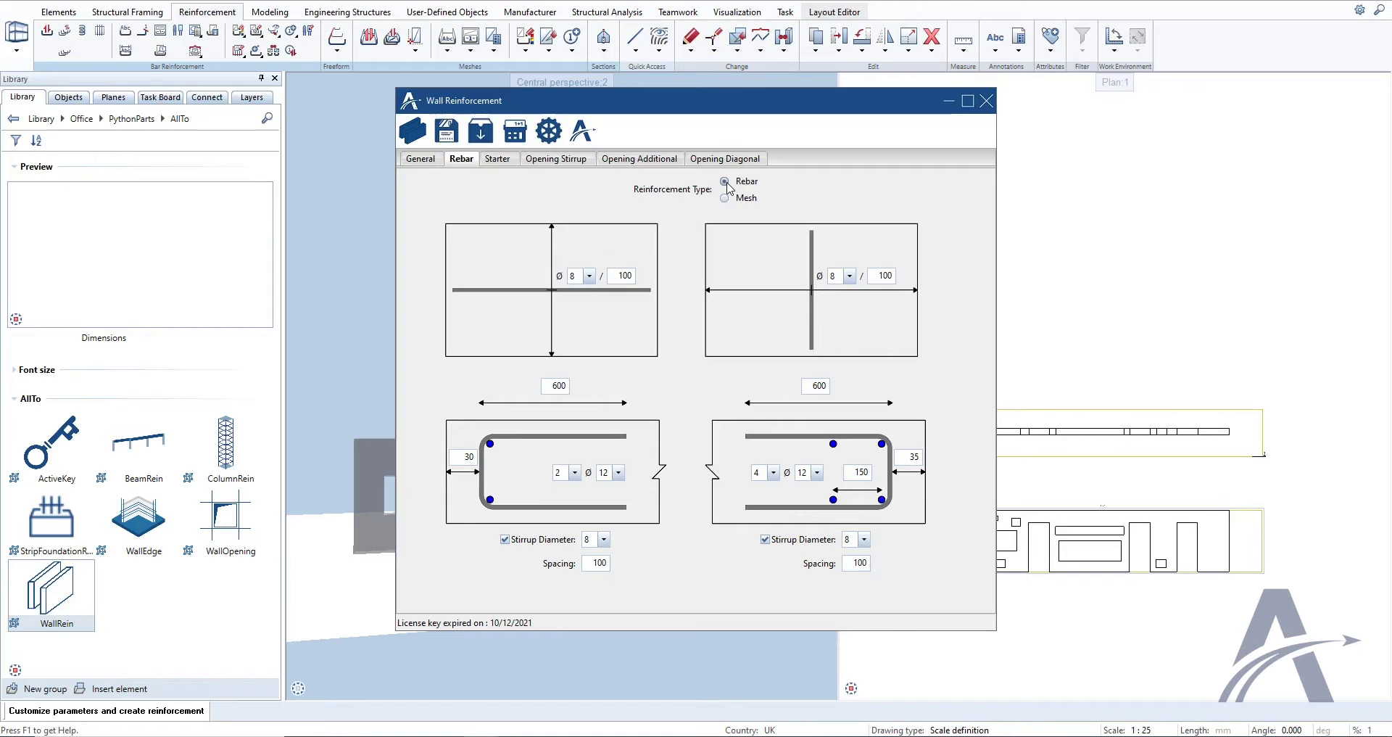
click(589, 276)
click(578, 314)
double_click(619, 276)
text(150)
Step: Set the vertical bars to 10 mm diameter at 150 mm spacing
click(849, 276)
click(838, 314)
double_click(881, 277)
text(150)
Step: Set the left wall end's stirrups to 400 mm leg length, 10 mm diameter and 150 mm spacing
double_click(553, 386)
text(400)
click(603, 539)
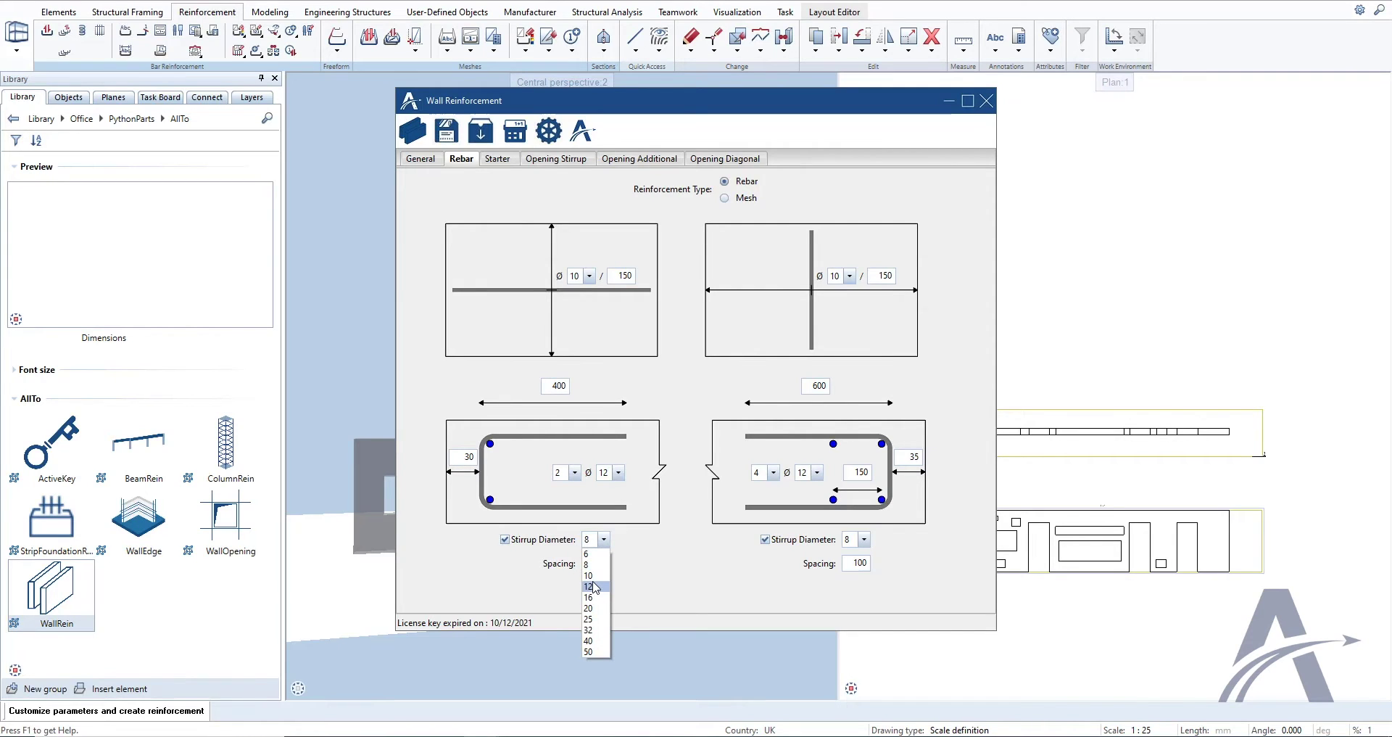
click(589, 575)
double_click(595, 563)
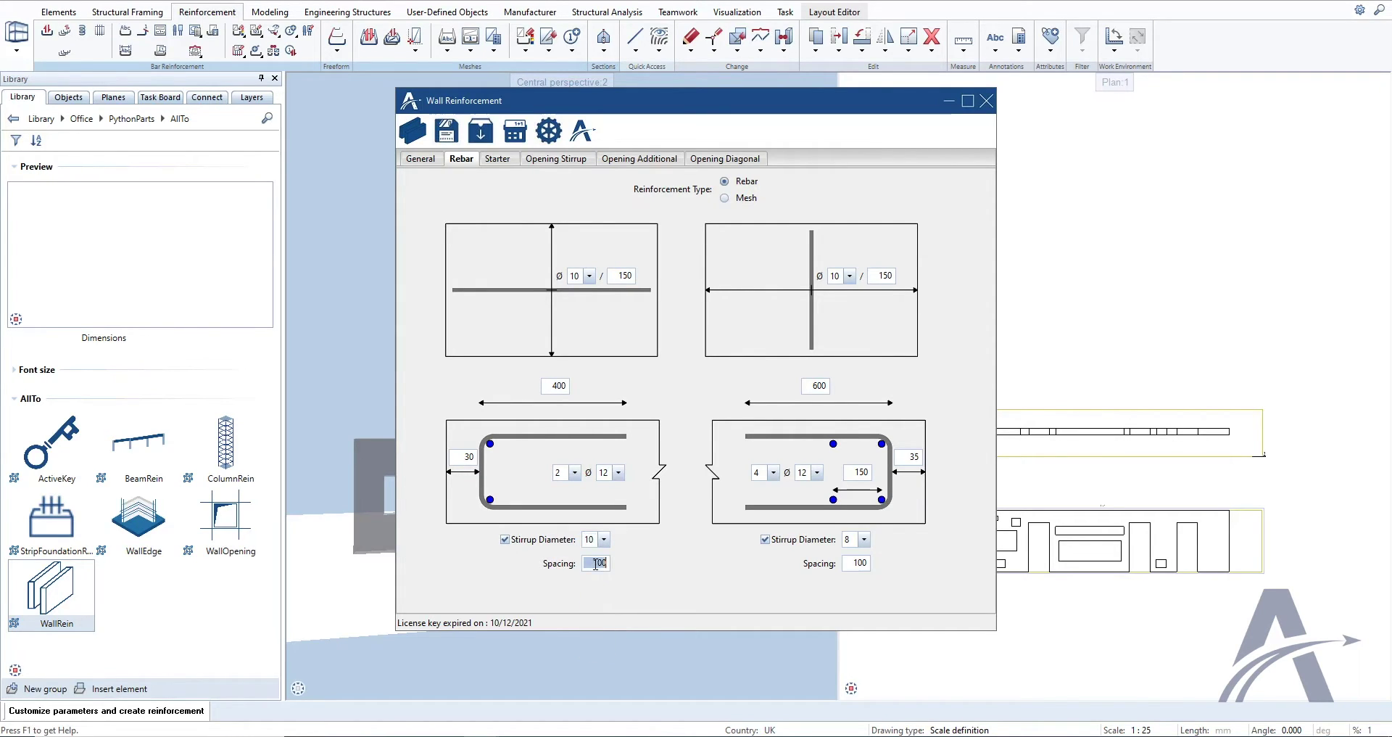
text(150)
Step: Set the left wall end's cover to 35 mm and its longitudinal bars to four of 12 mm diameter
double_click(459, 456)
text(35)
click(574, 472)
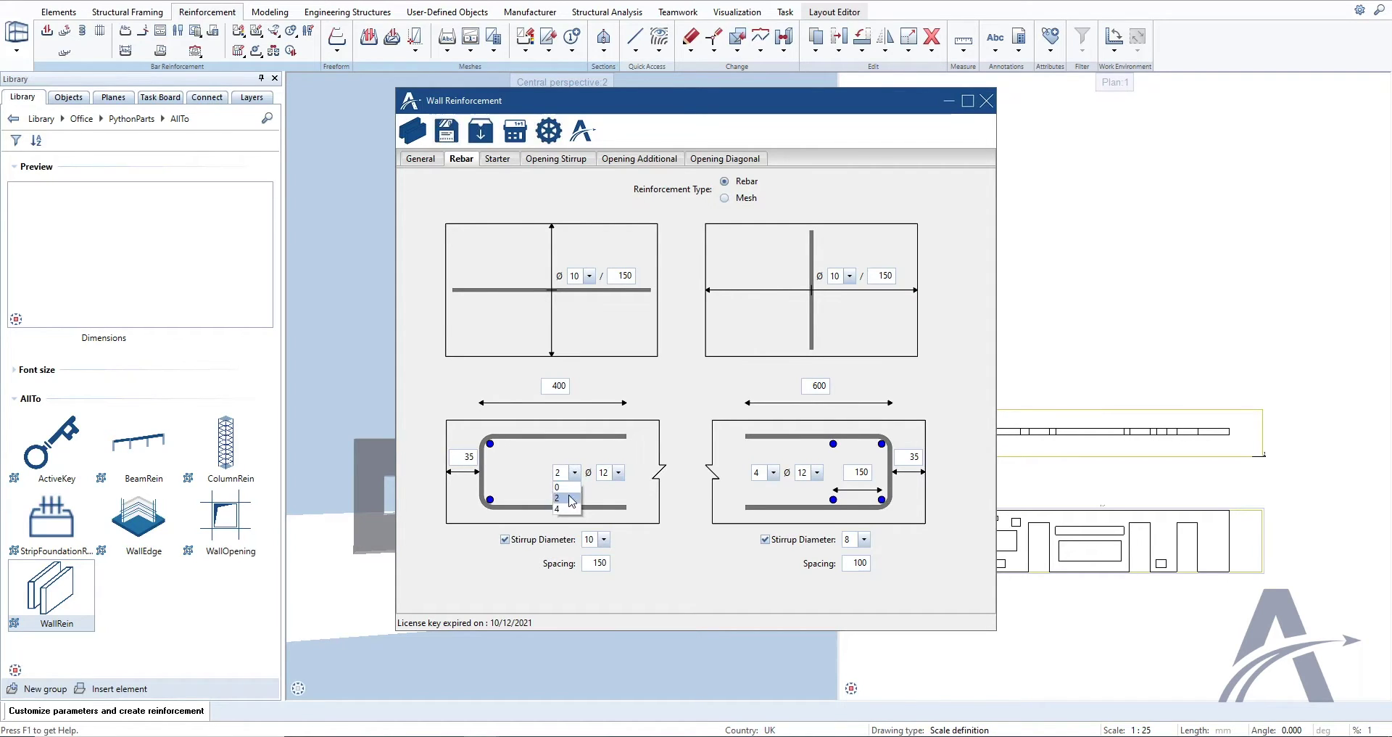
click(560, 512)
click(574, 474)
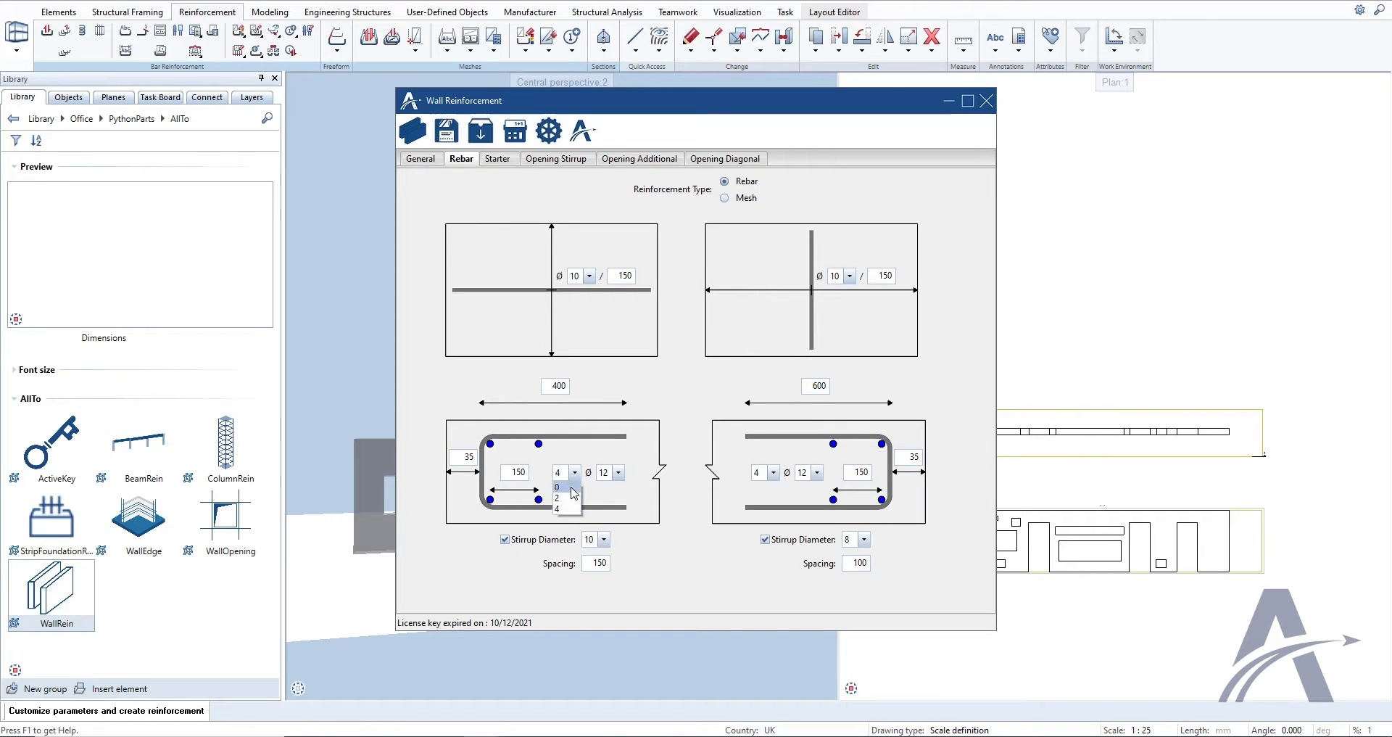
click(563, 488)
click(573, 473)
click(575, 512)
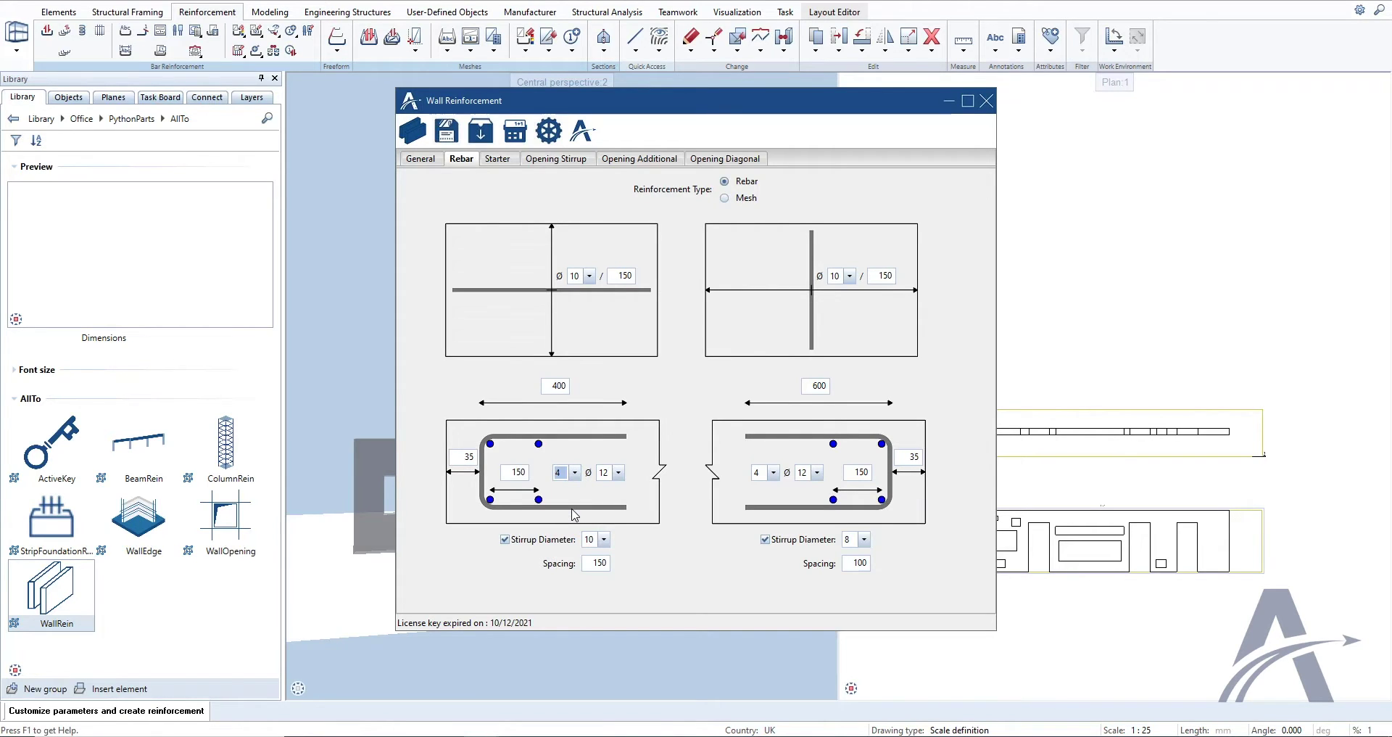
click(618, 472)
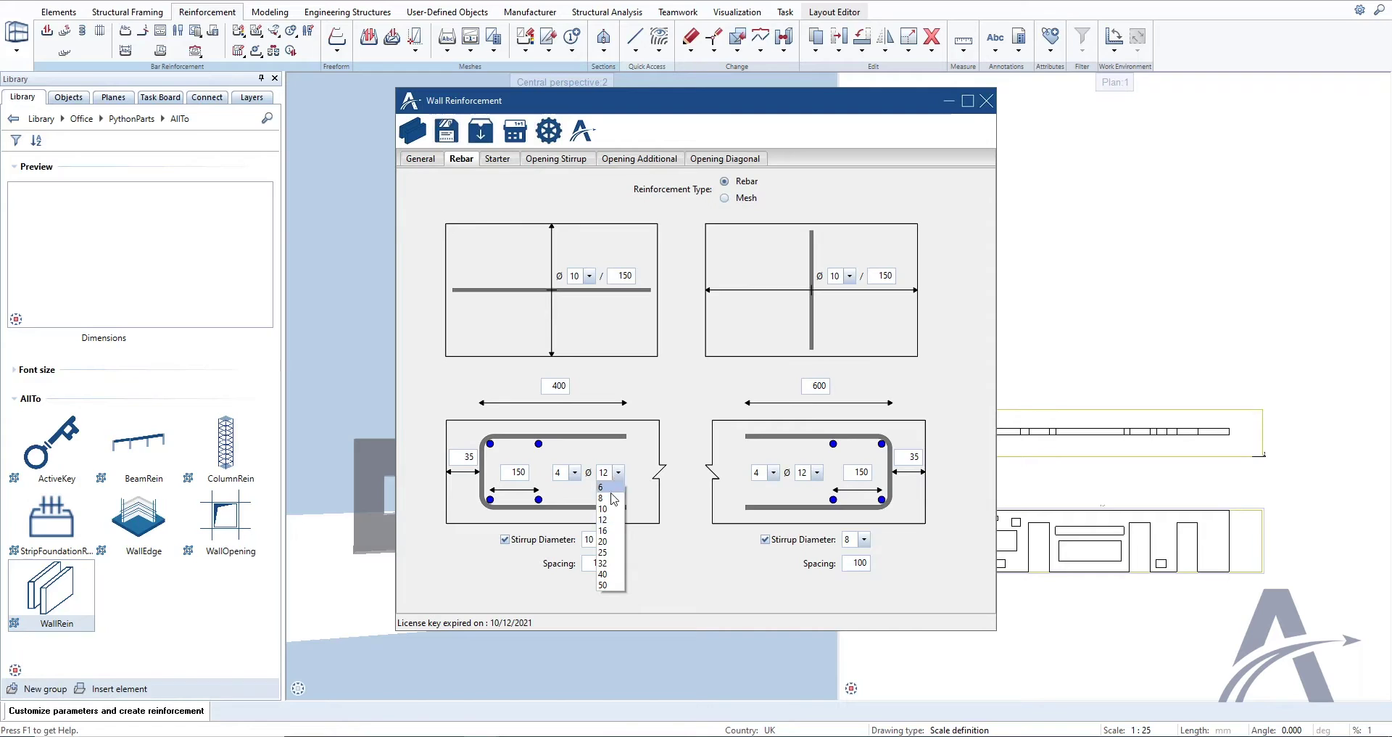
click(609, 519)
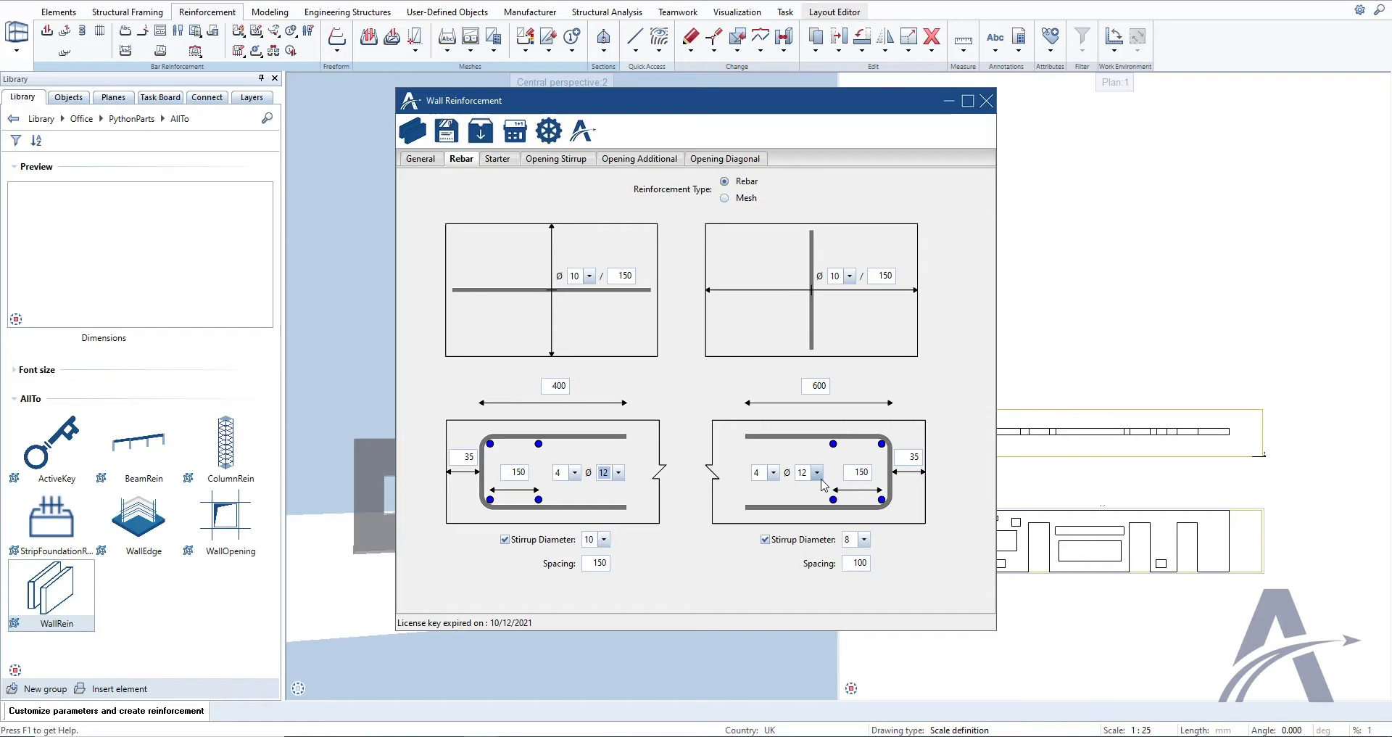
Step: Set the right wall end's stirrups to 400 mm leg length, 10 mm diameter and 150 mm spacing
double_click(810, 388)
text(400)
click(863, 543)
click(849, 549)
double_click(852, 562)
text(150)
Step: Generate the rebar reinforcement for the wall and inspect the bars around its openings in the perspective view
click(415, 134)
scroll(601, 565, up, 6)
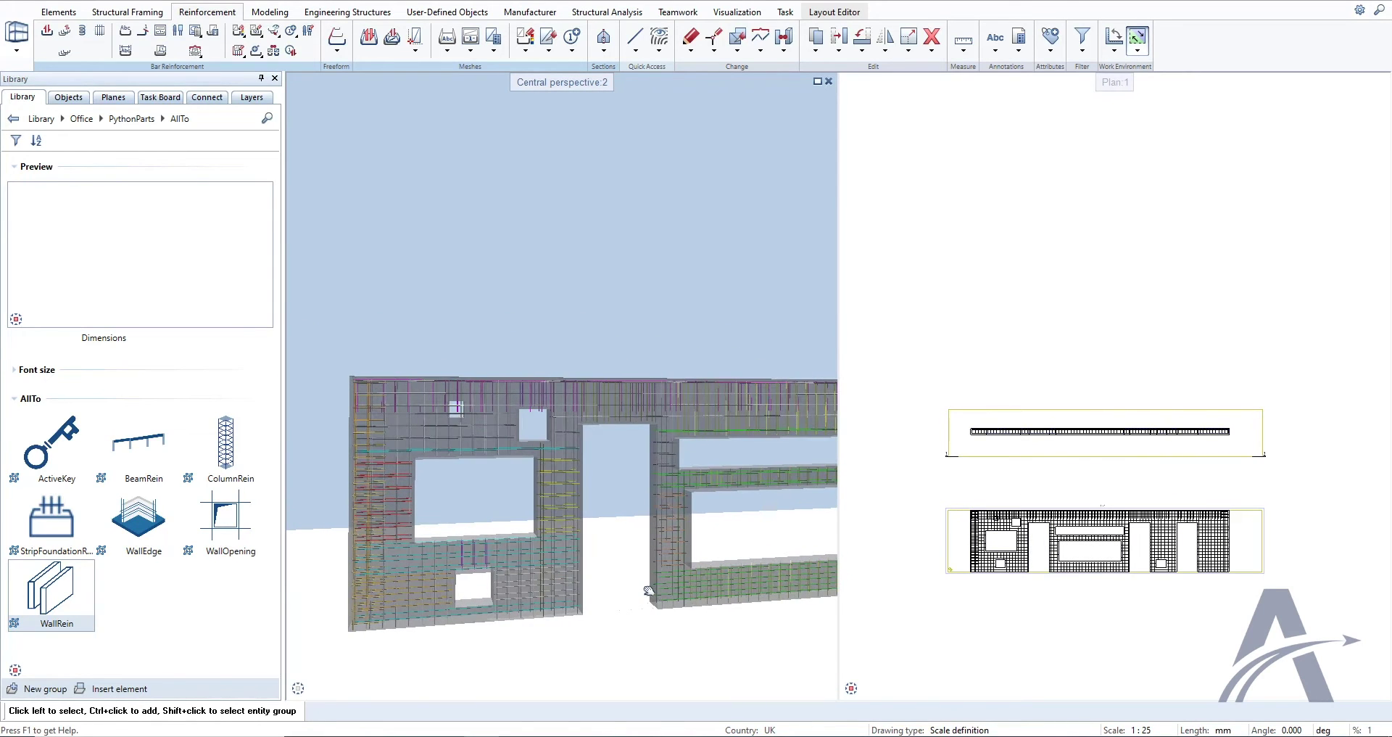
scroll(628, 566, up, 2)
scroll(555, 535, up, 2)
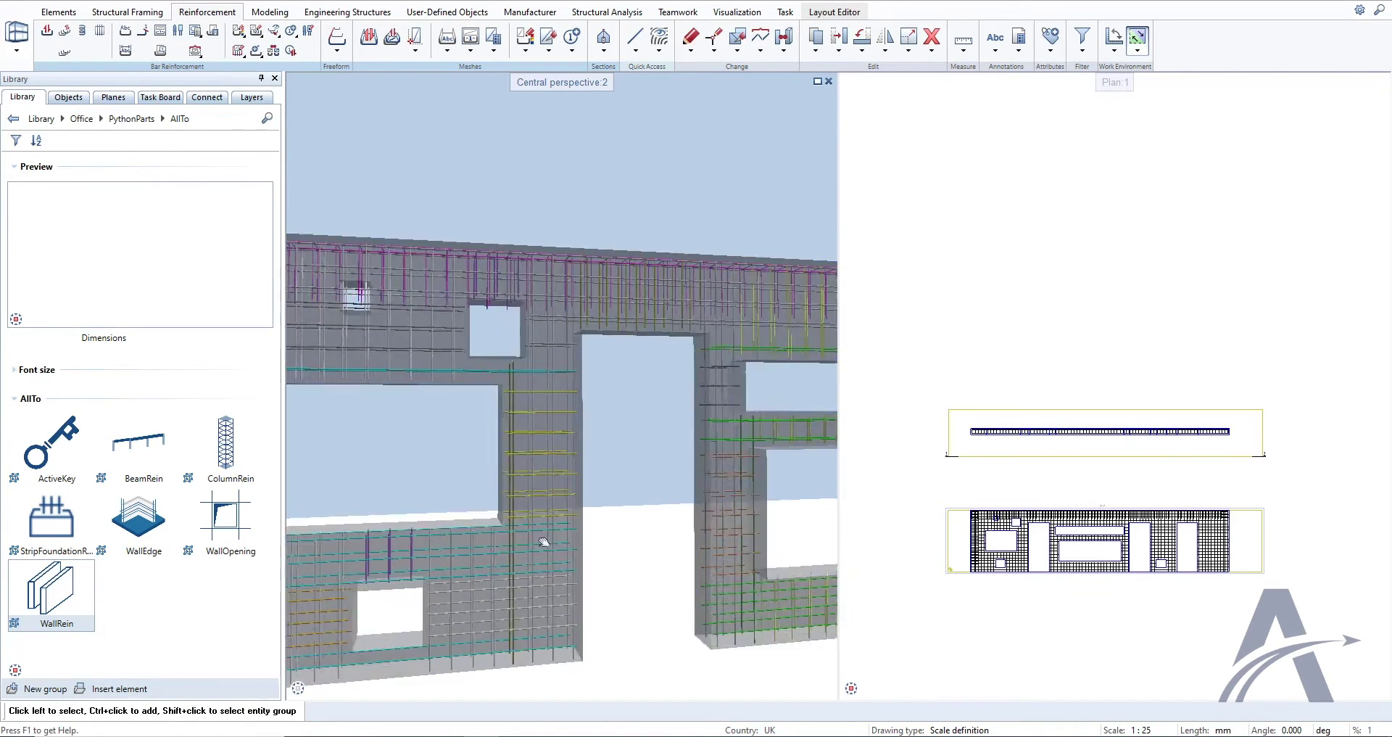
scroll(696, 566, down, 4)
scroll(699, 559, up, 3)
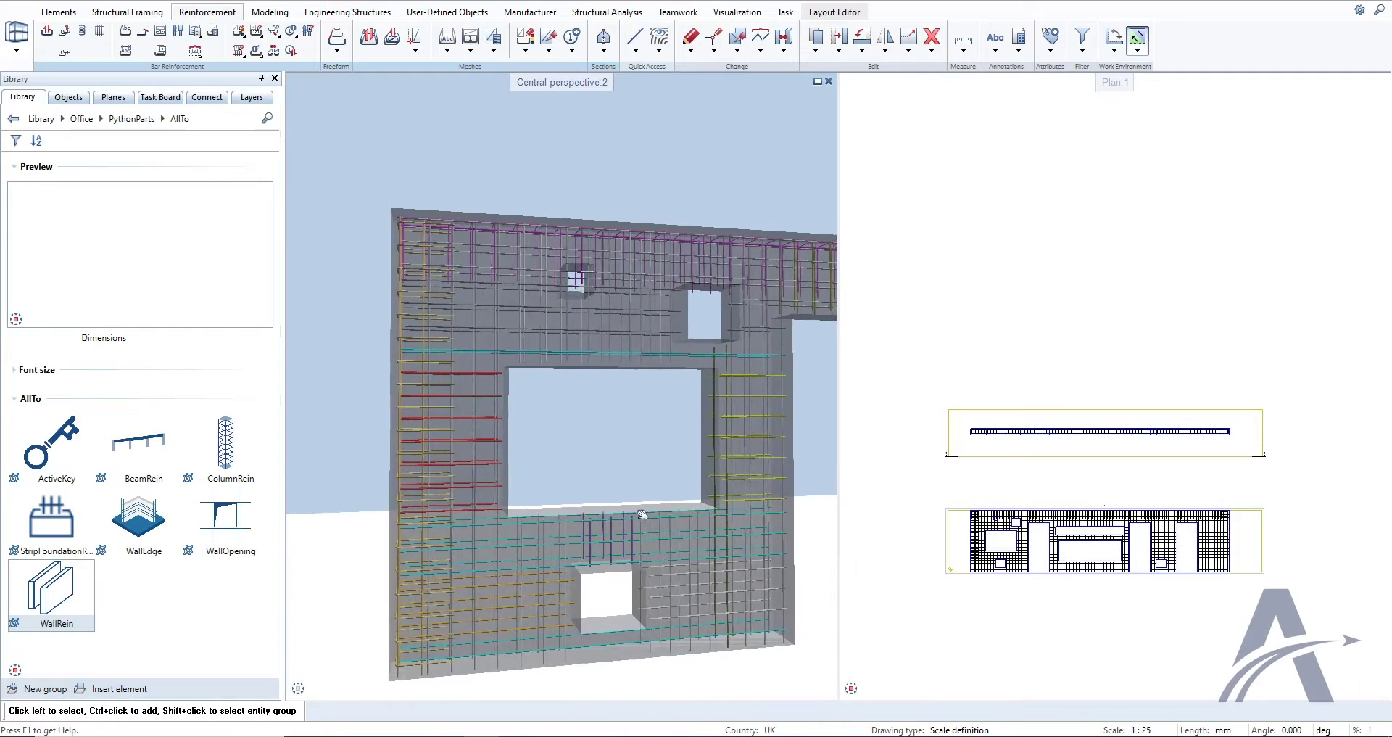
scroll(643, 515, down, 4)
Step: Reinforce the unreinforced wall with Mesh as the reinforcement type, using mesh type A193 and an overlap of 600 mm
click(512, 573)
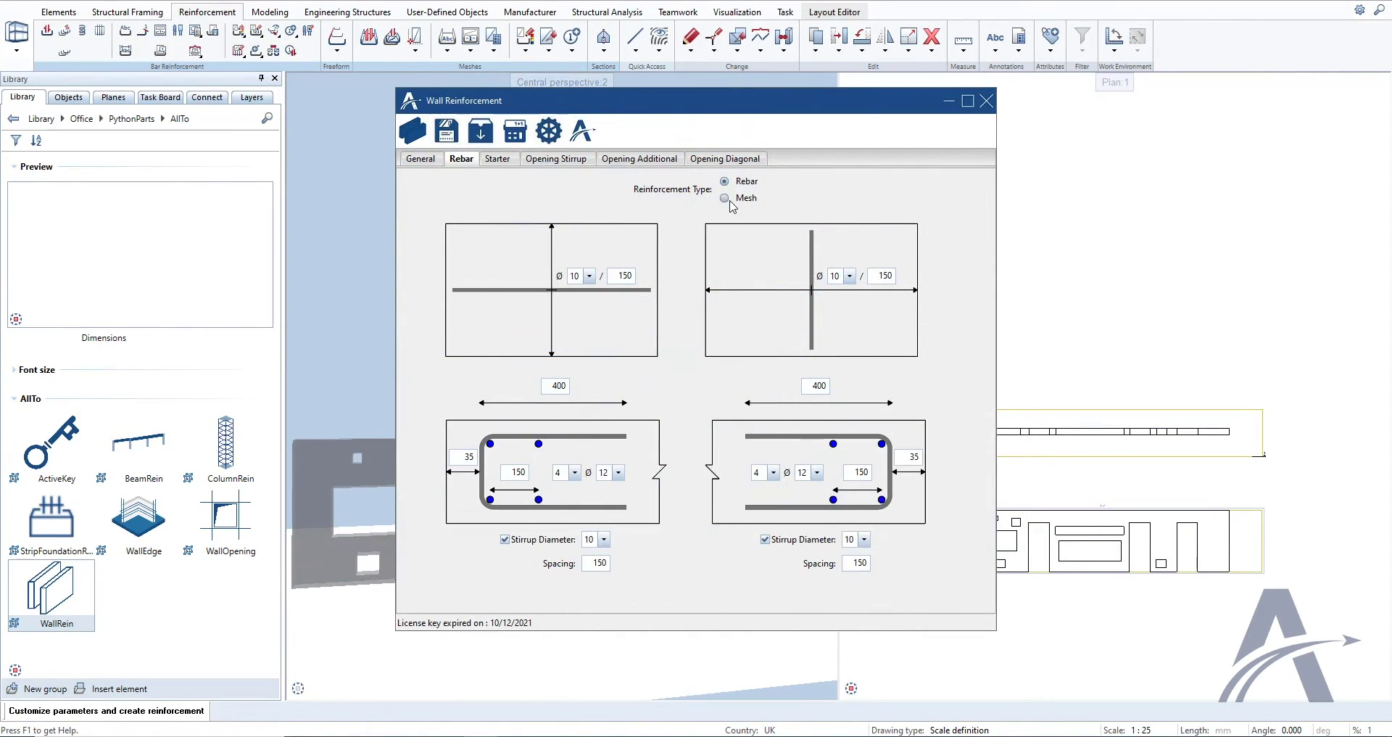
click(728, 202)
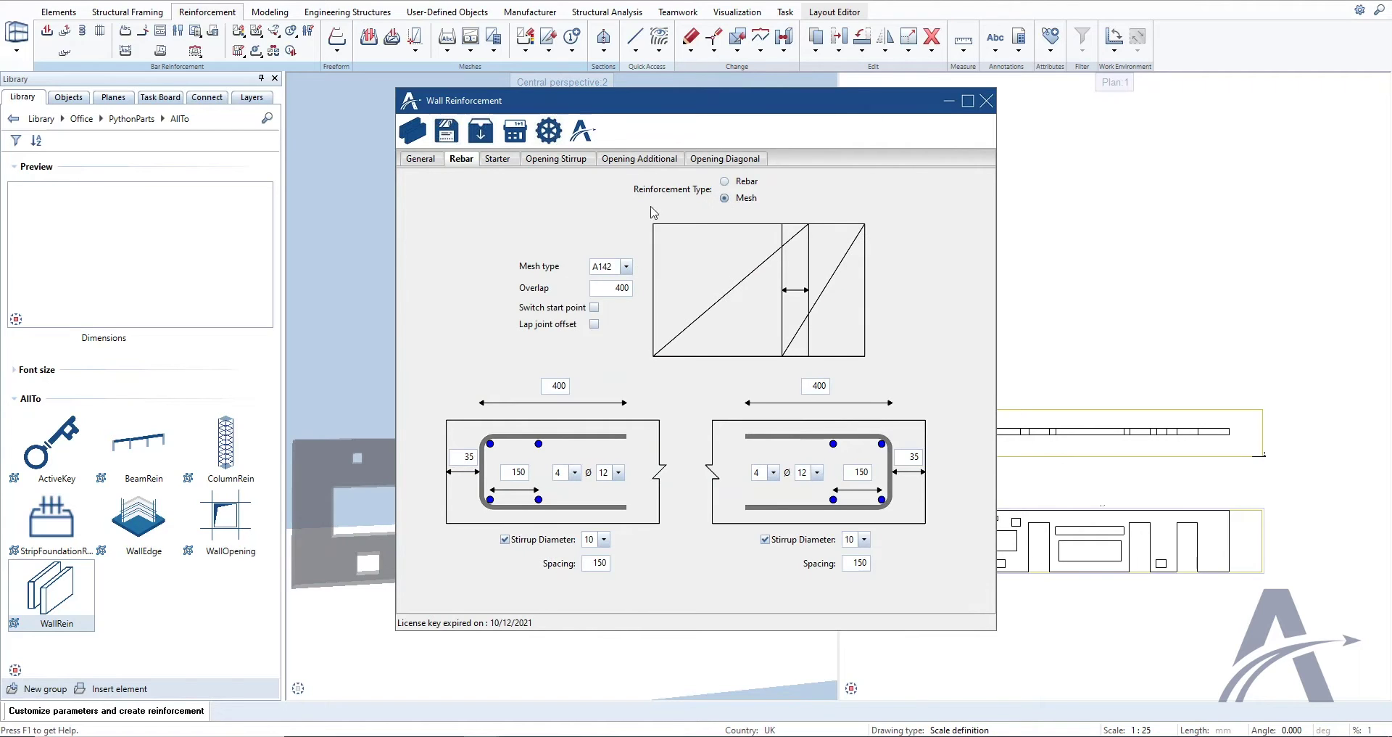
click(626, 267)
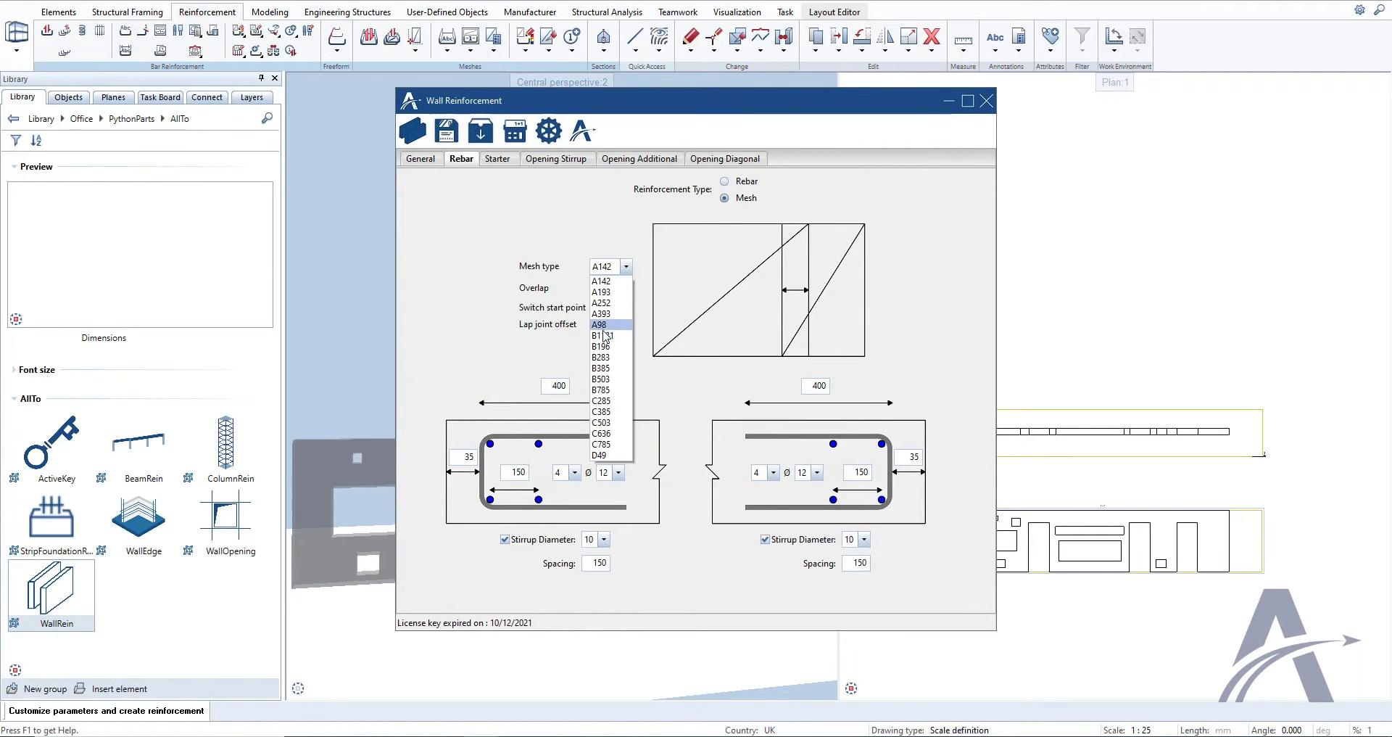
click(605, 292)
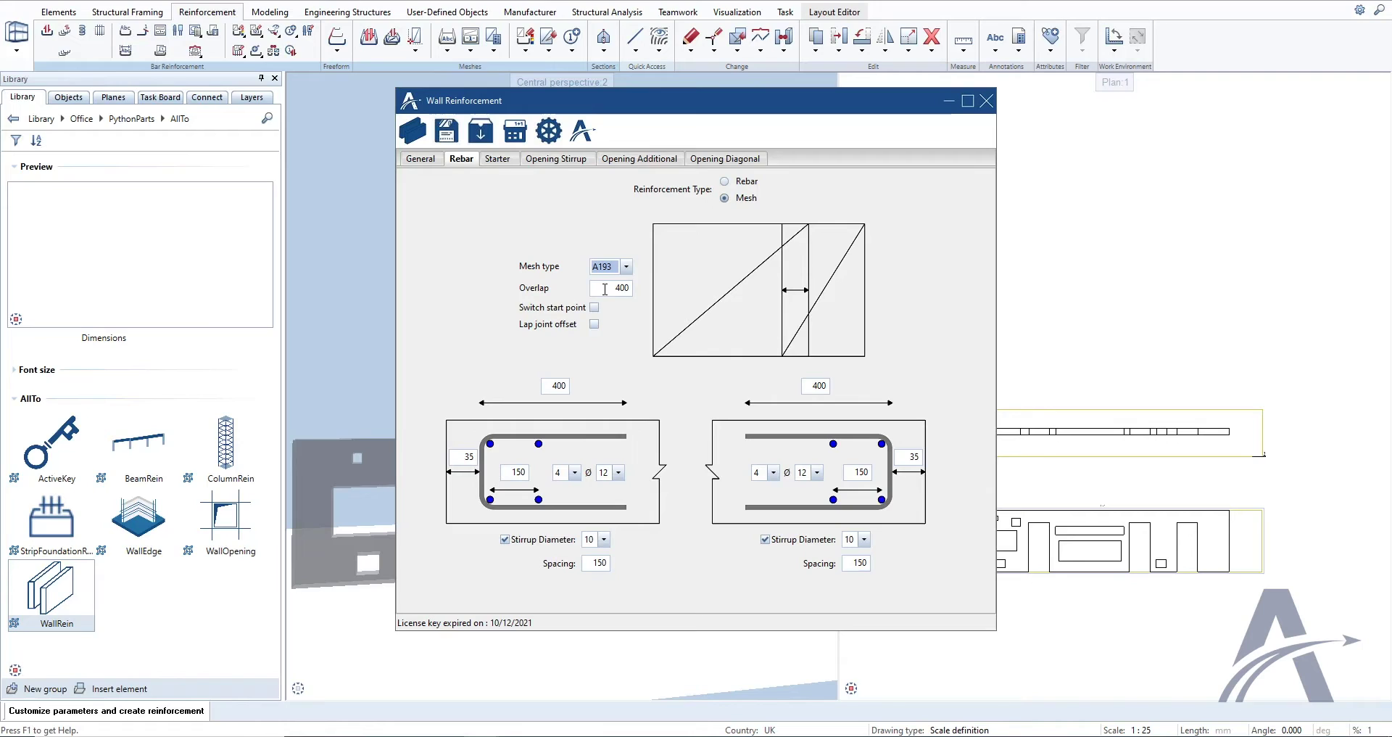
click(606, 289)
text(600)
click(414, 132)
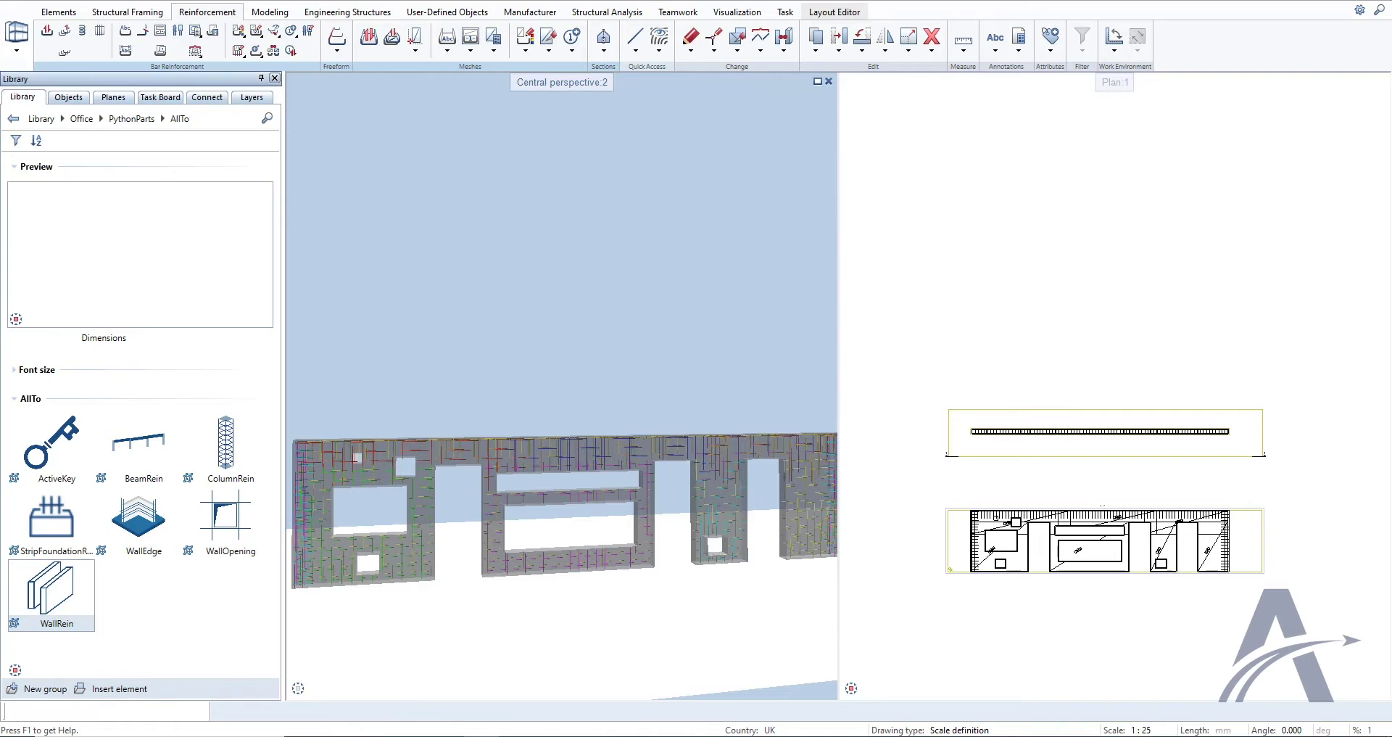
Step: Rearrange the marks of the meshes and rebars, keeping the default numbering settings
click(291, 50)
click(329, 179)
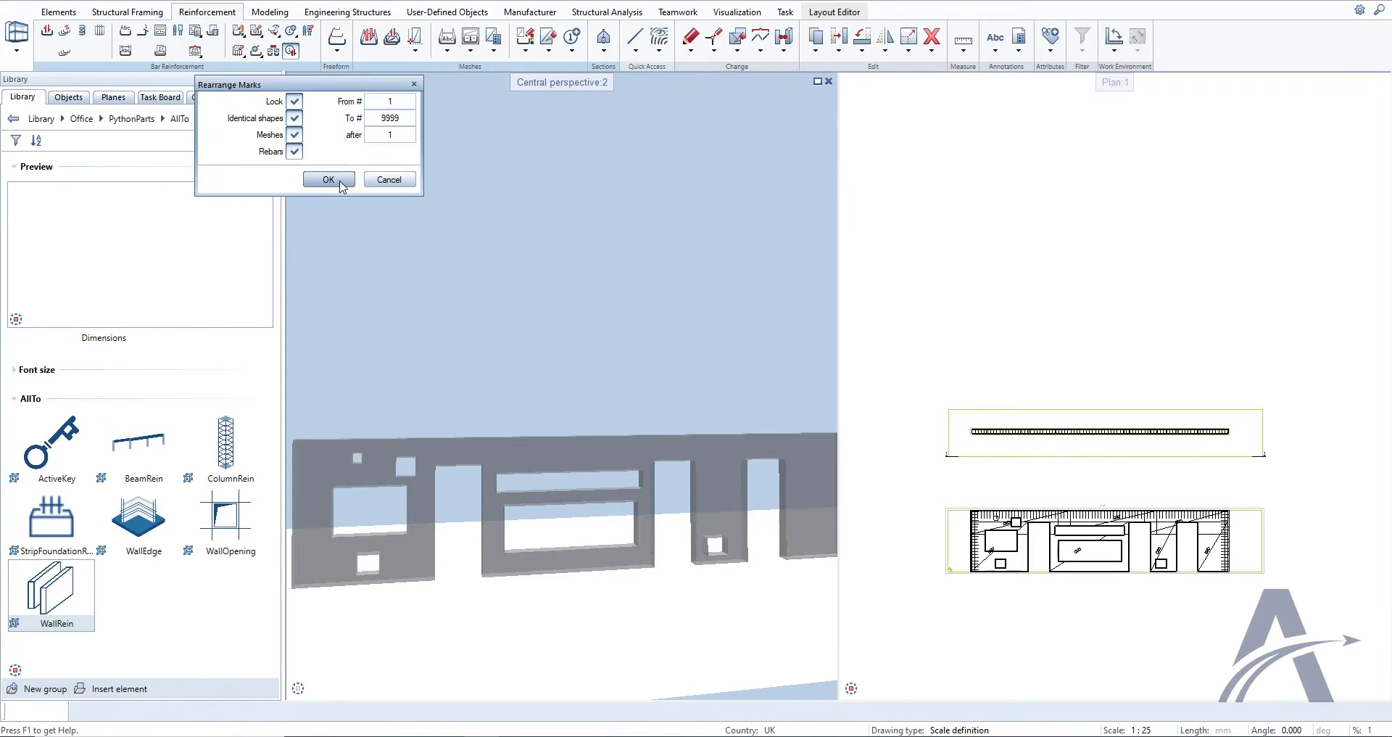
click(343, 186)
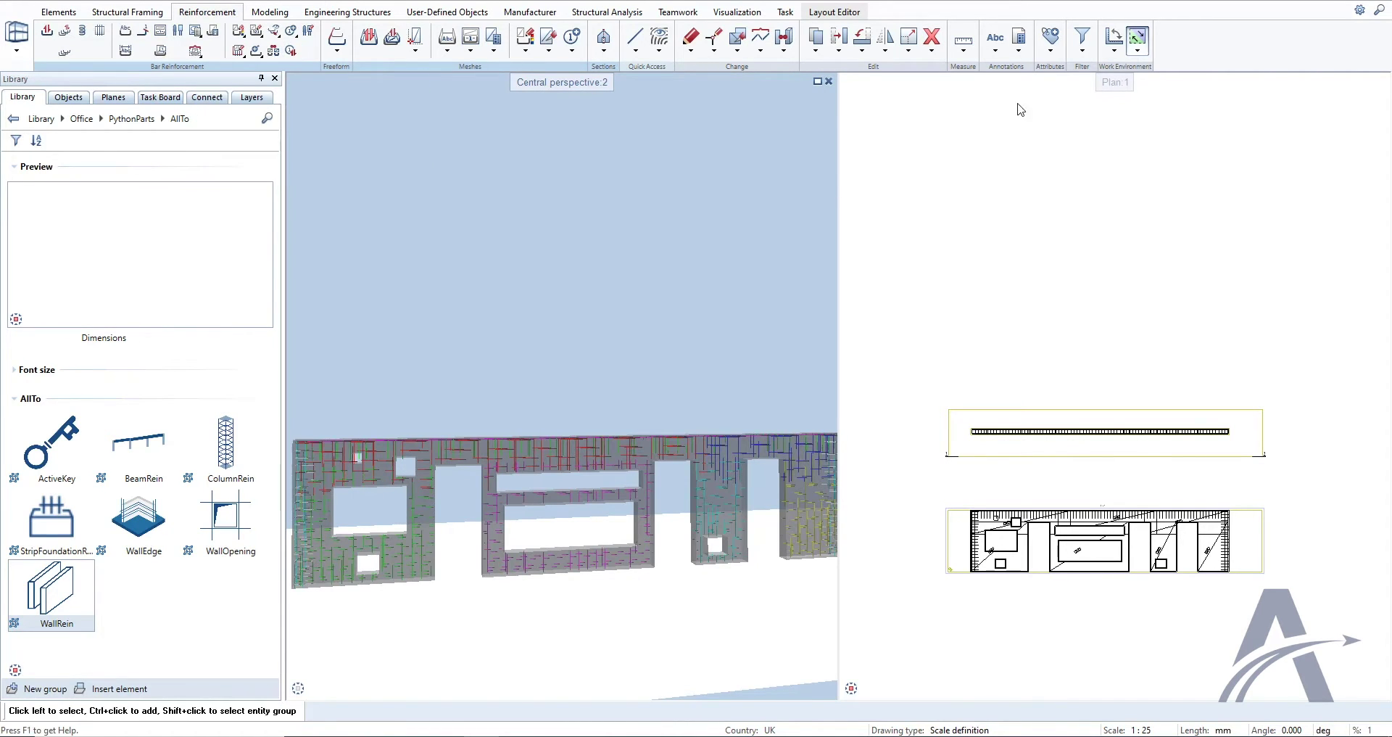
Step: Place the default Mesh cutting diagram legend in the plan view, beside the wall drawings
click(1019, 40)
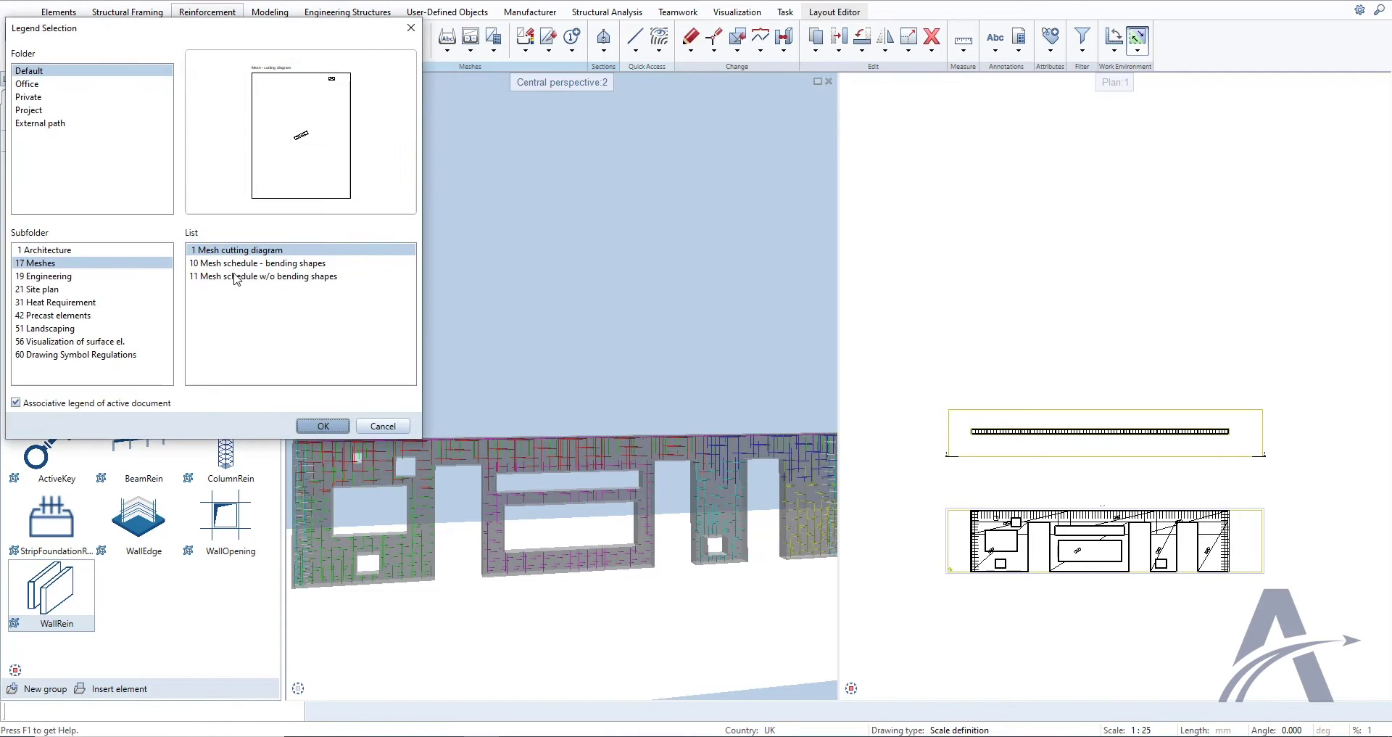
click(323, 425)
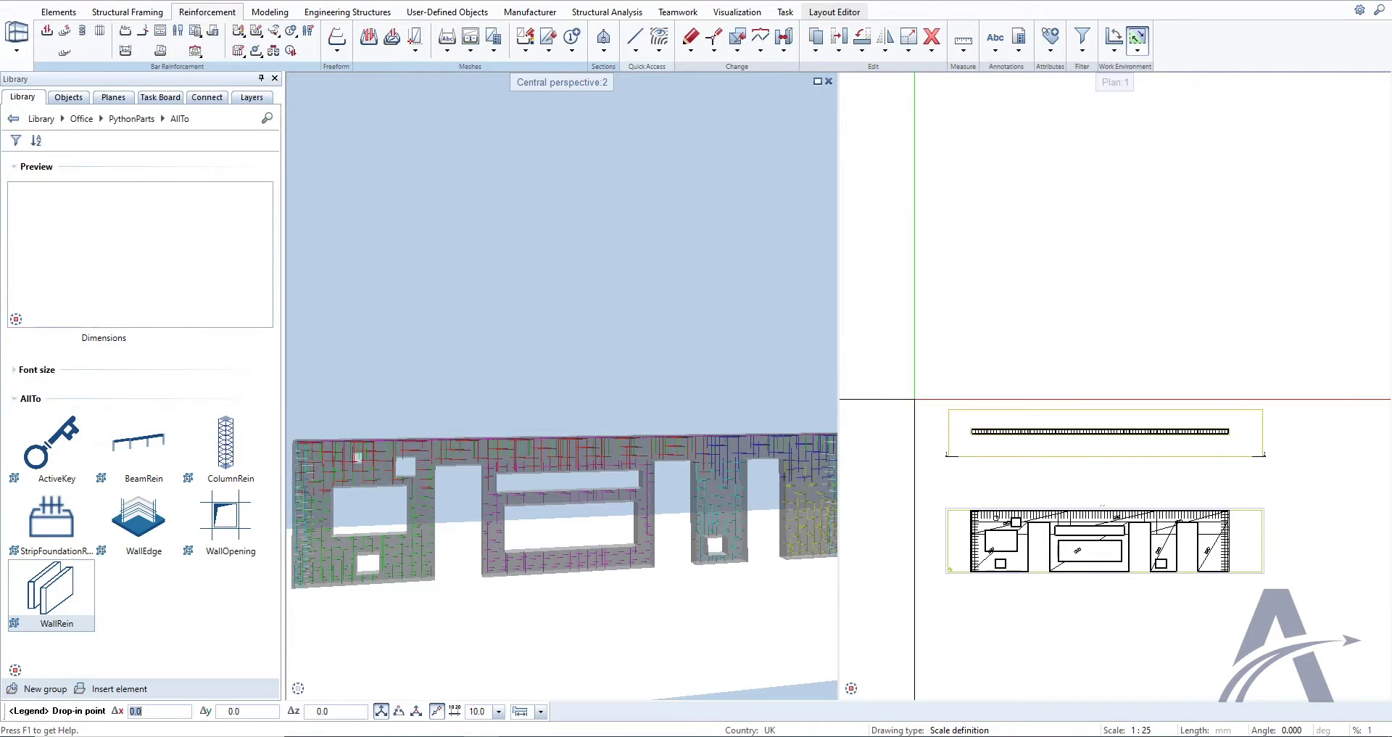
click(1131, 545)
key(Escape)
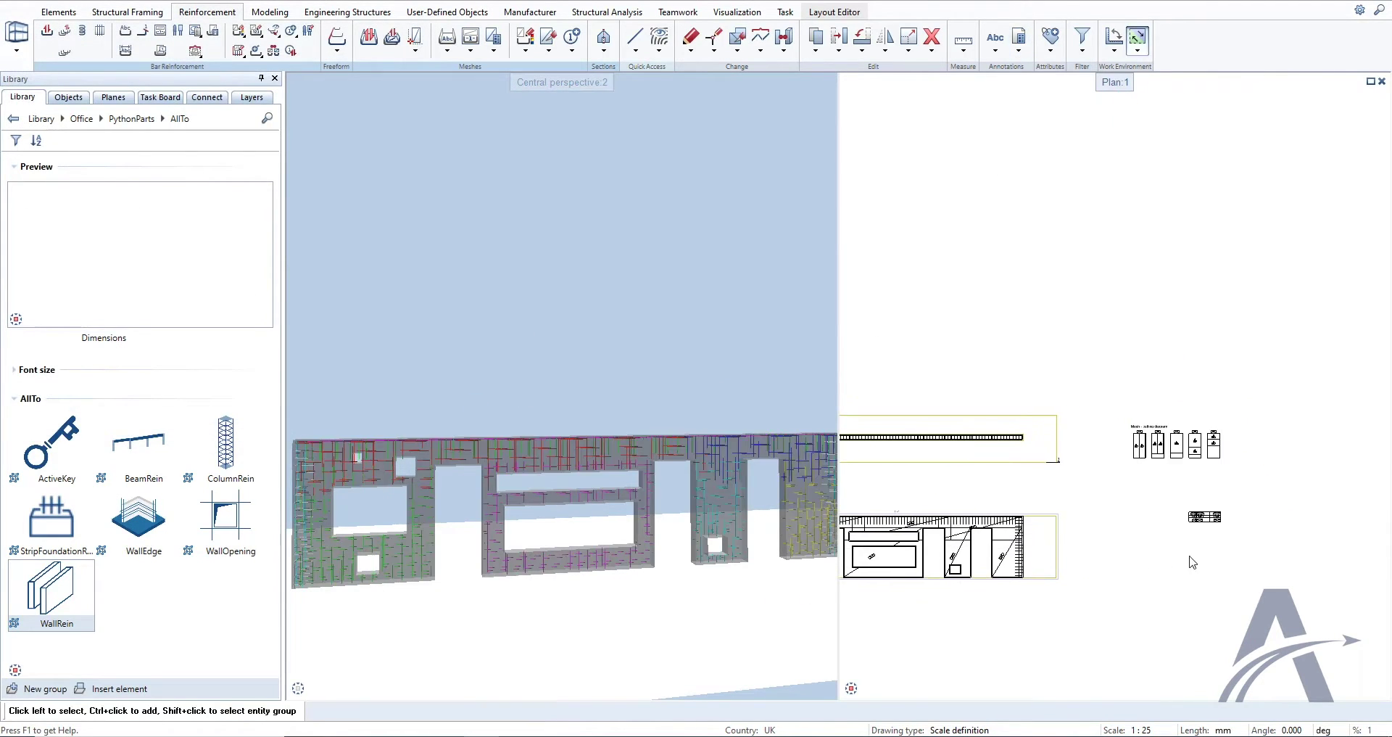
Step: Examine the mesh cutting diagram and compare it with the mesh marks in the wall elevation
scroll(1203, 555, up, 5)
scroll(1044, 297, up, 3)
middle_drag(1025, 279, 1110, 563)
scroll(1010, 506, up, 3)
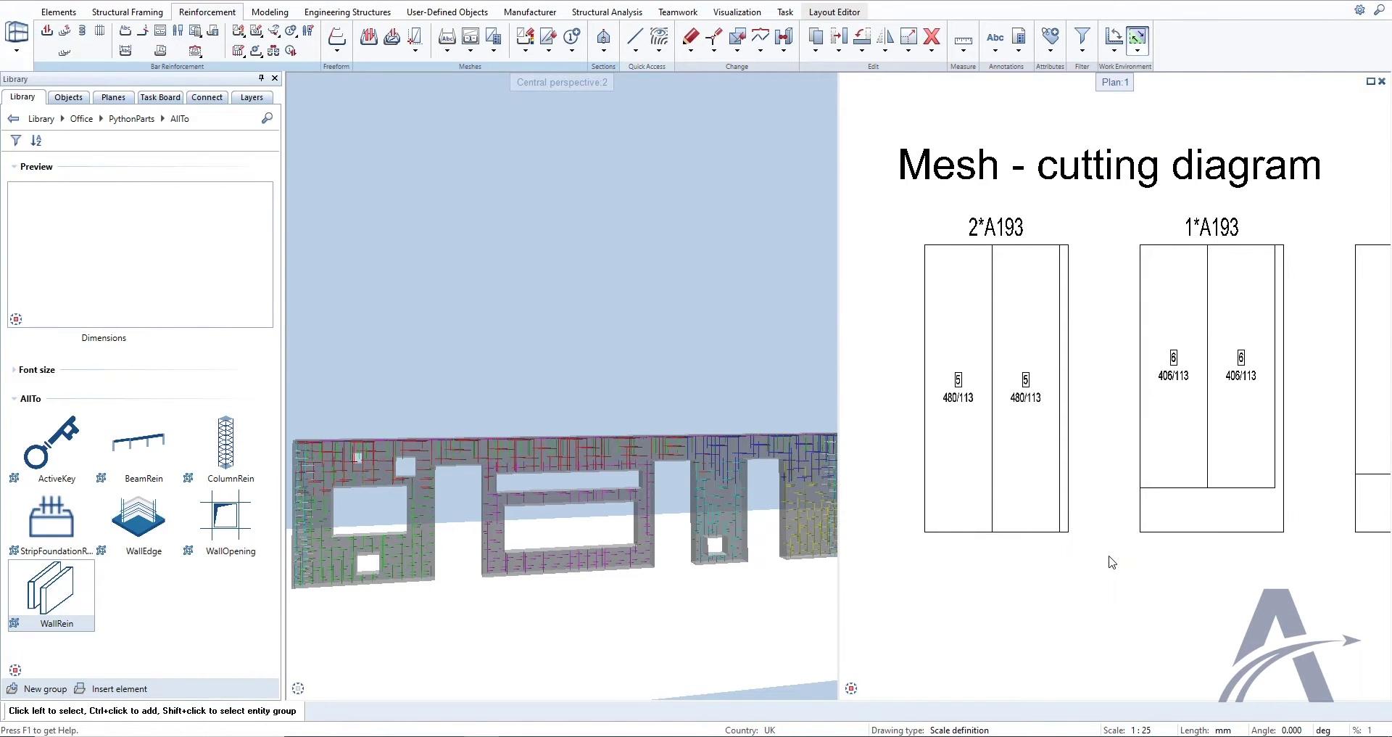
middle_drag(1362, 587, 997, 572)
middle_drag(1259, 570, 1324, 471)
scroll(997, 591, down, 3)
scroll(964, 565, up, 8)
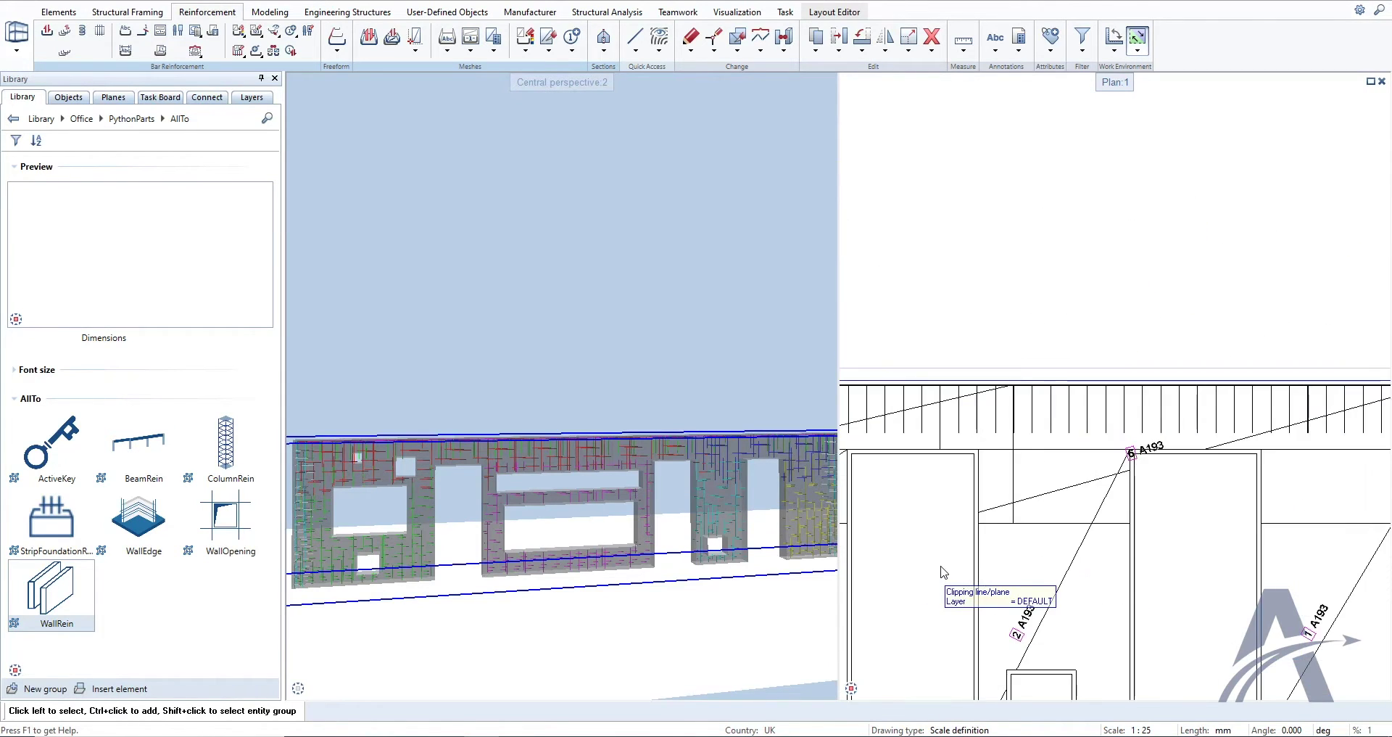
scroll(1001, 516, down, 8)
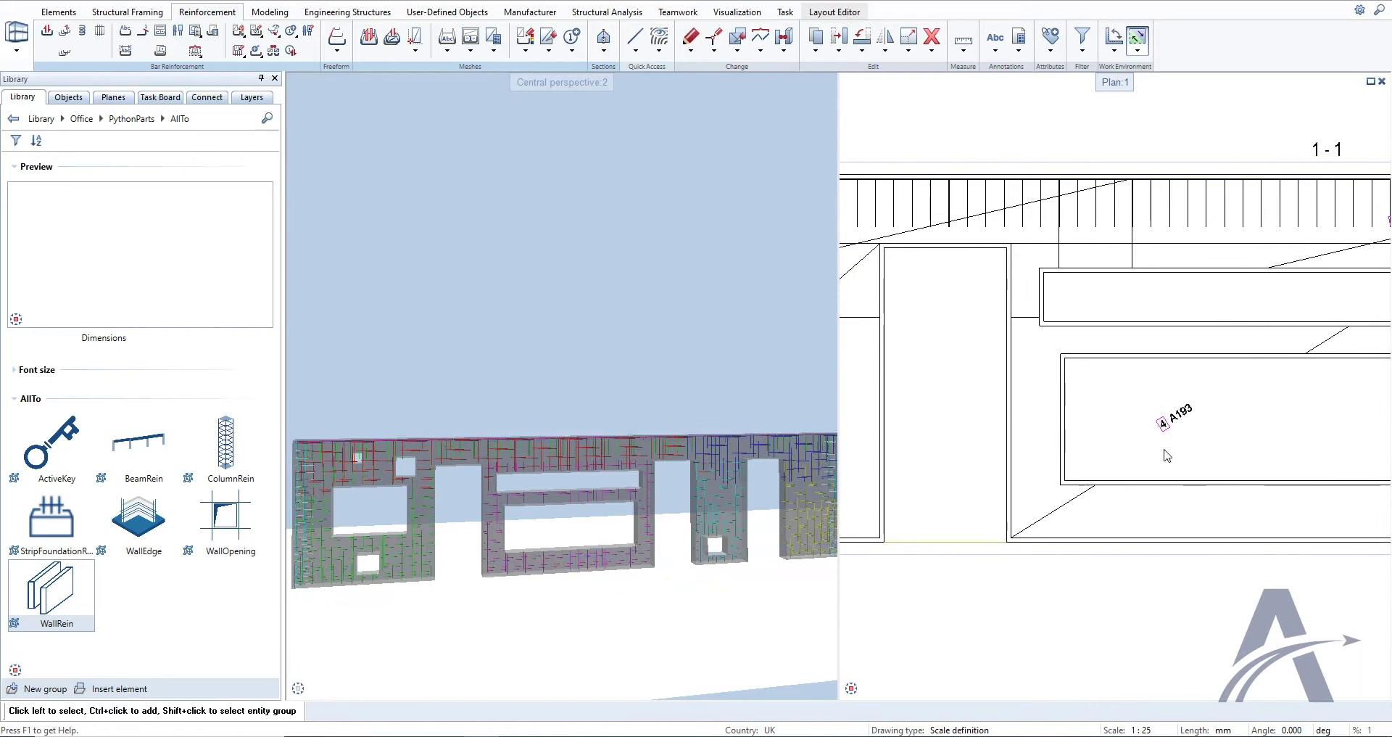
middle_drag(1167, 464, 1161, 498)
scroll(1184, 498, up, 5)
scroll(1084, 500, down, 5)
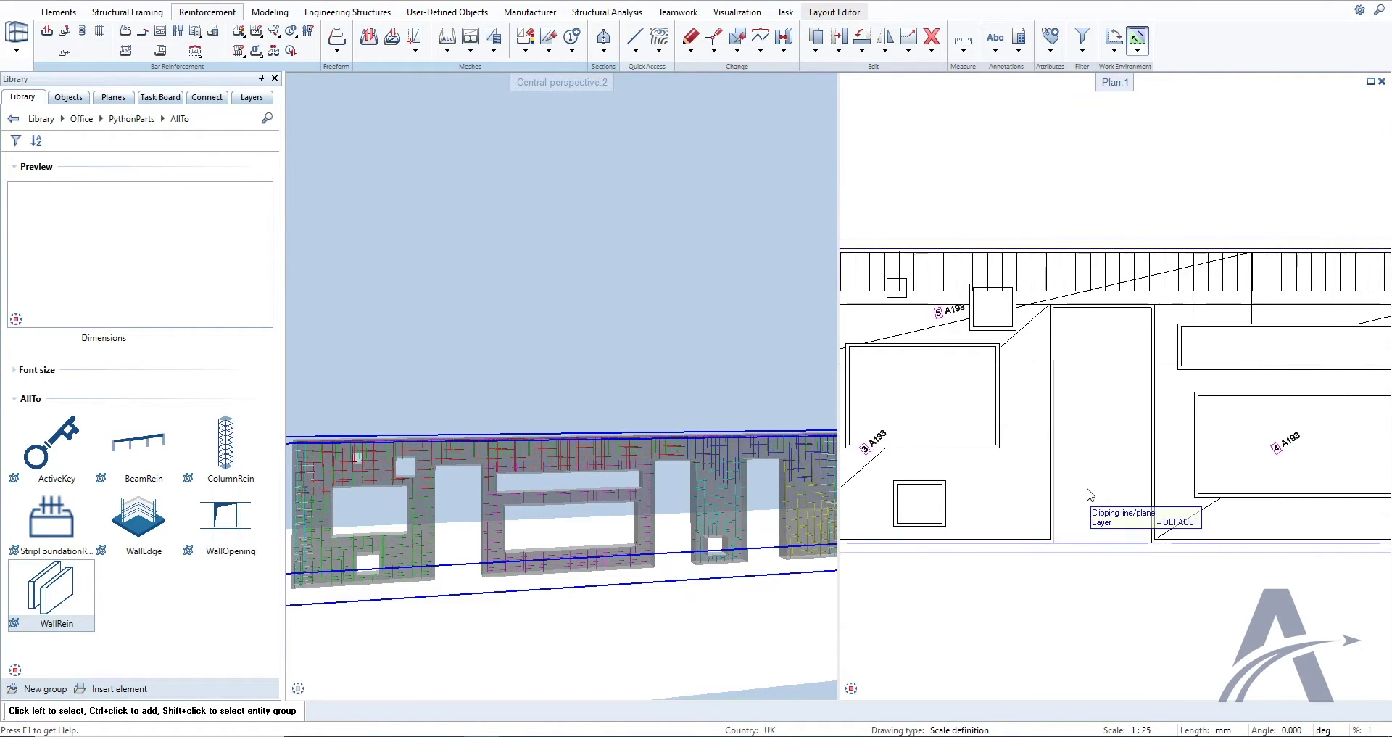
middle_drag(1236, 562, 1203, 560)
scroll(1156, 562, up, 2)
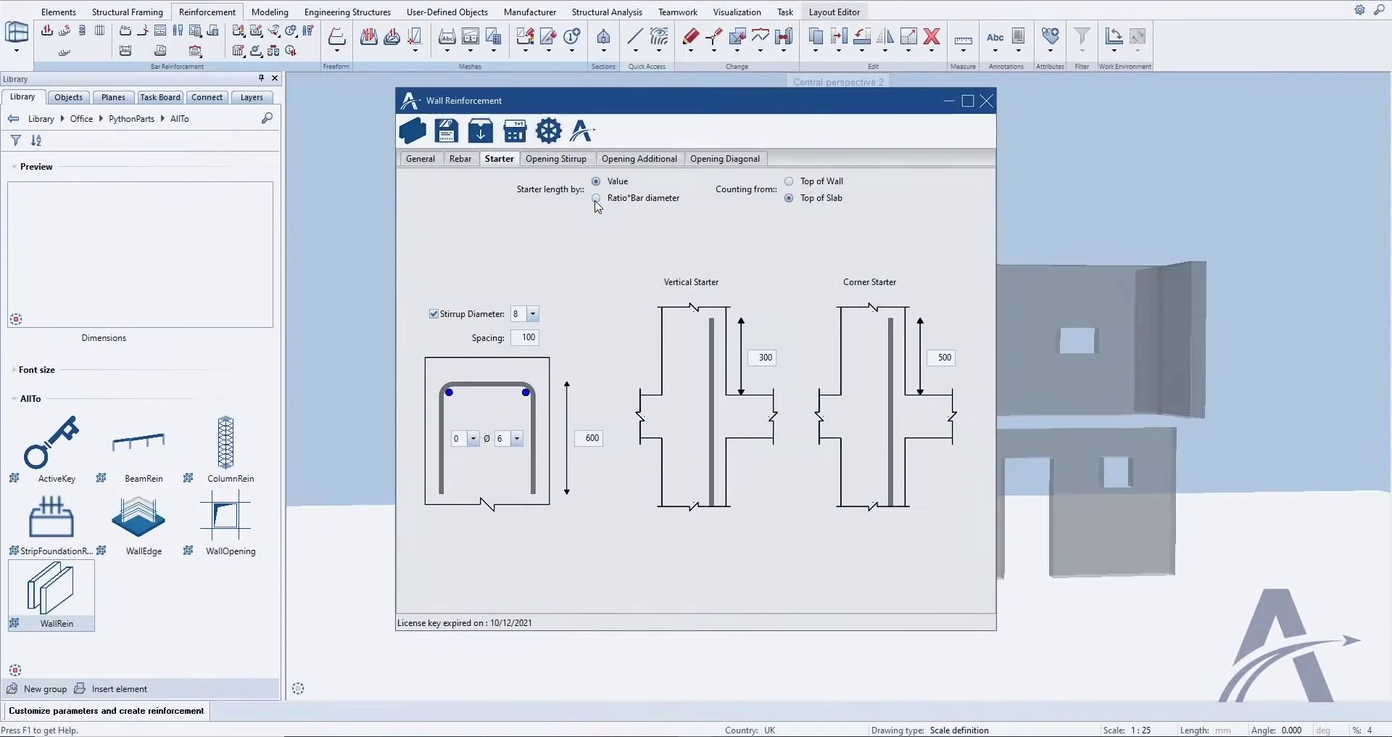
Step: Define starter lengths by value from the top of slab, with 600 mm for vertical starters and 800 mm for corner starters
click(596, 198)
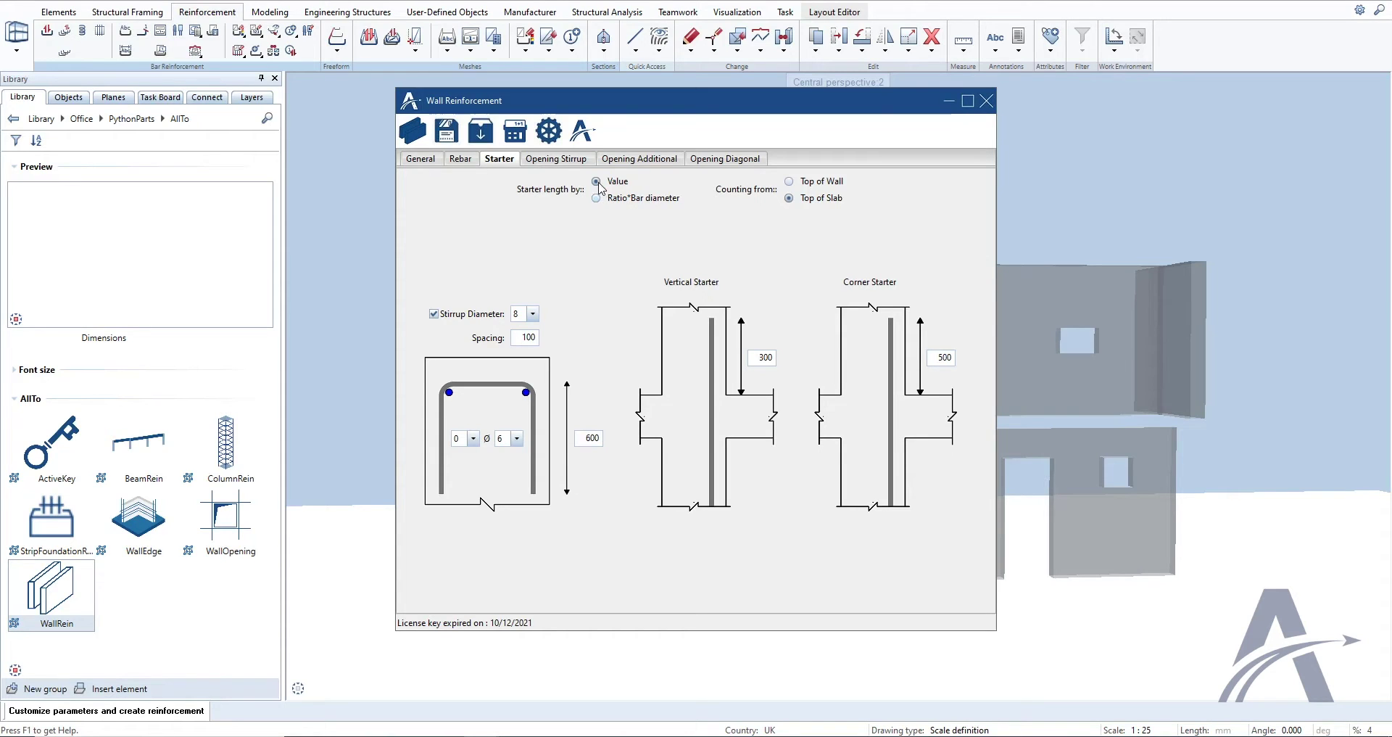
click(789, 185)
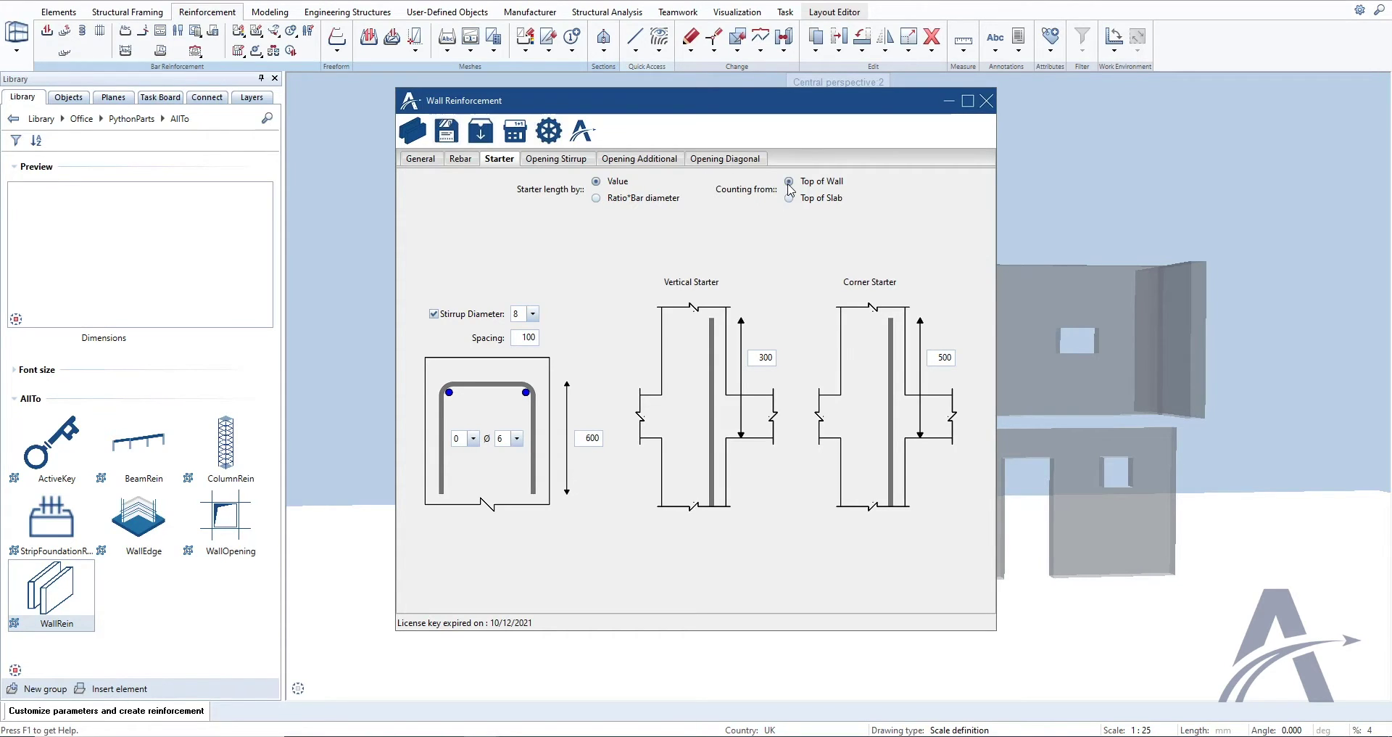
click(788, 199)
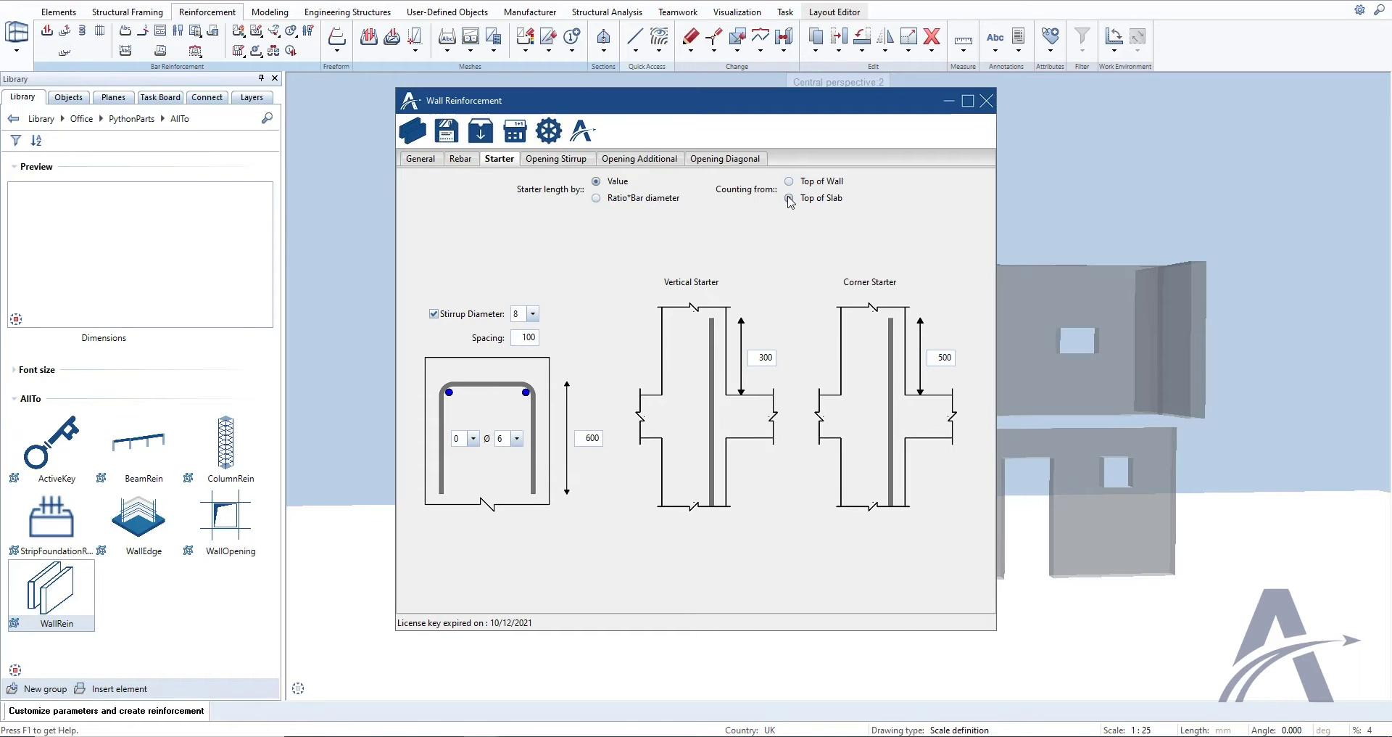
double_click(756, 359)
text(6)
double_click(940, 356)
Step: Keep the starter stirrups enabled and set them to 12 mm diameter, 150 mm spacing and 400 mm length
click(434, 314)
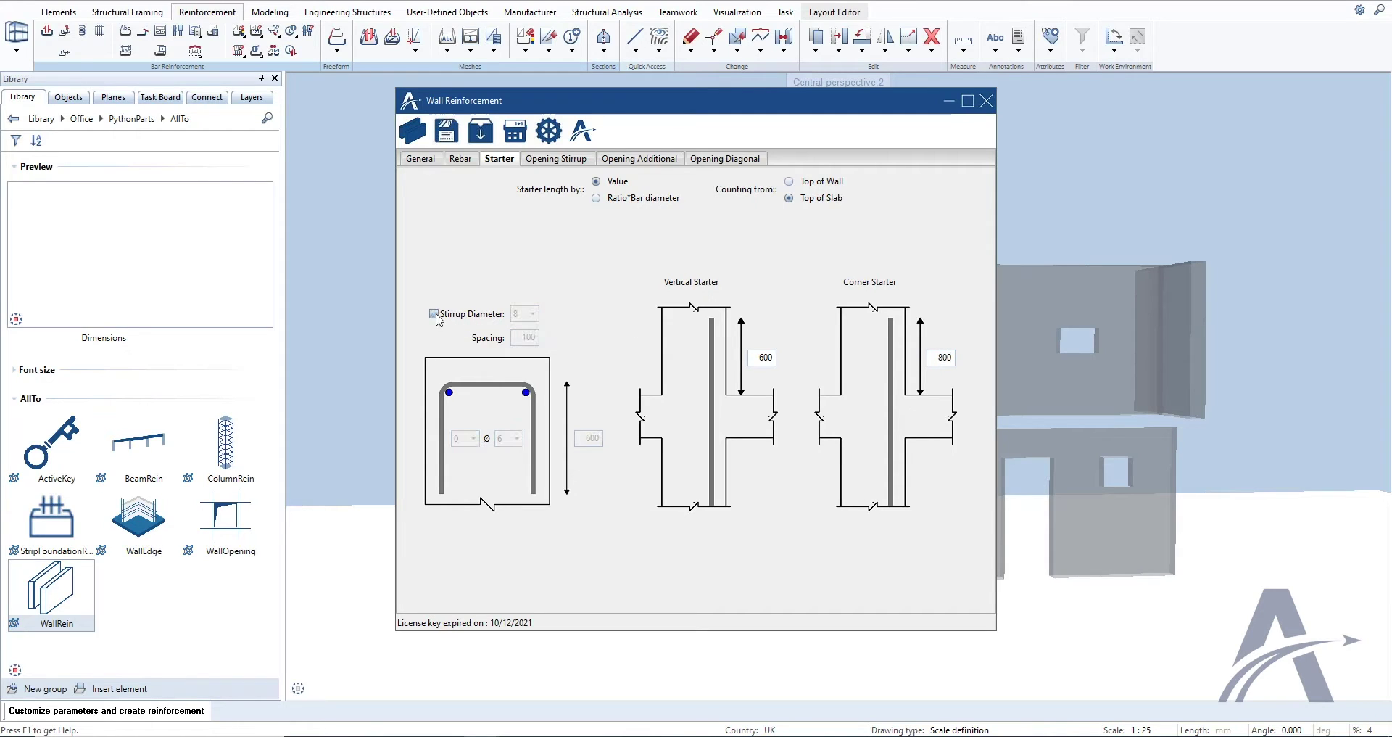
click(433, 314)
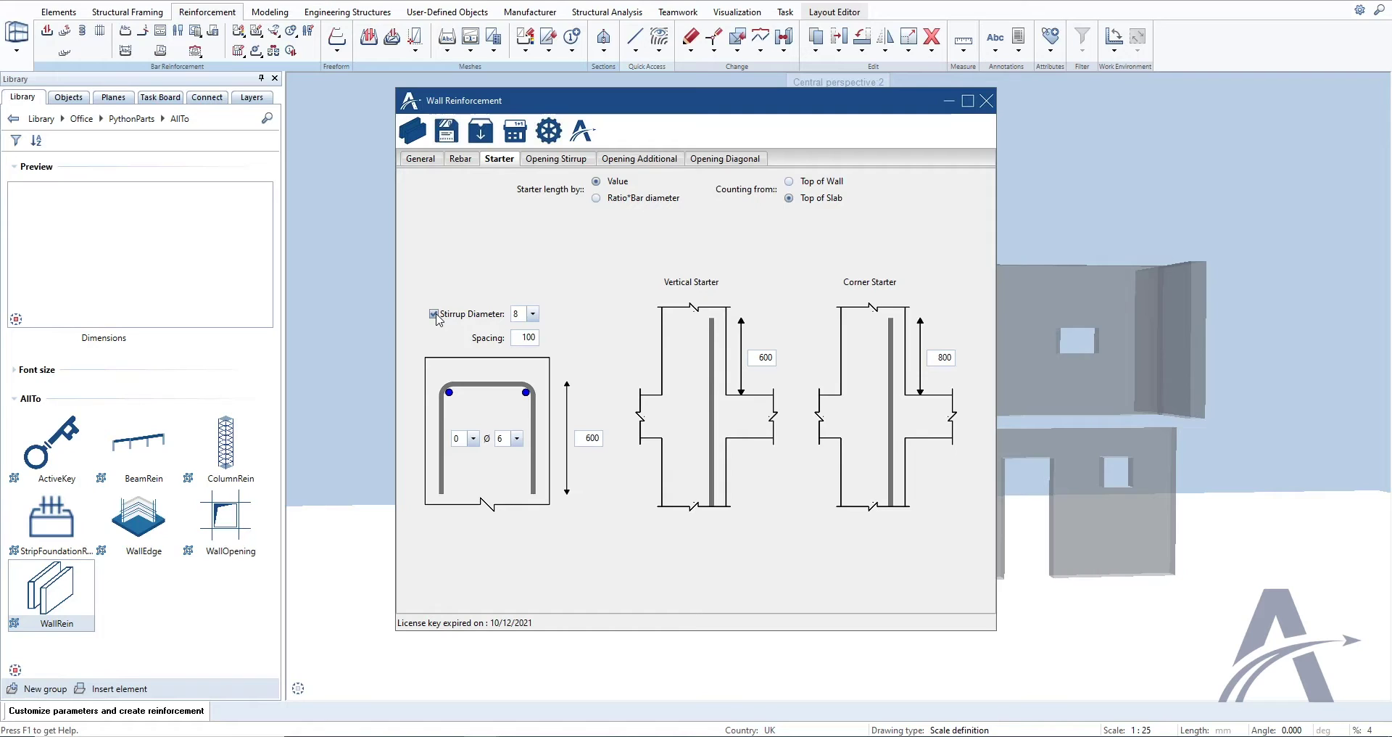
click(532, 313)
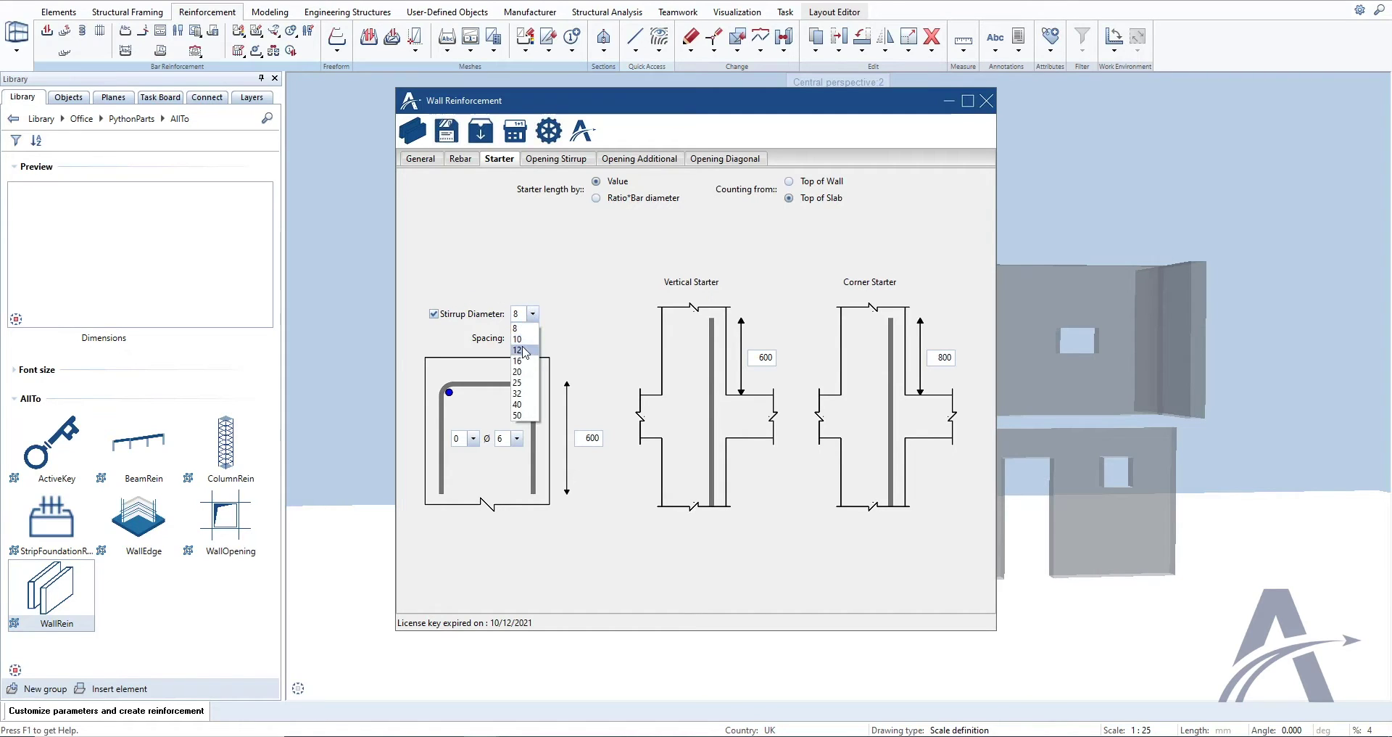
click(525, 350)
click(522, 338)
text(15)
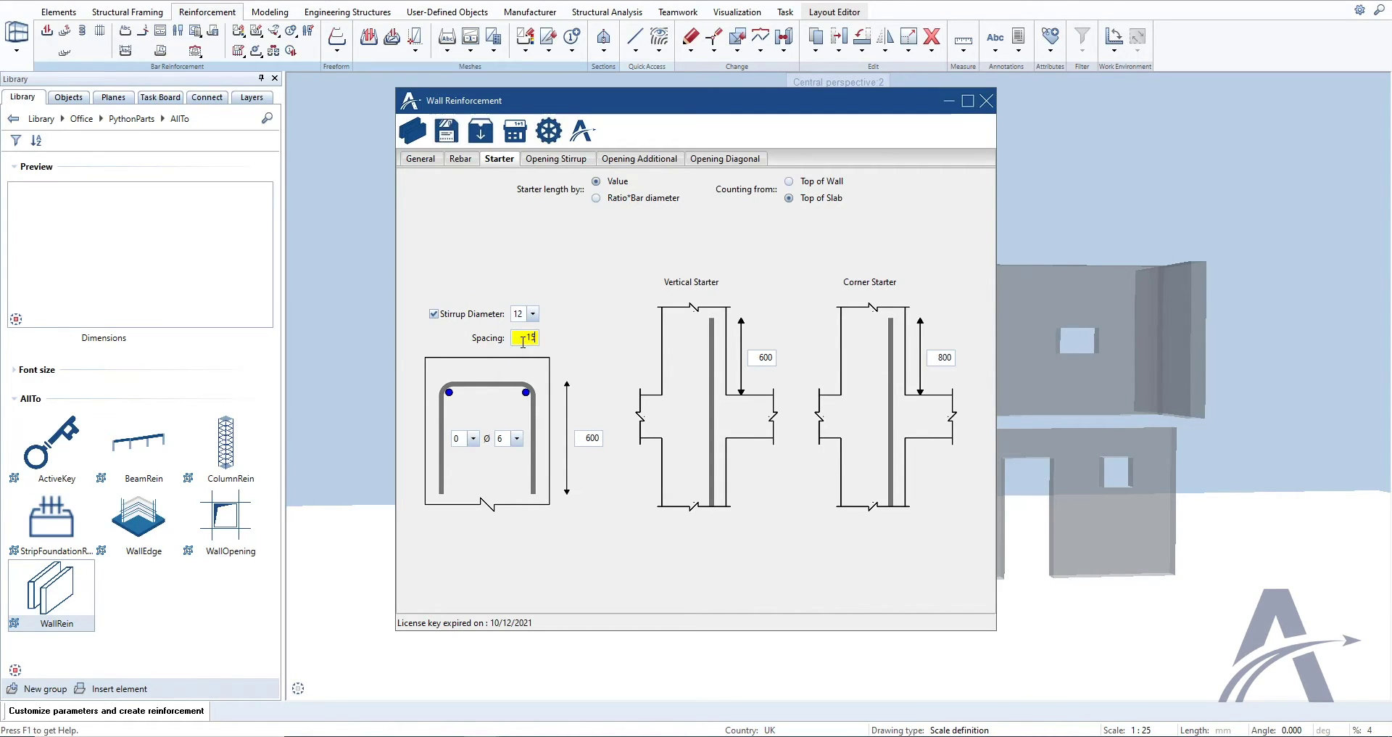
text(0)
text(400)
Step: Set the longitudinal bars inside the starter stirrup to two of 10 mm diameter
click(472, 438)
click(467, 472)
click(517, 438)
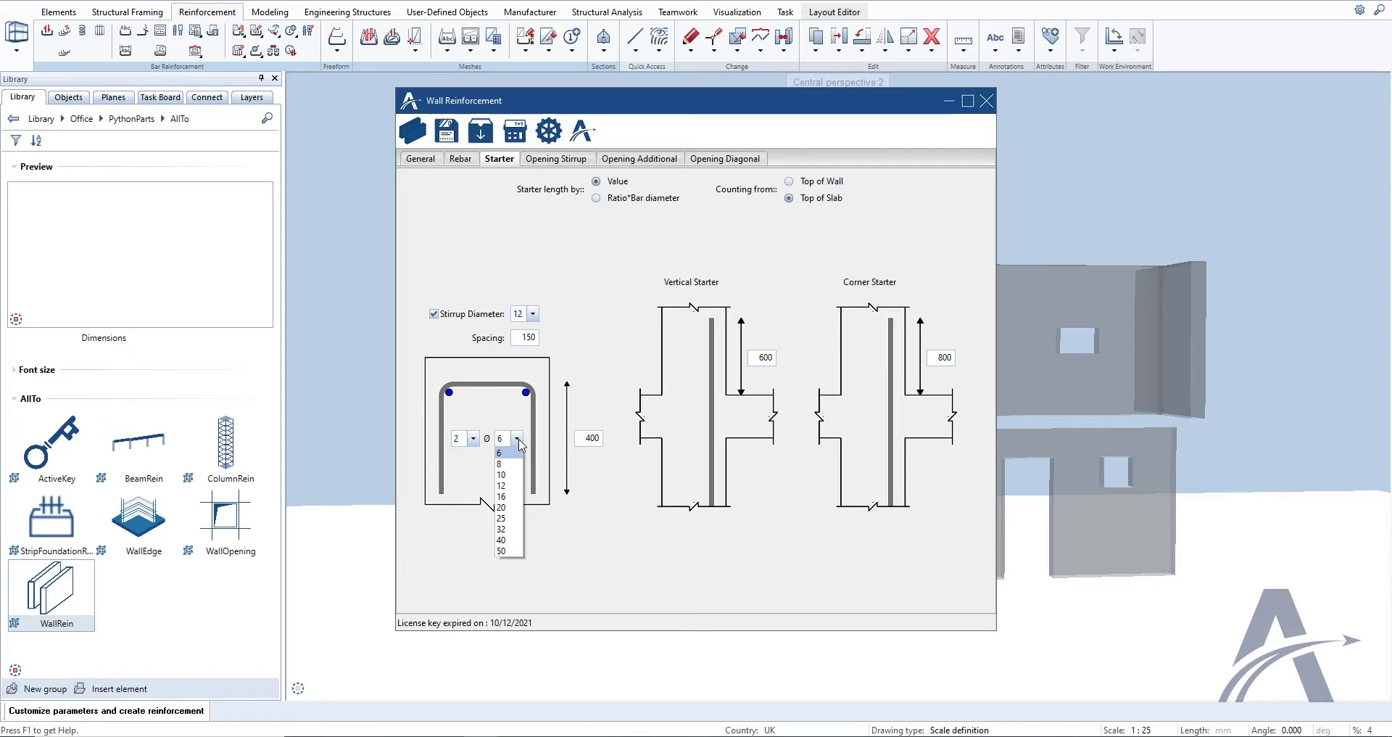
click(510, 475)
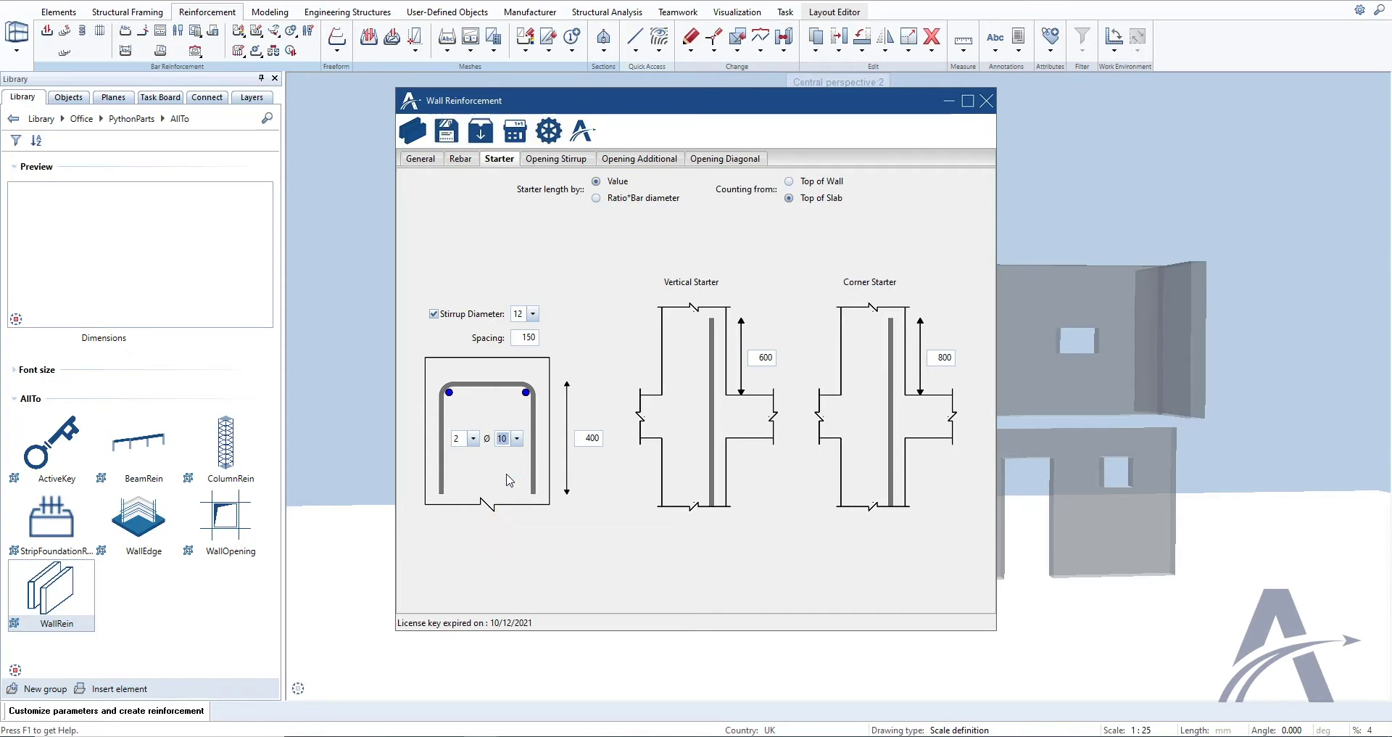
Step: Generate the wall reinforcement with starters and inspect the bars projecting above the lower wall
click(411, 133)
scroll(498, 465, up, 6)
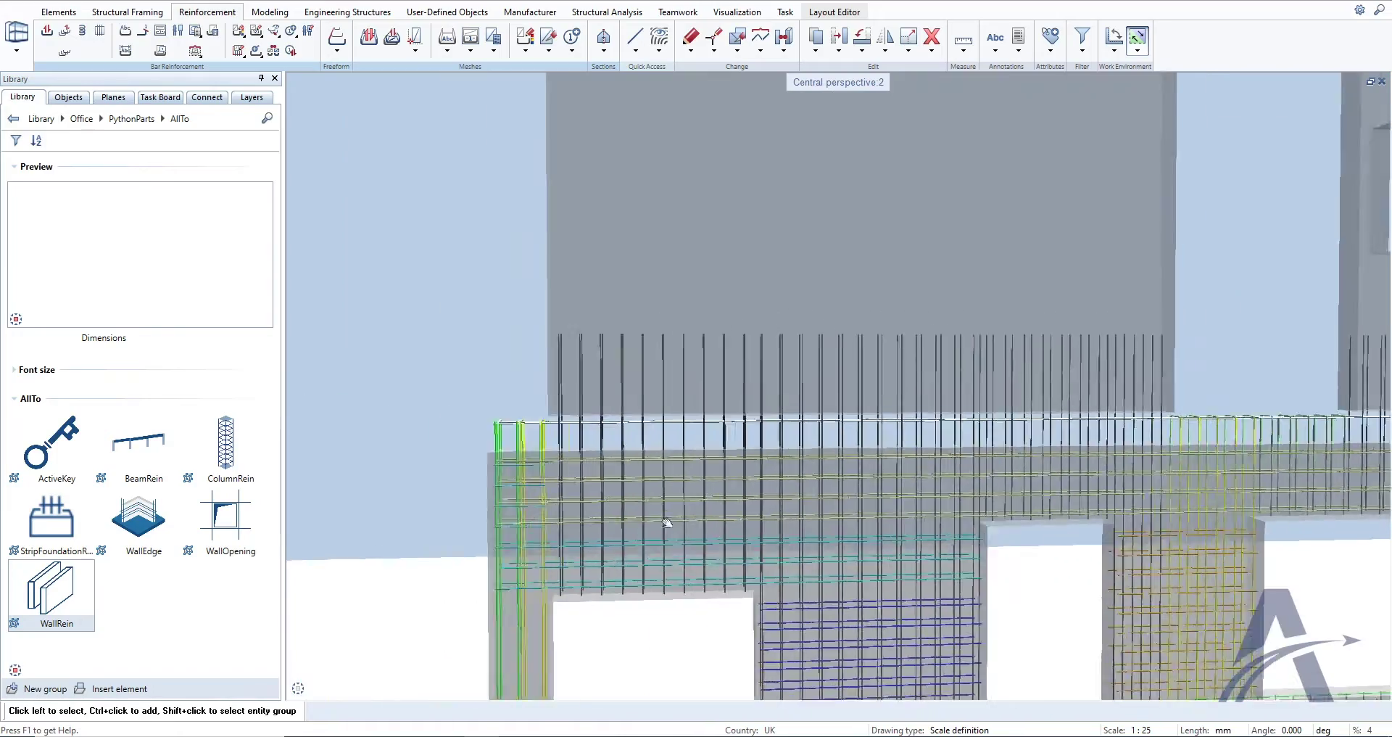
shift+middle_drag(768, 611, 752, 522)
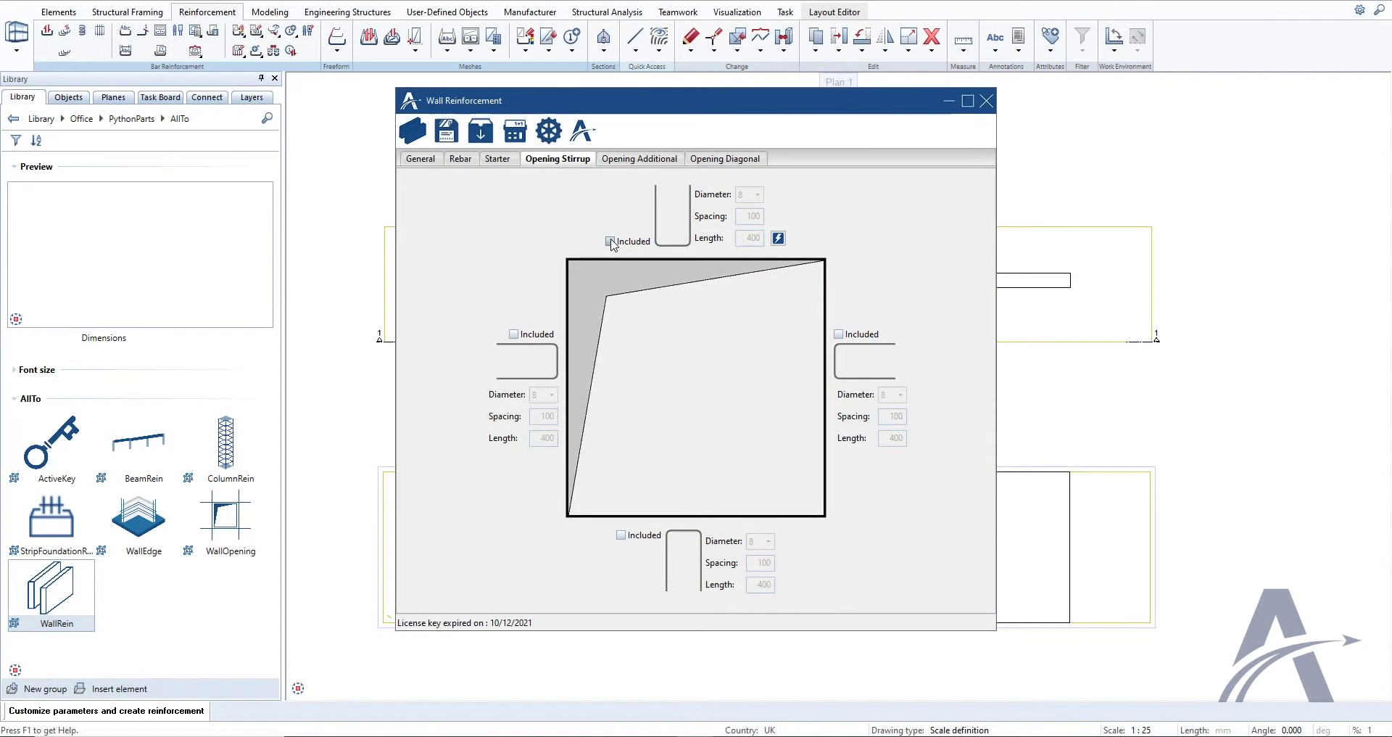
Step: Include stirrups above the opening with 10 mm diameter, 150 mm spacing and 600 mm length
click(610, 241)
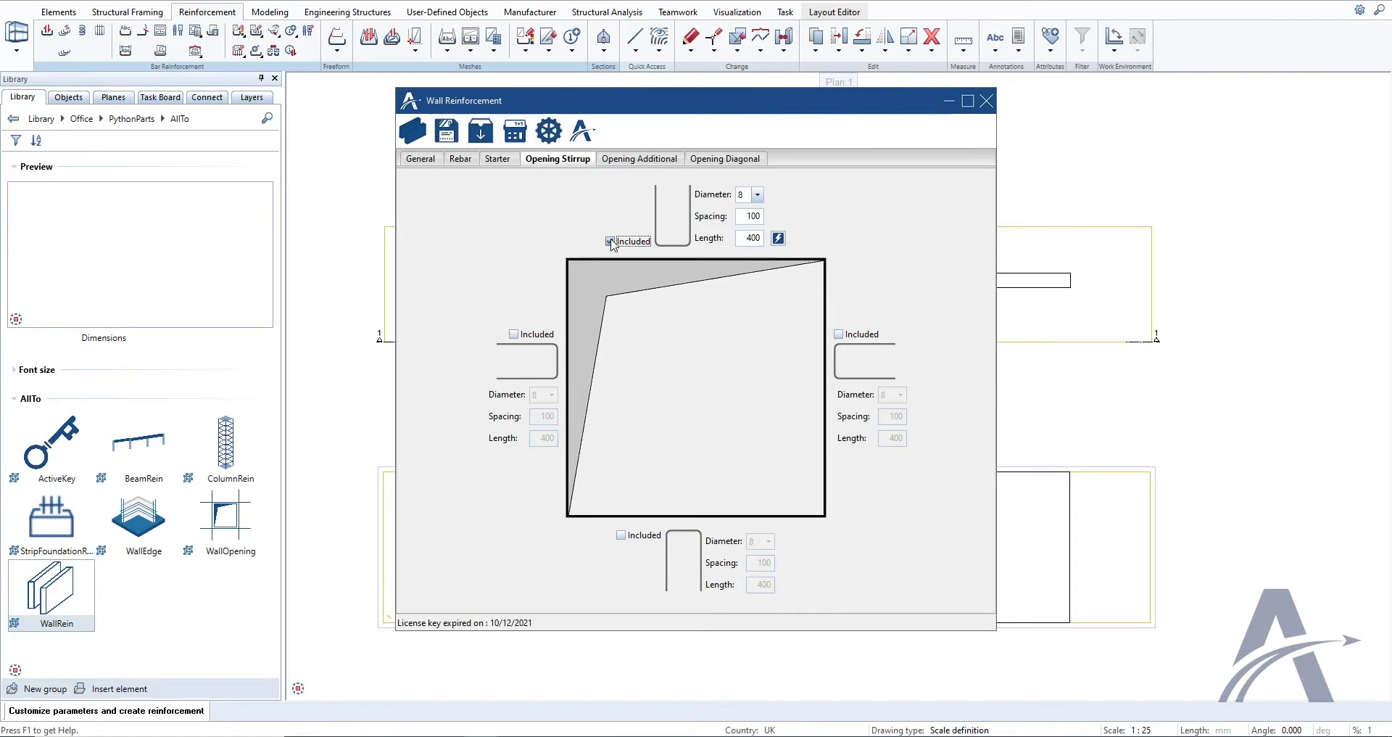
click(757, 194)
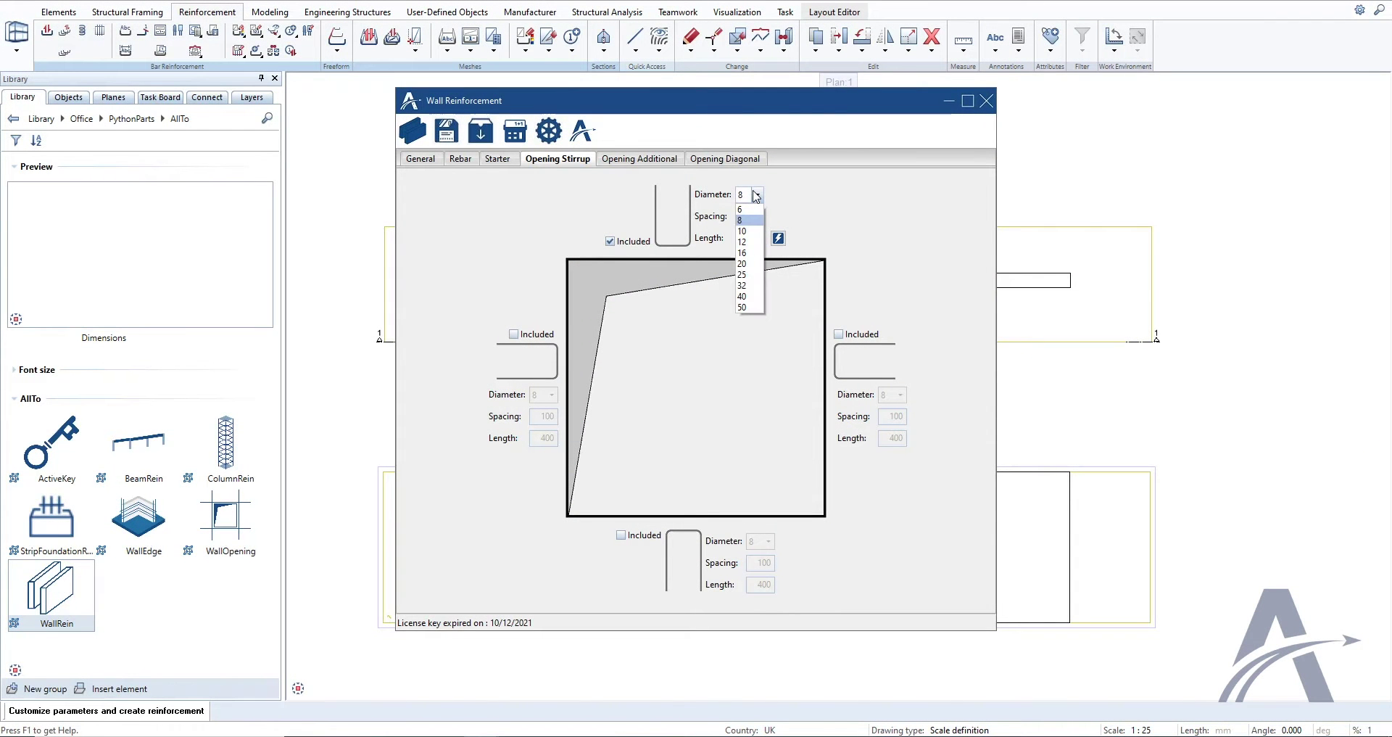
click(751, 232)
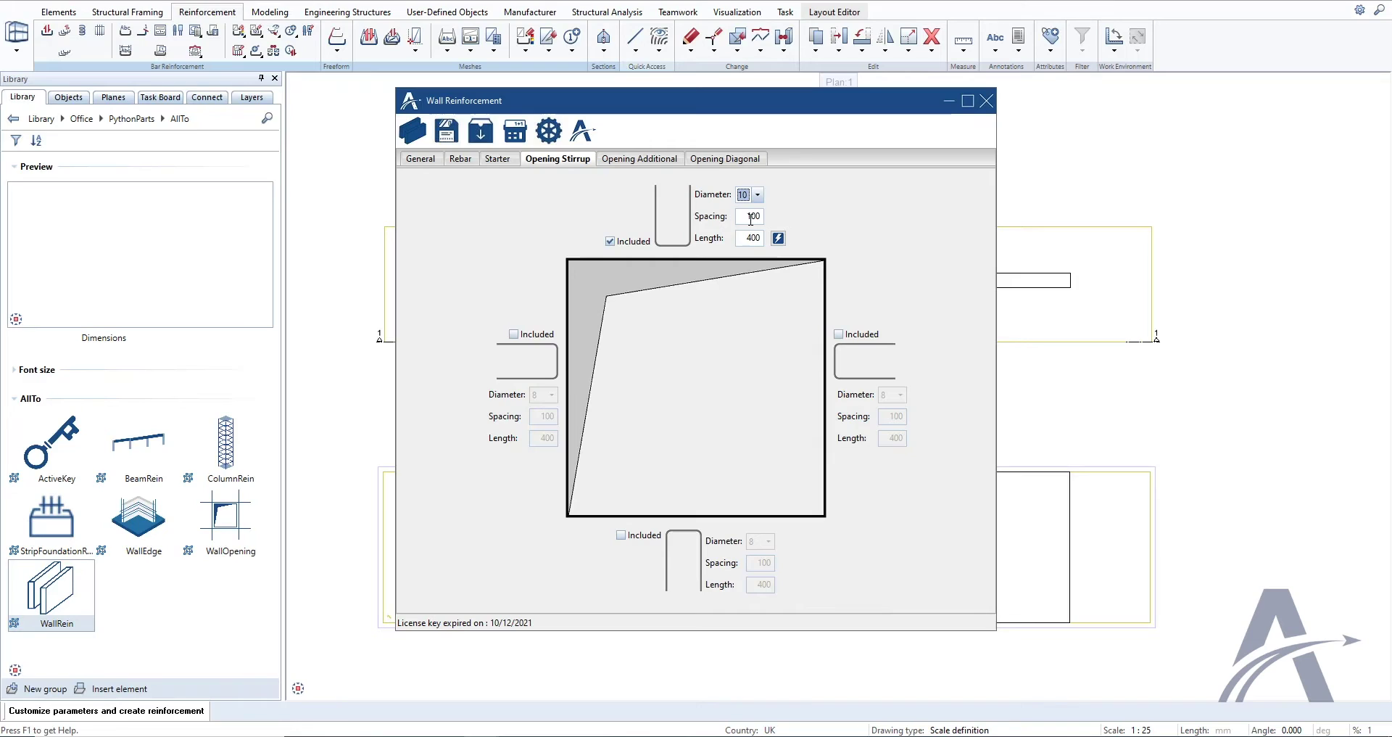
double_click(751, 217)
text(150)
double_click(749, 239)
text(600)
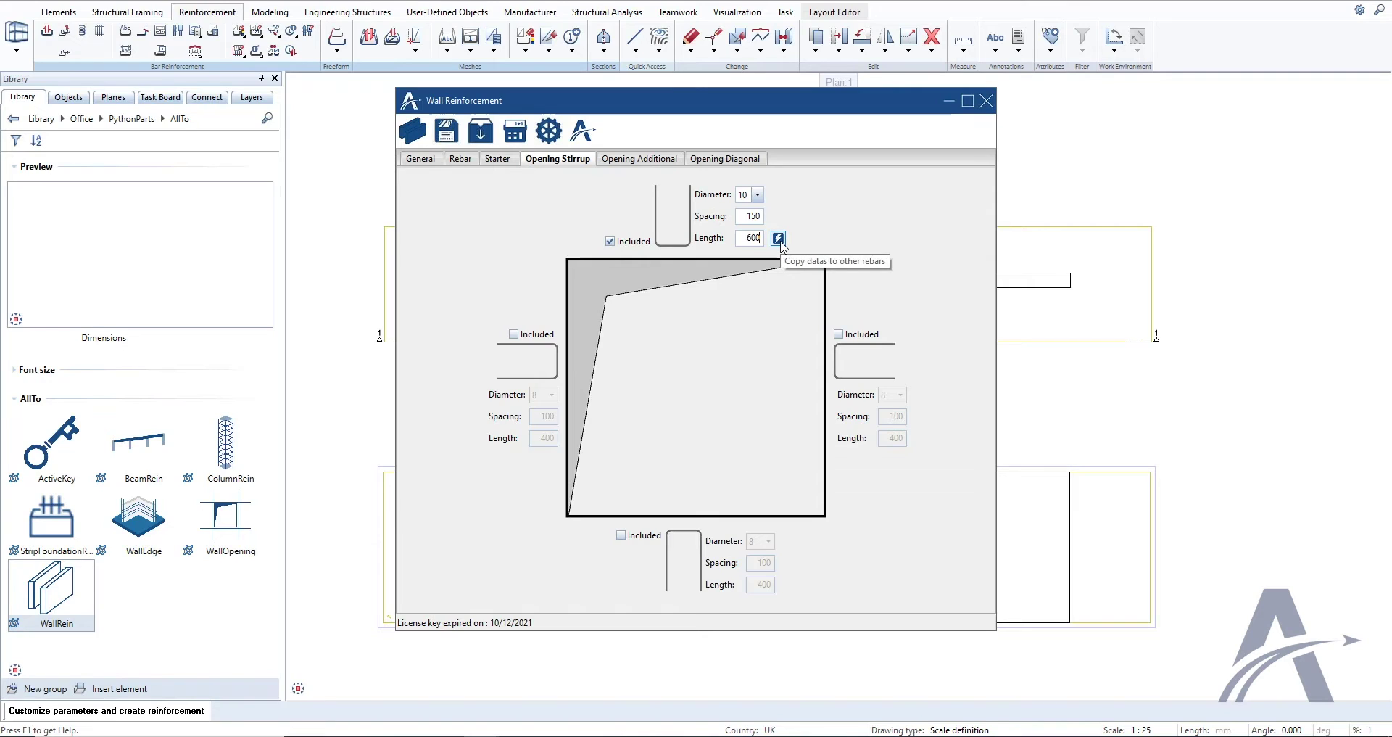
Step: Copy the upper opening stirrup's data to the other three sides and generate the wall reinforcement
click(779, 239)
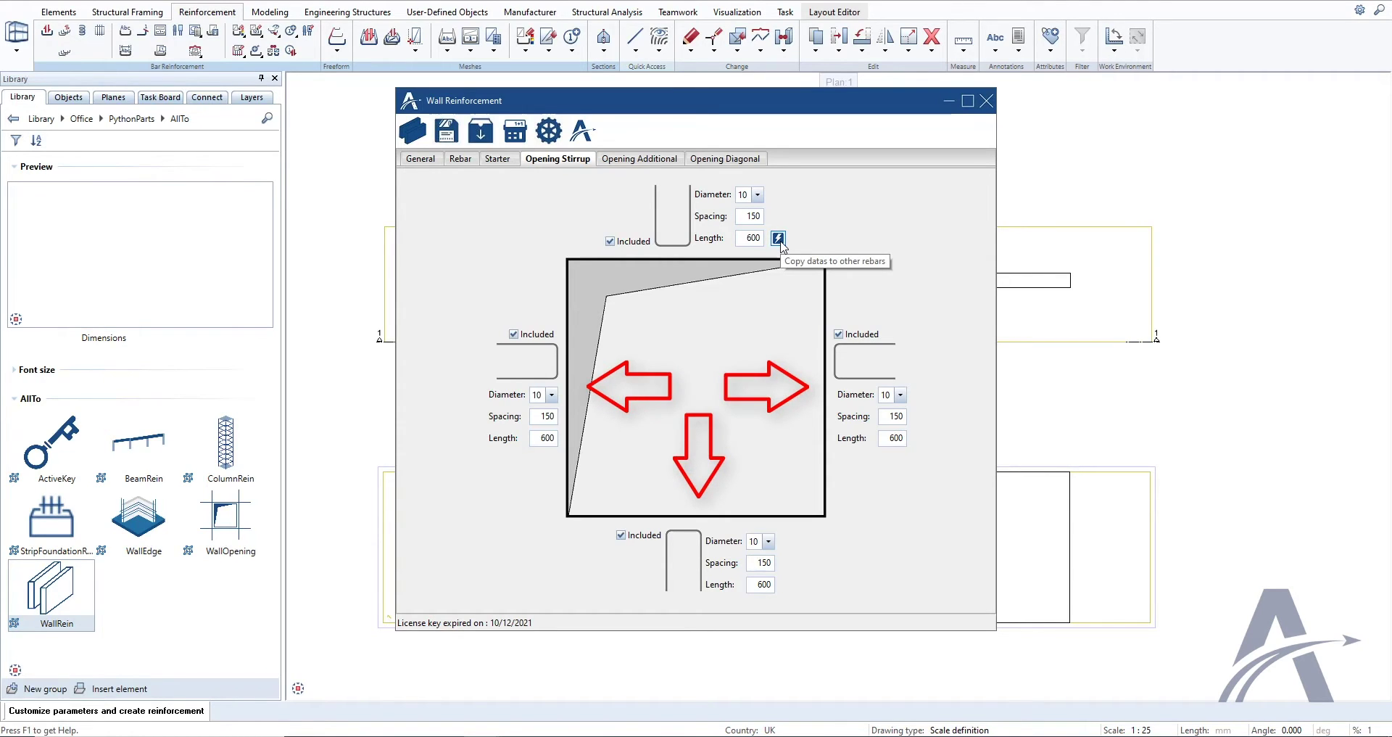
click(424, 133)
scroll(505, 566, up, 5)
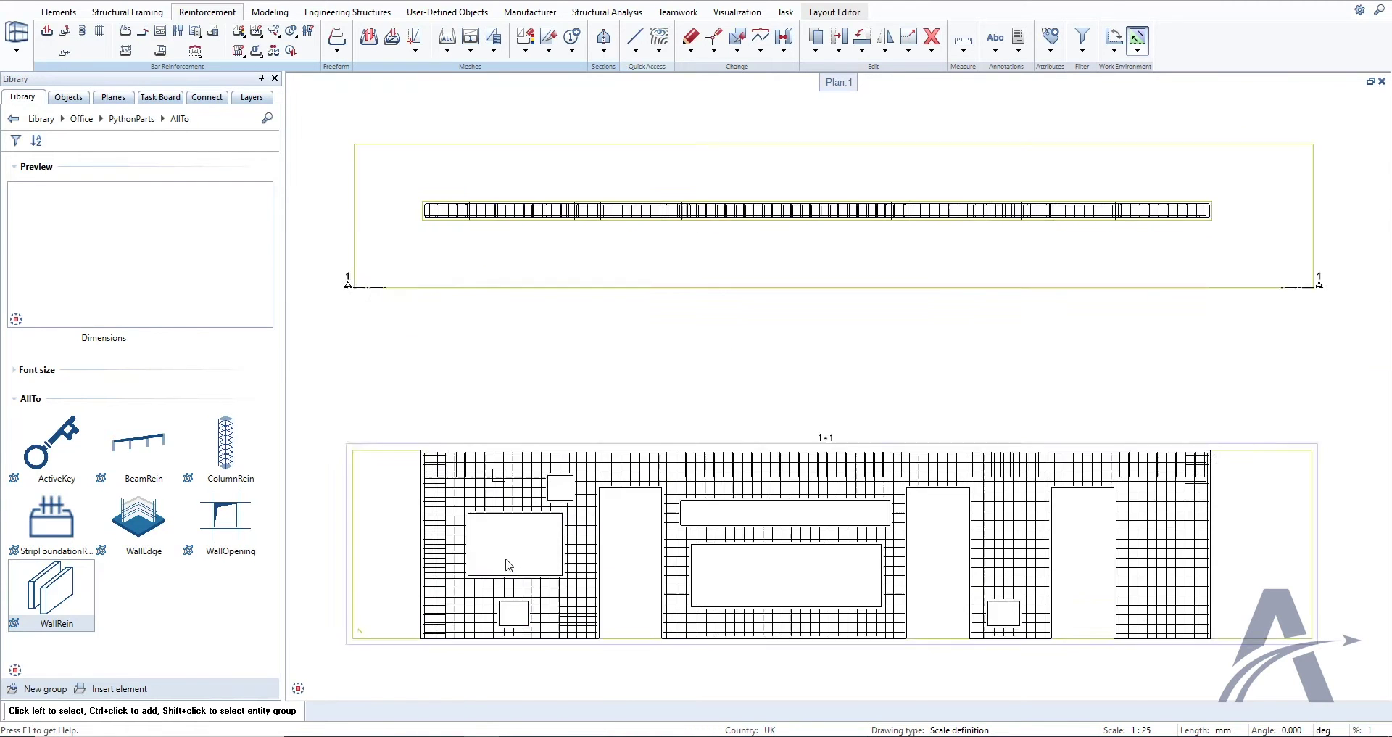
Step: Place partial bar schemas in section 1-1 for a U-stirrup beside the wall's left edge and a closed stirrup above the wall
middle_drag(509, 565, 586, 532)
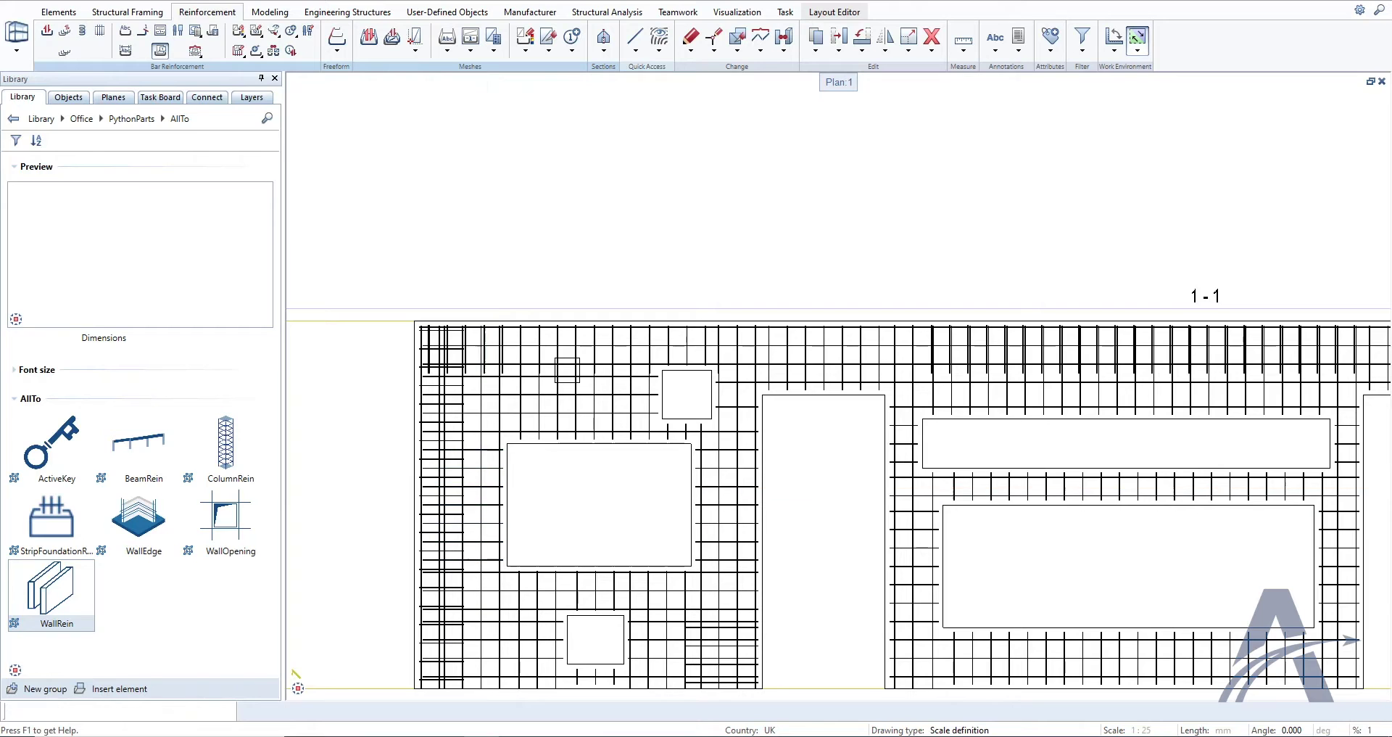
click(327, 520)
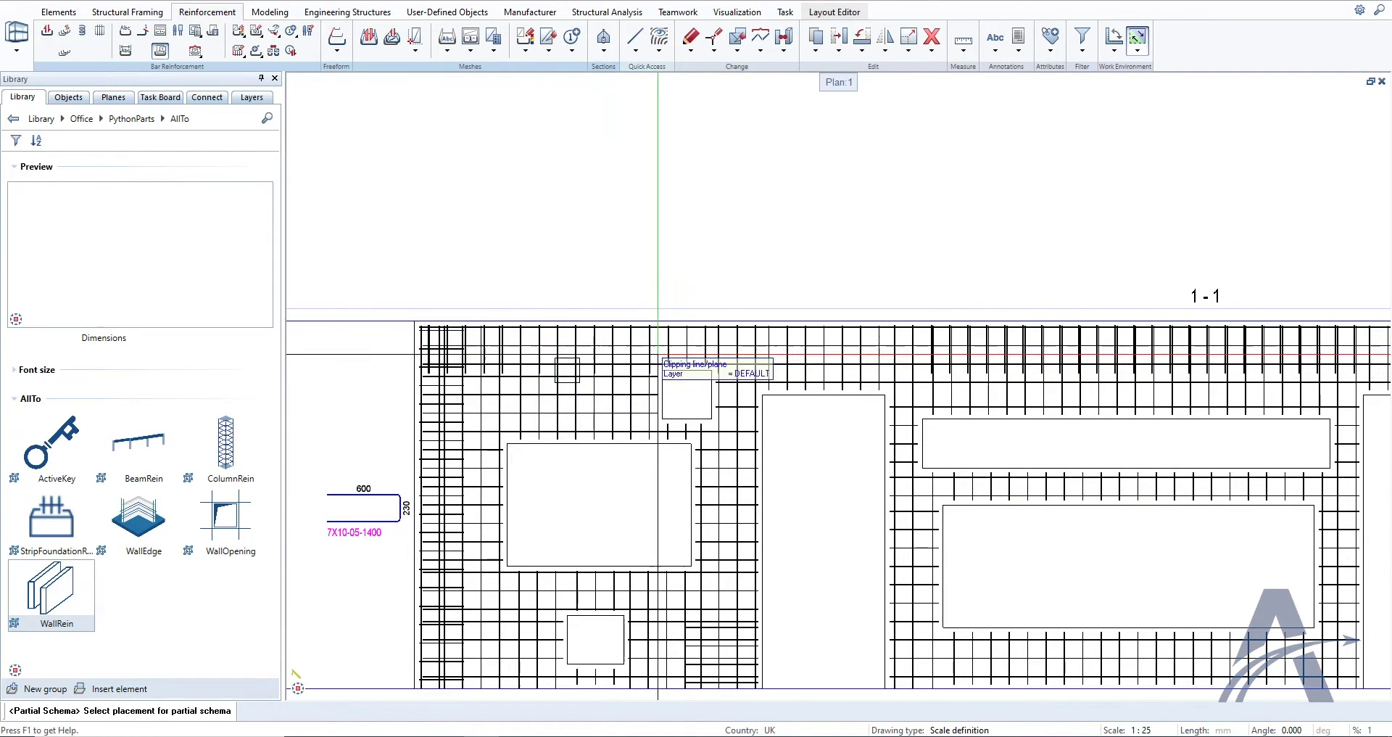
key(Escape)
click(692, 356)
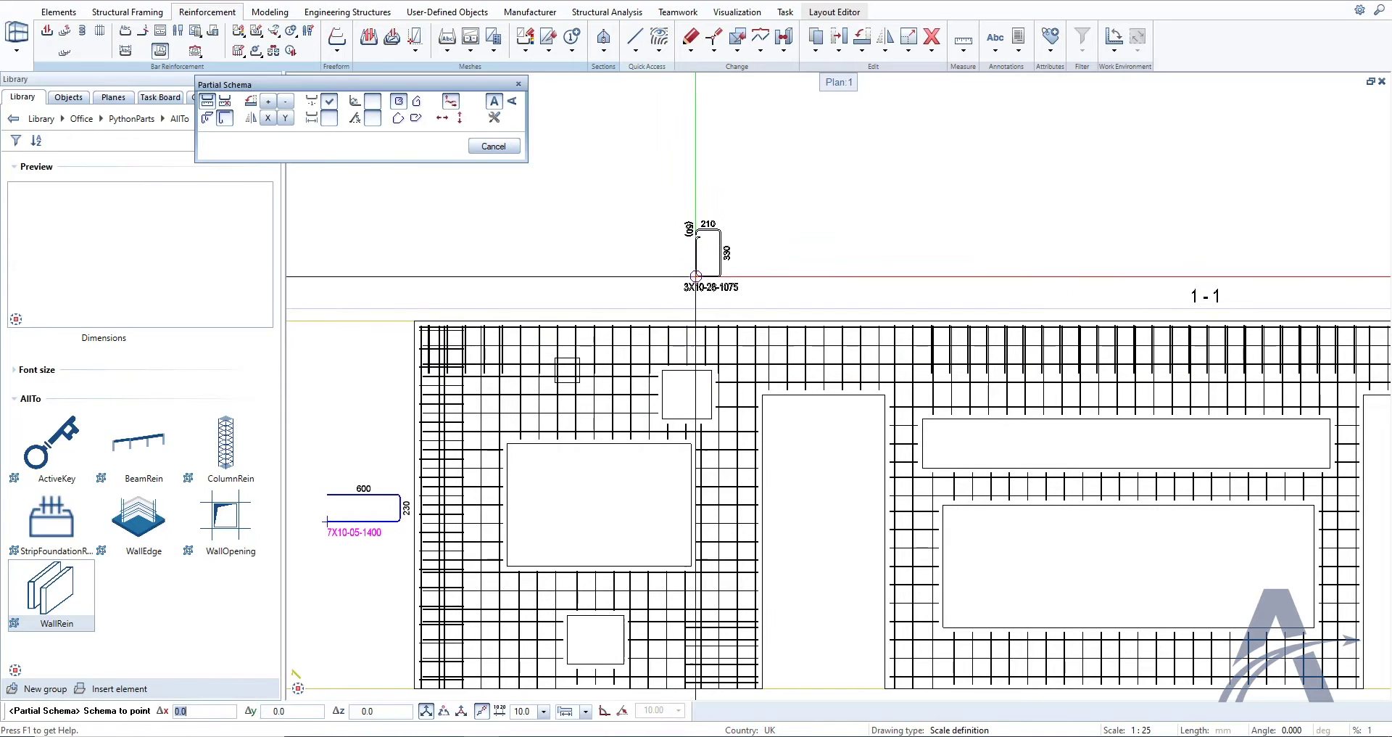
click(674, 265)
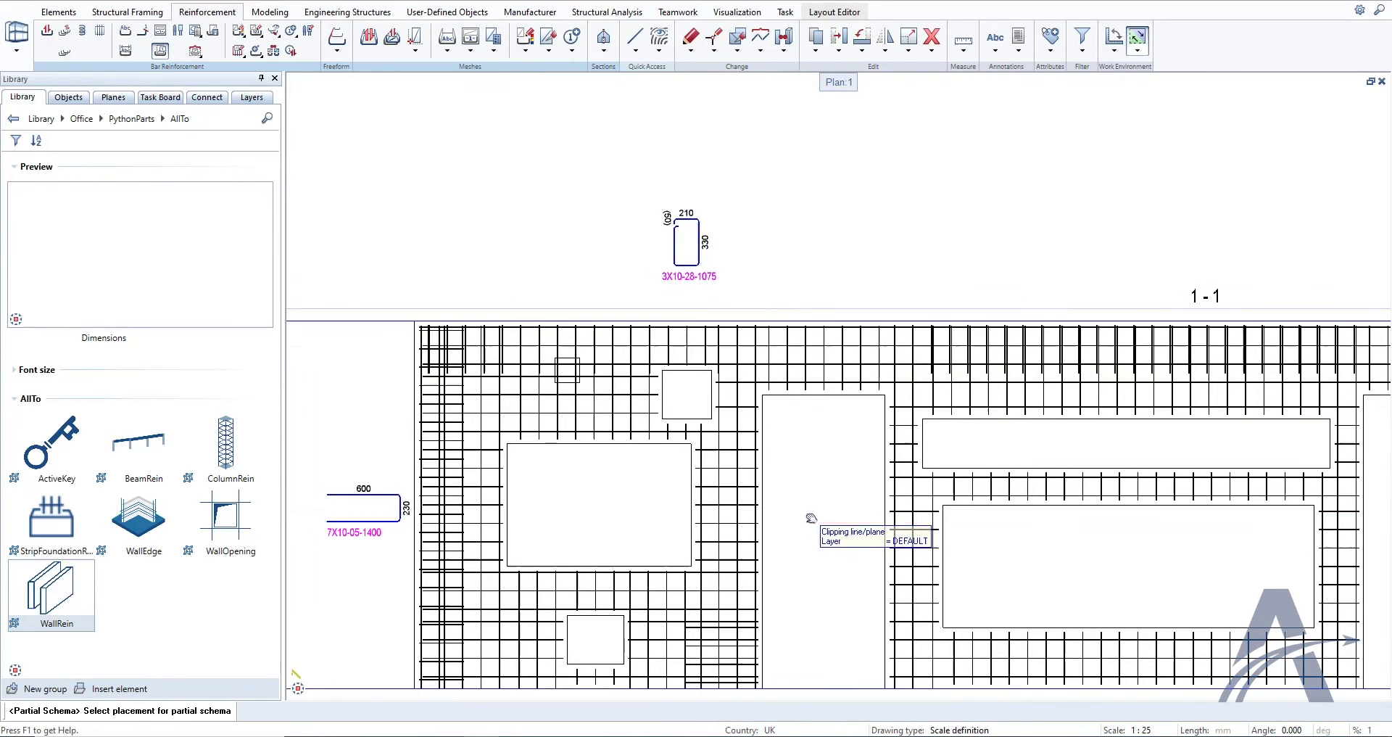
Step: Place the partial schema of the stirrup between the two wide windows inside the lower wide window opening
middle_drag(838, 529, 715, 404)
click(869, 370)
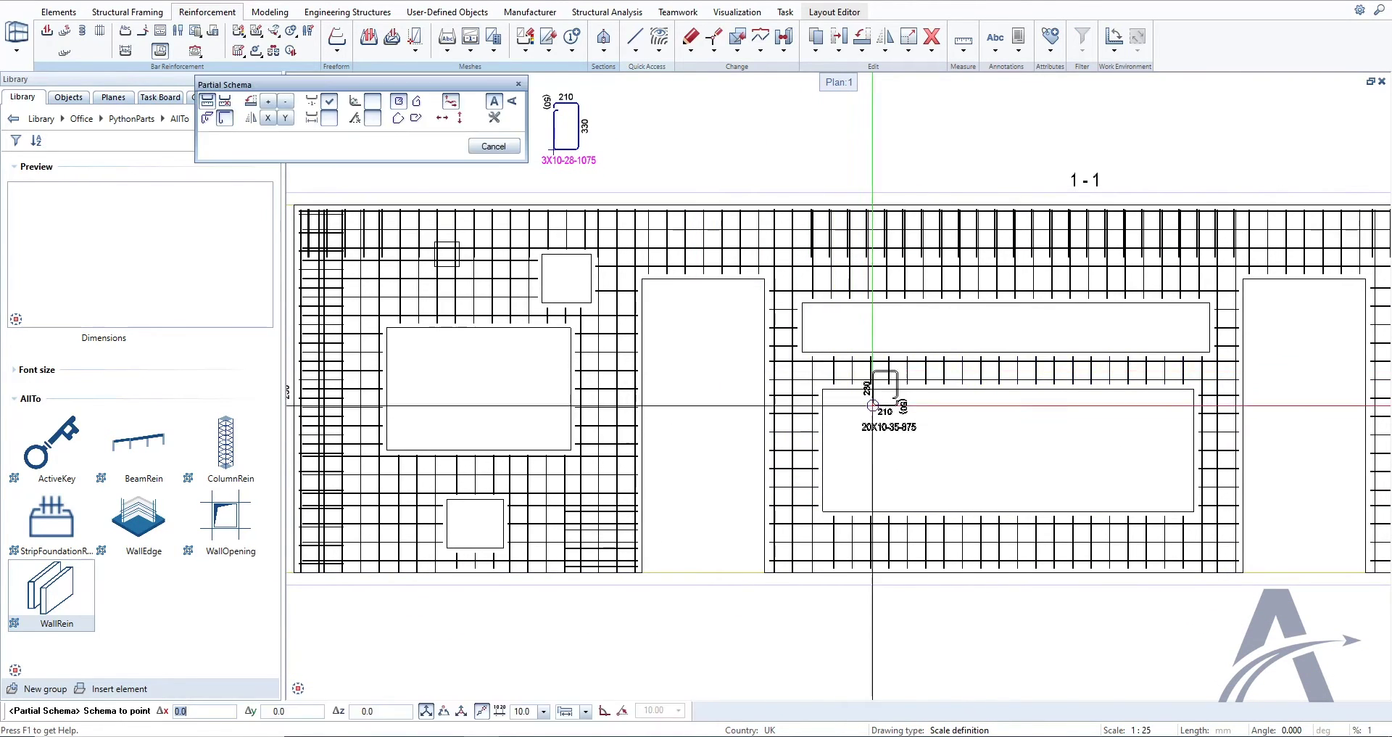
click(885, 429)
key(Escape)
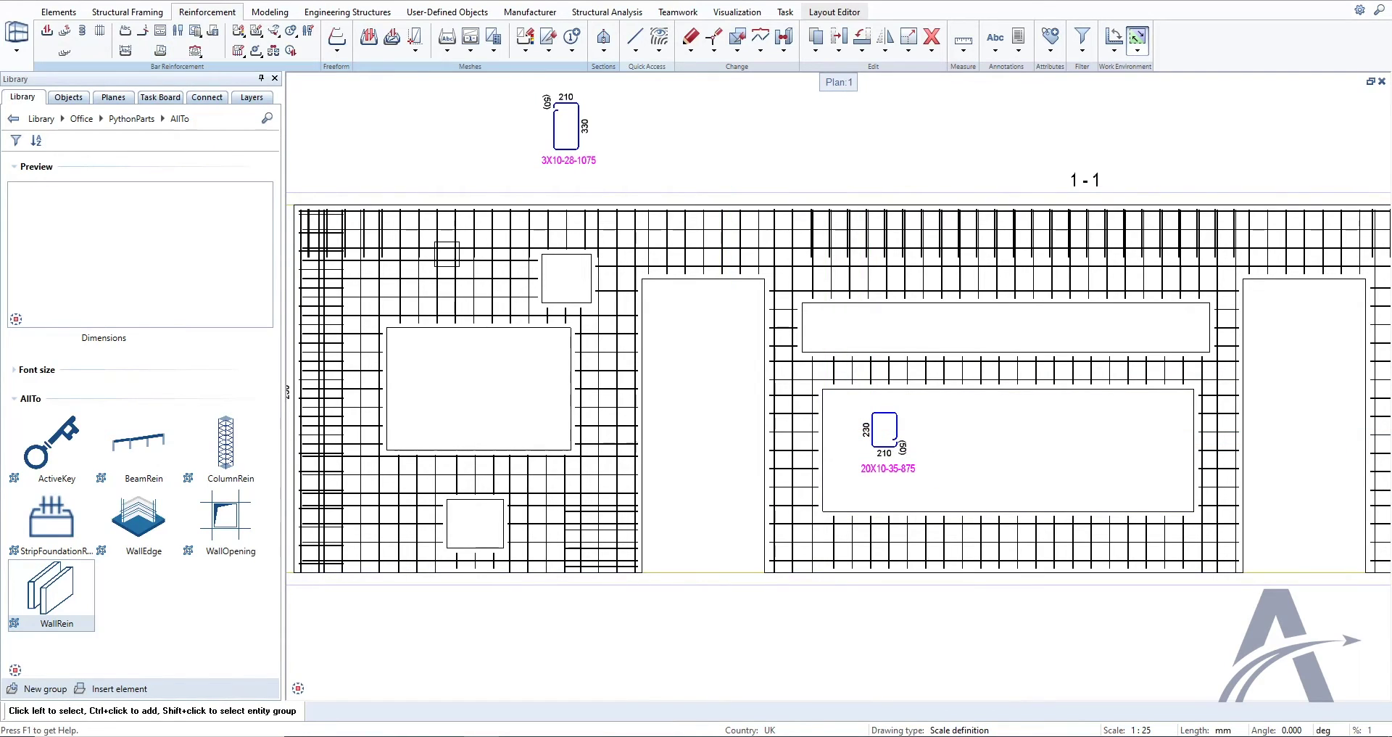
Step: Switch to the perspective view and examine the stirrups around the window and door openings in 3D
click(1370, 82)
click(819, 85)
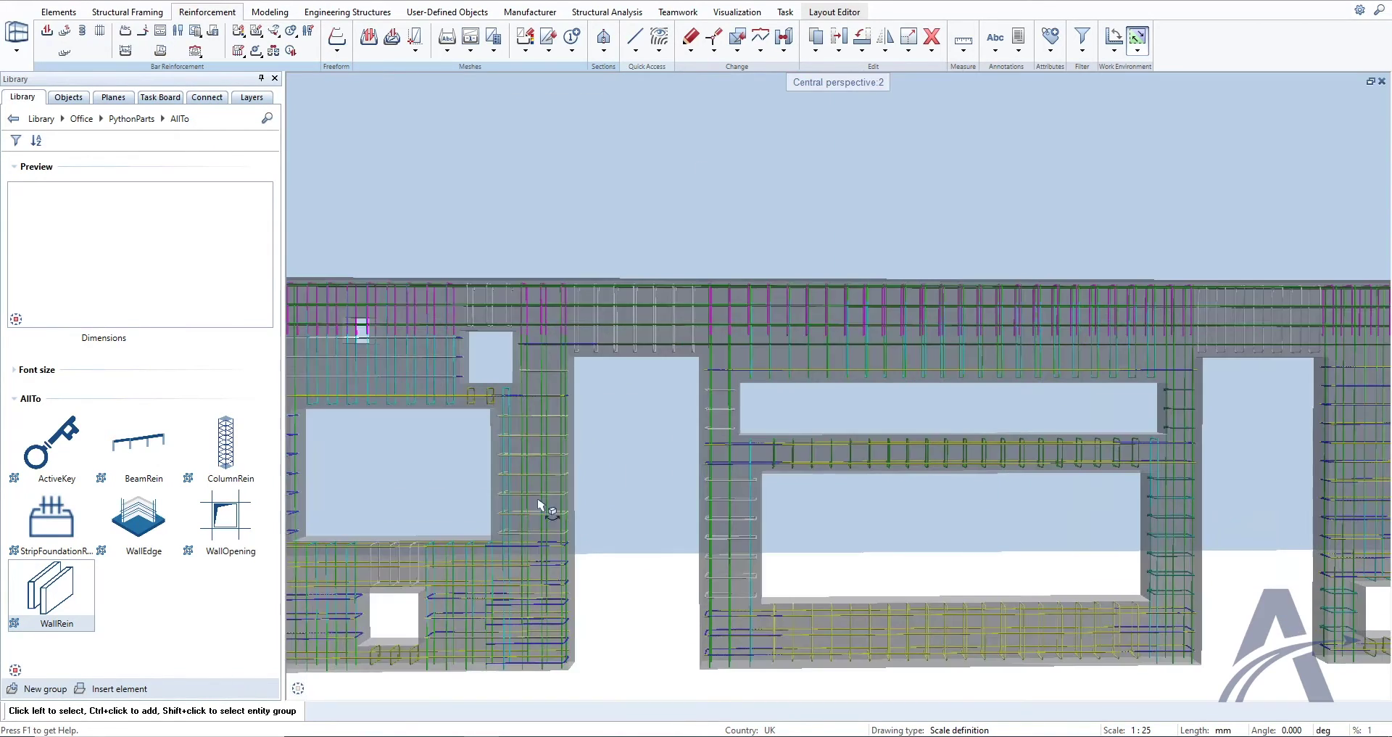
middle_drag(501, 493, 587, 543)
scroll(553, 475, up, 5)
scroll(506, 432, up, 3)
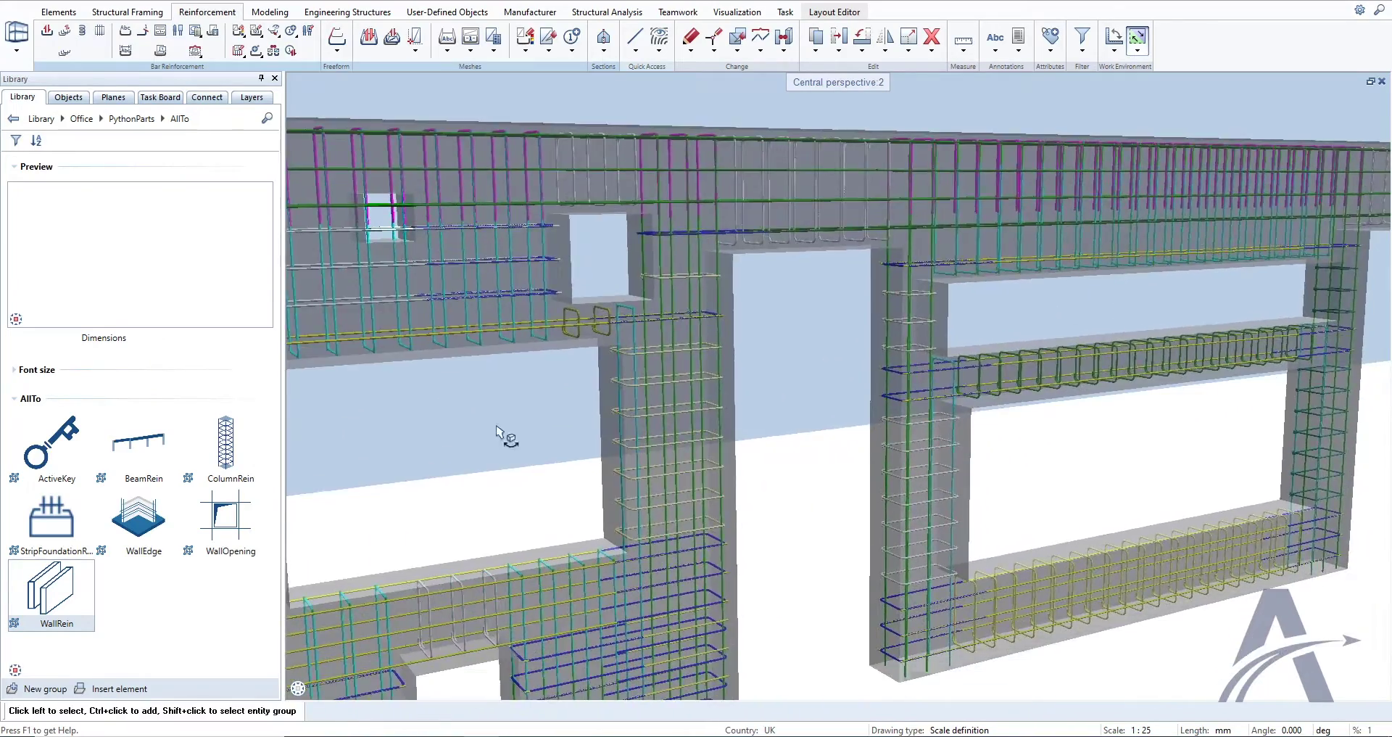
middle_drag(506, 432, 628, 377)
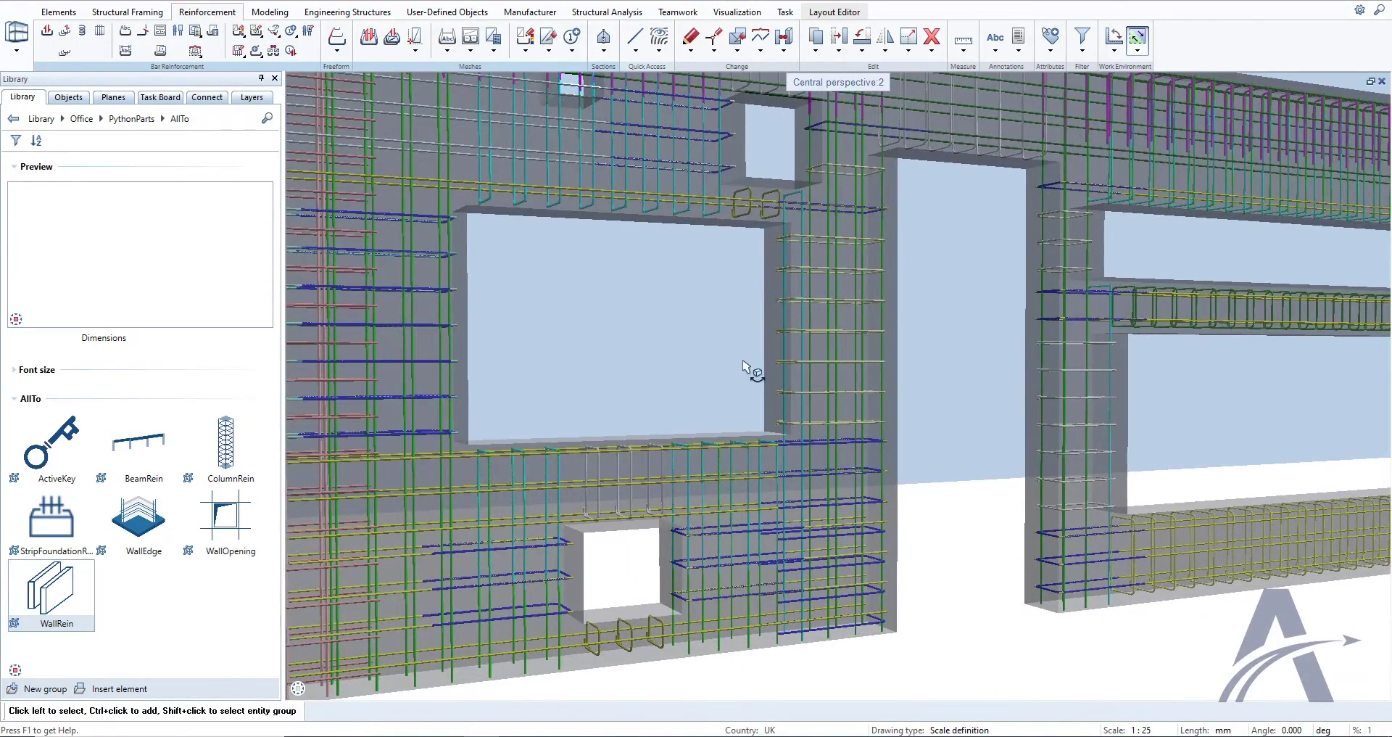
middle_drag(755, 370, 781, 435)
scroll(1084, 568, down, 3)
scroll(631, 553, down, 2)
middle_drag(630, 554, 838, 489)
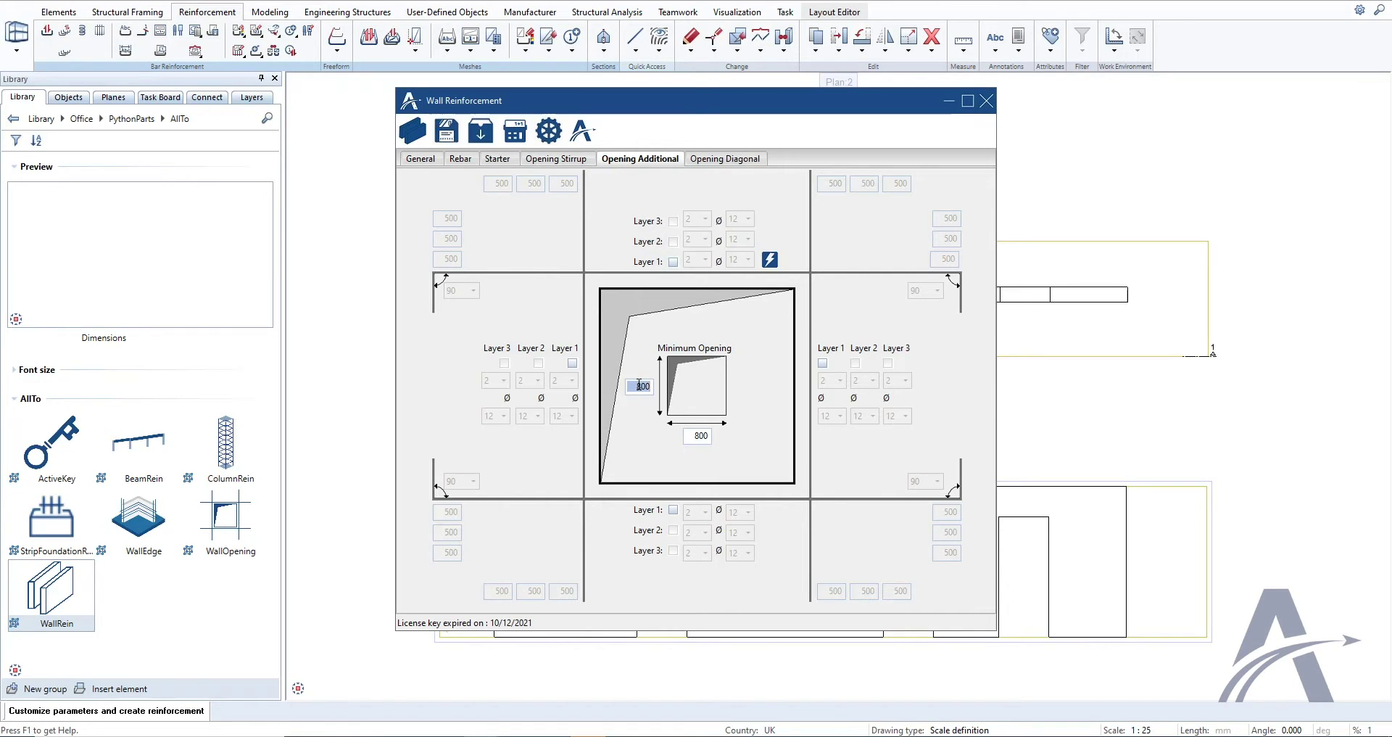
Step: Set the minimum opening for additional bars to 500 by 500 and include Layer 1 above the opening with three 10 mm bars
text(50)
text(500)
click(672, 262)
click(707, 261)
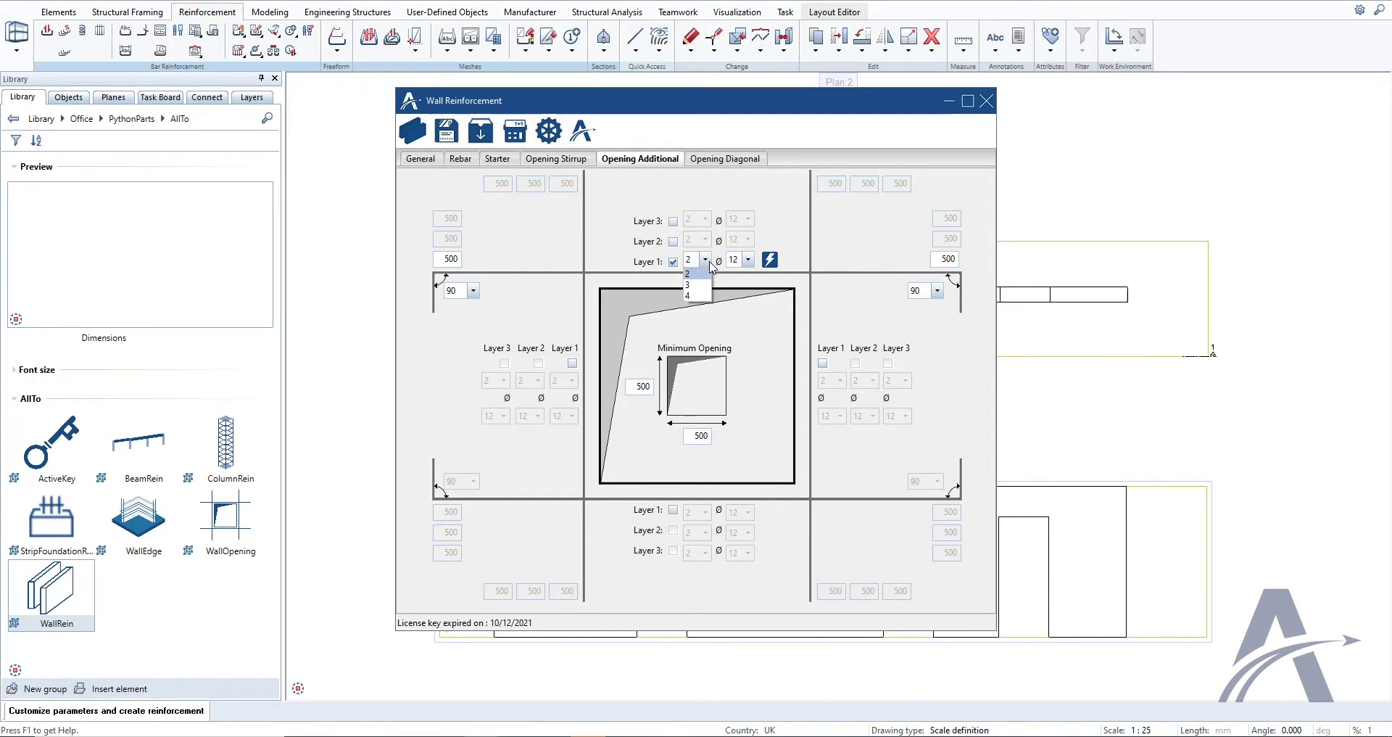
click(693, 284)
click(747, 260)
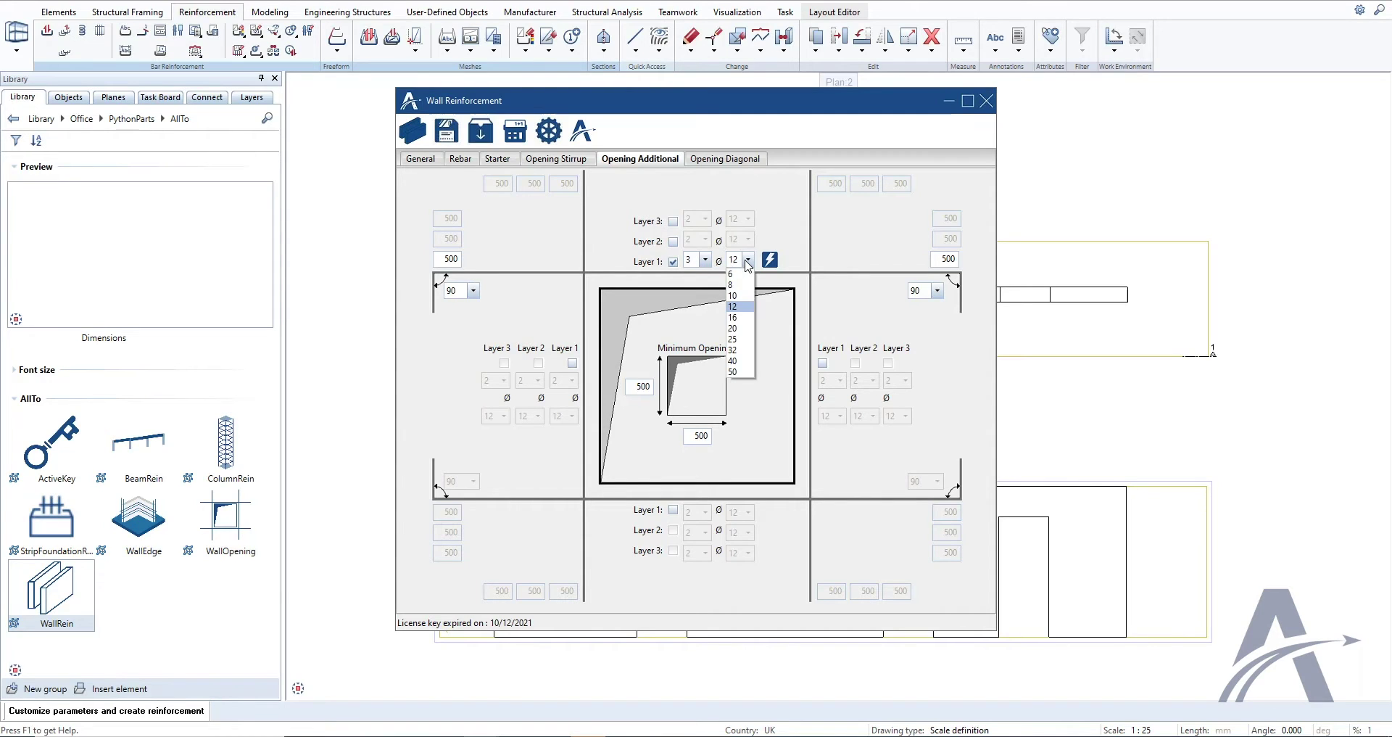
click(740, 296)
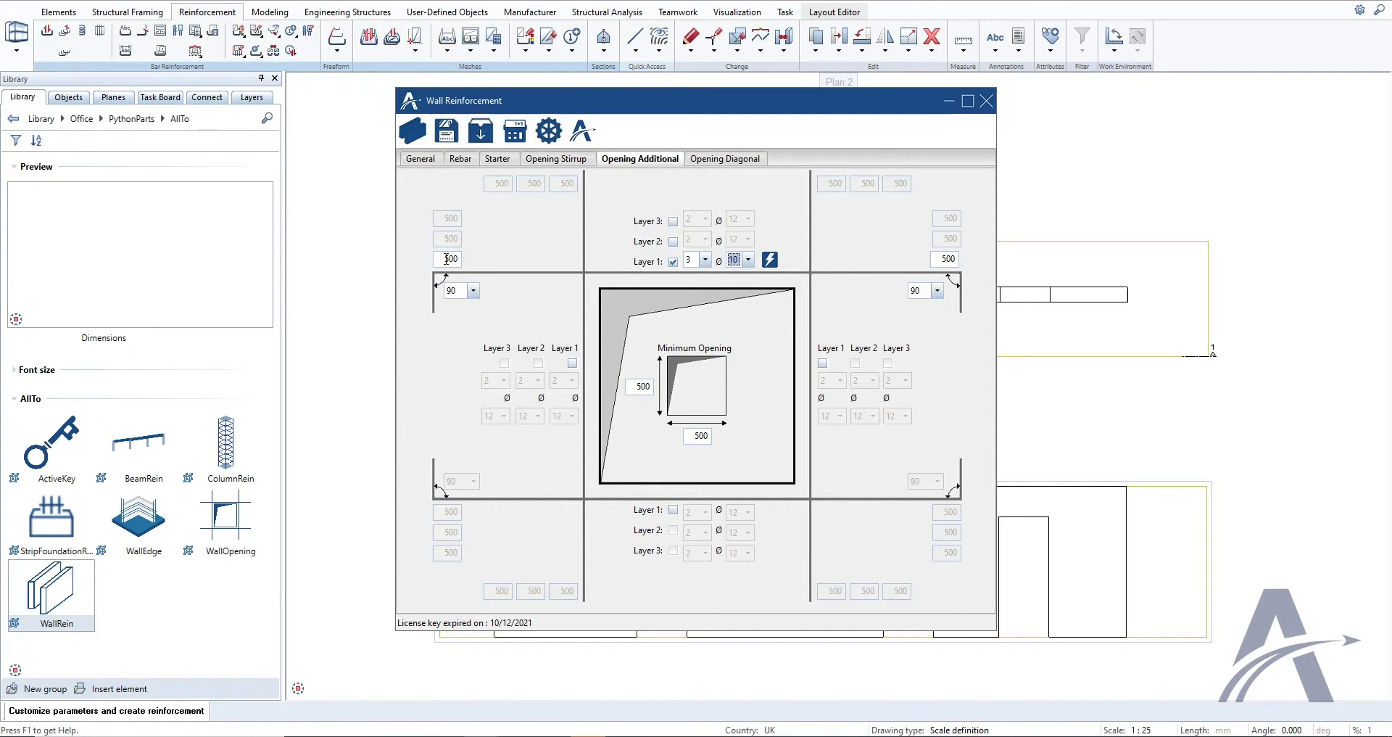
Step: Set both end lengths of the upper Layer 1 bars to 800 and copy the data to the other three sides
text(8)
double_click(943, 259)
text(8)
click(770, 259)
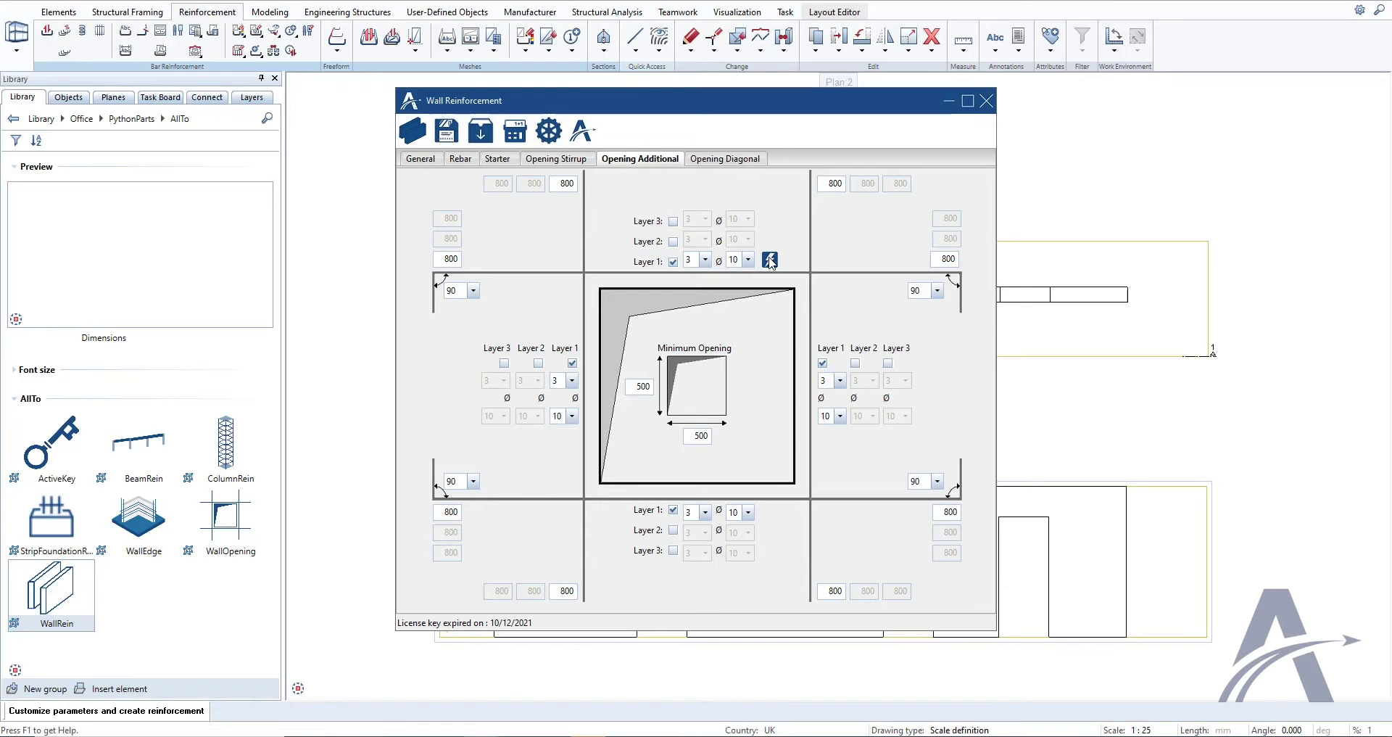
Step: Include additional bar Layers 2 and 3 on all four sides of the opening and generate the wall reinforcement
click(673, 242)
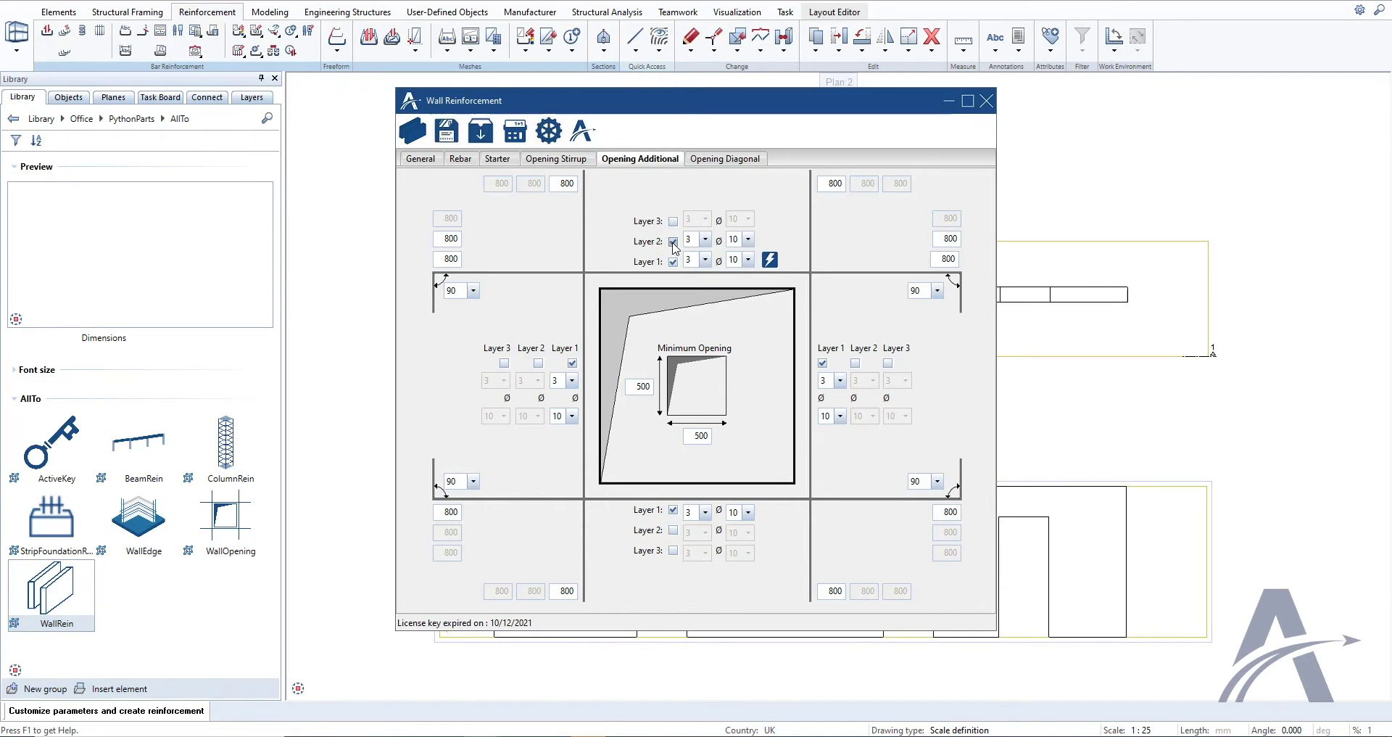
click(673, 222)
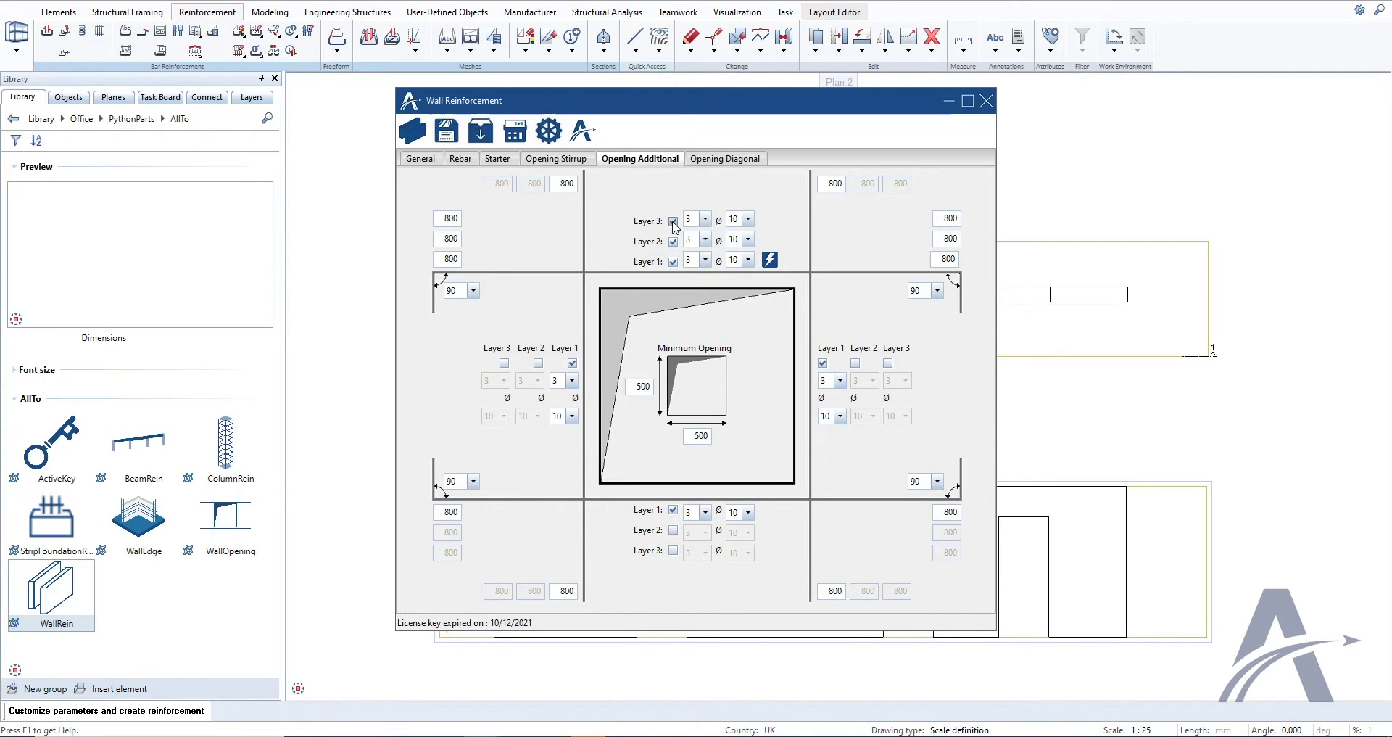
click(770, 260)
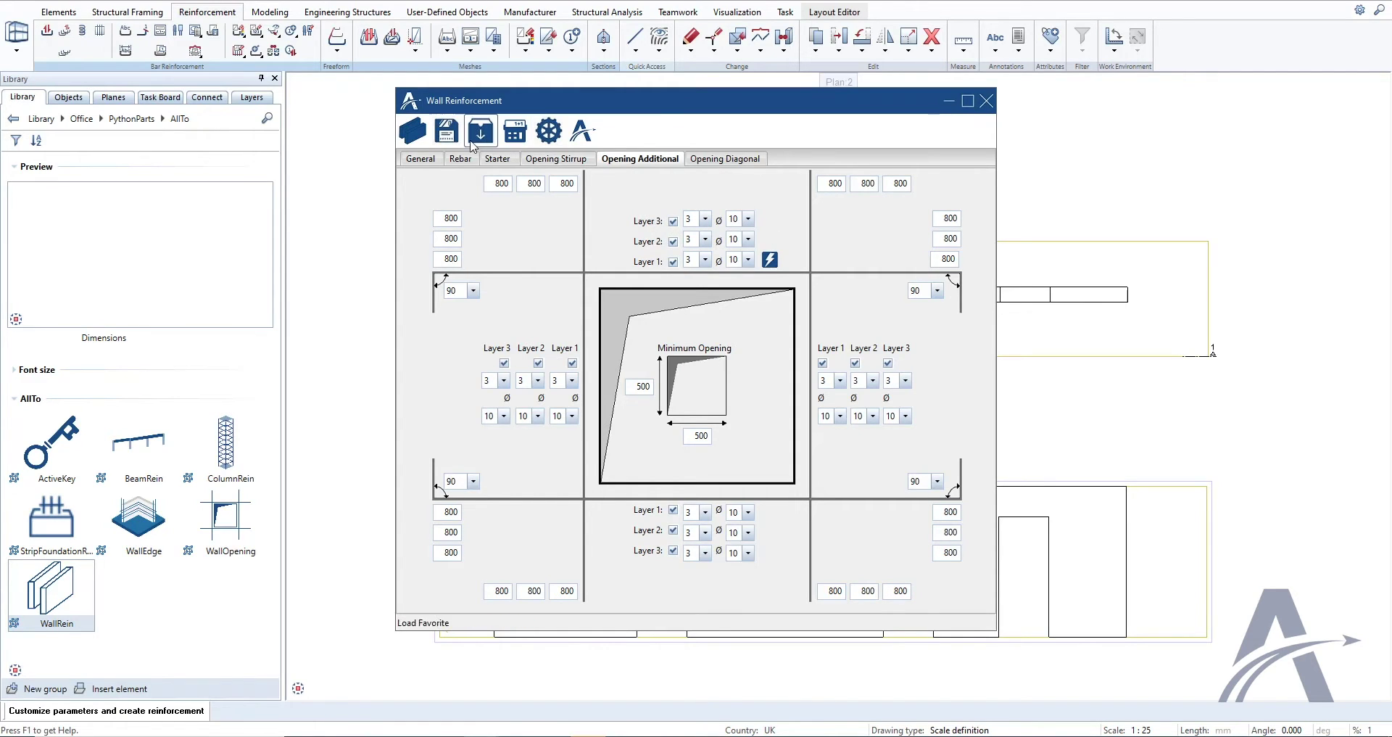
click(413, 132)
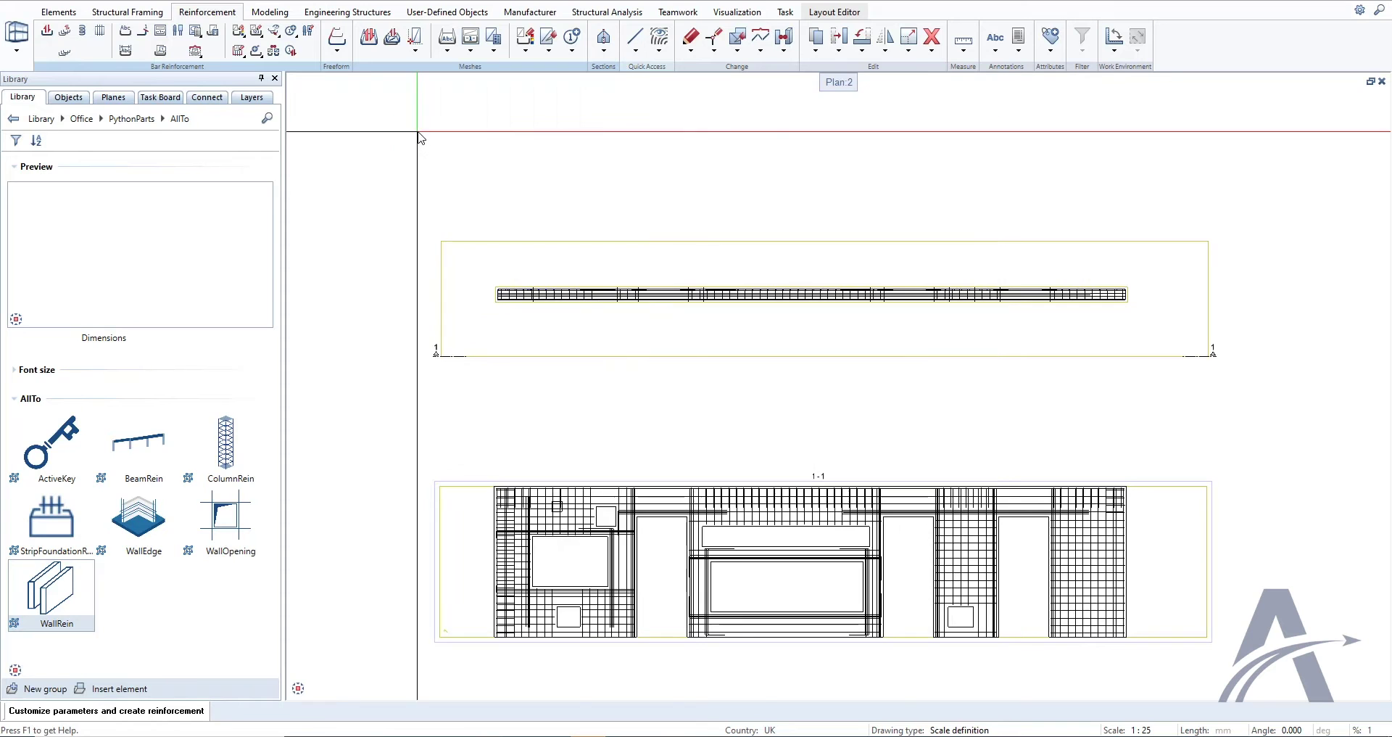
Step: Examine the additional bars around the window and door openings in section 1-1
scroll(528, 583, up, 2)
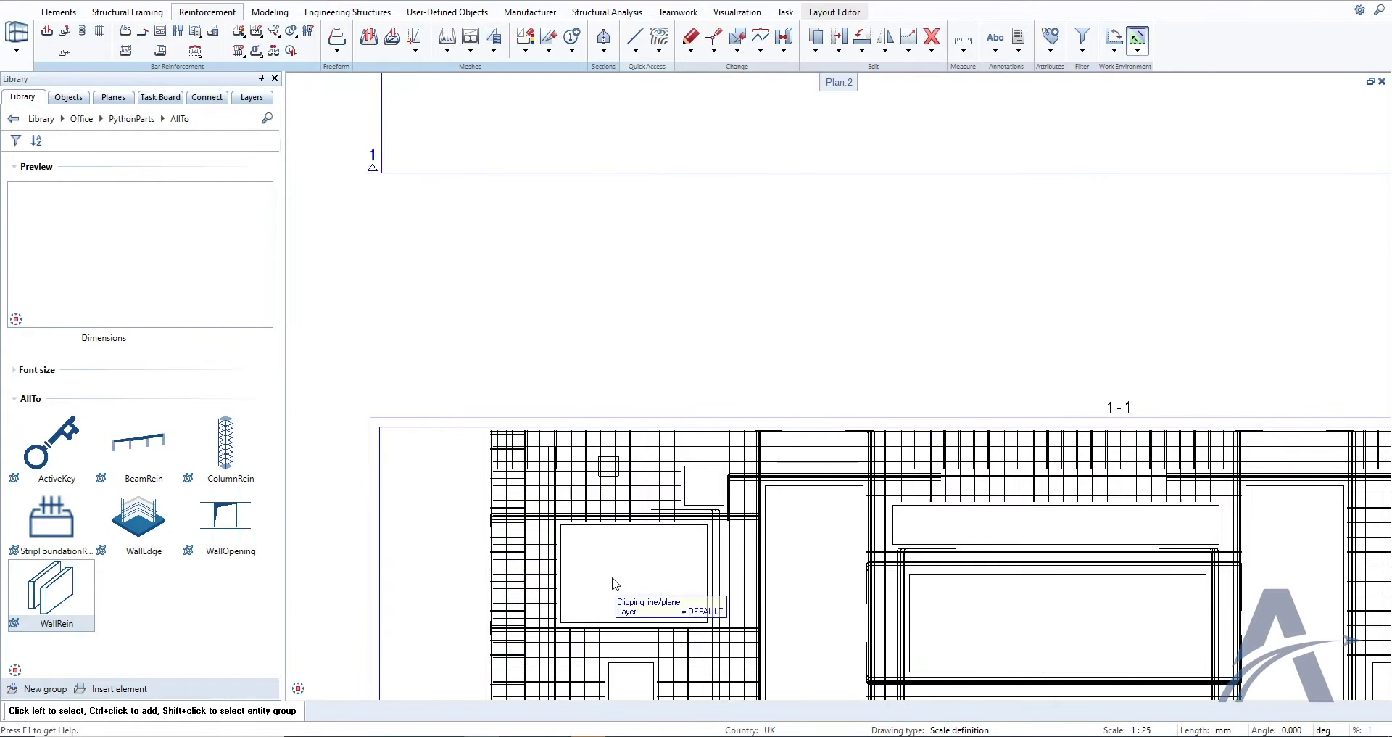
scroll(613, 580, up, 2)
scroll(718, 457, up, 3)
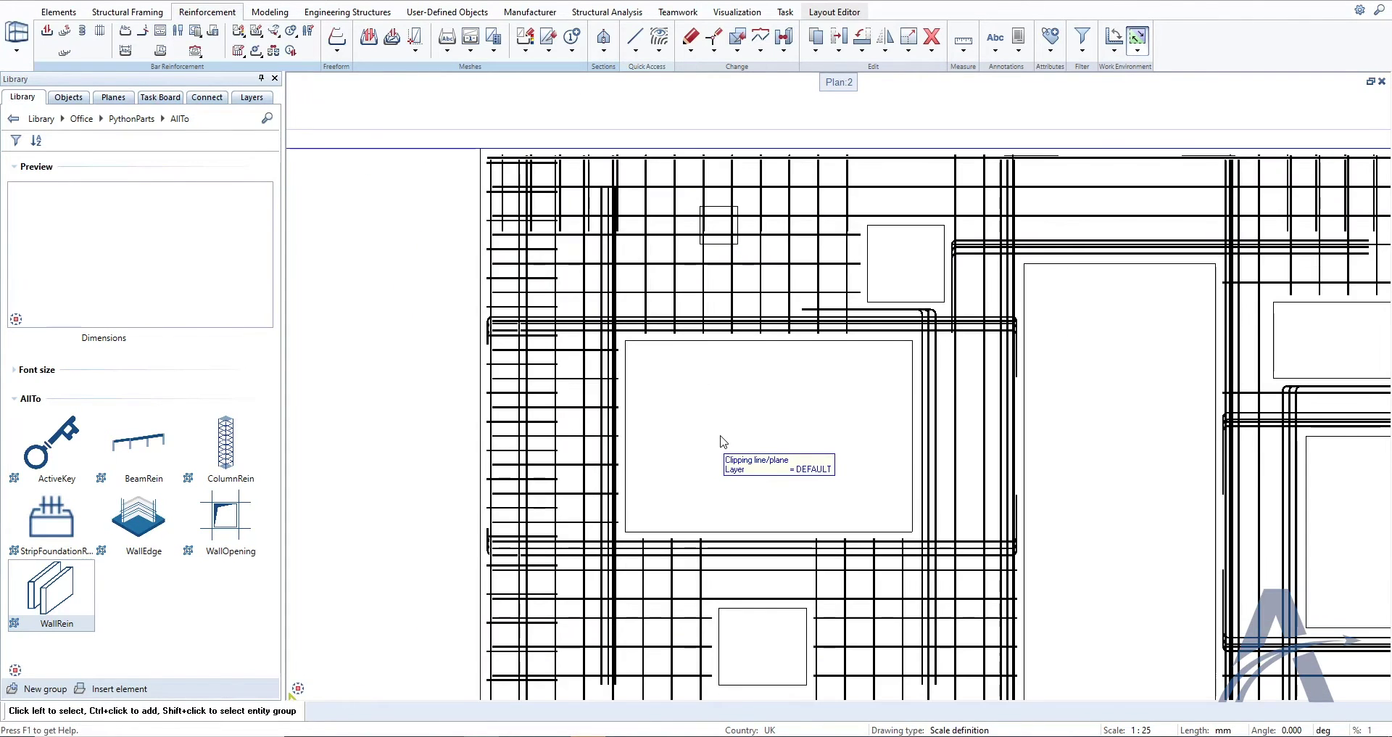
mouse_move(770, 440)
middle_down()
mouse_move(772, 380)
mouse_move(554, 459)
middle_up()
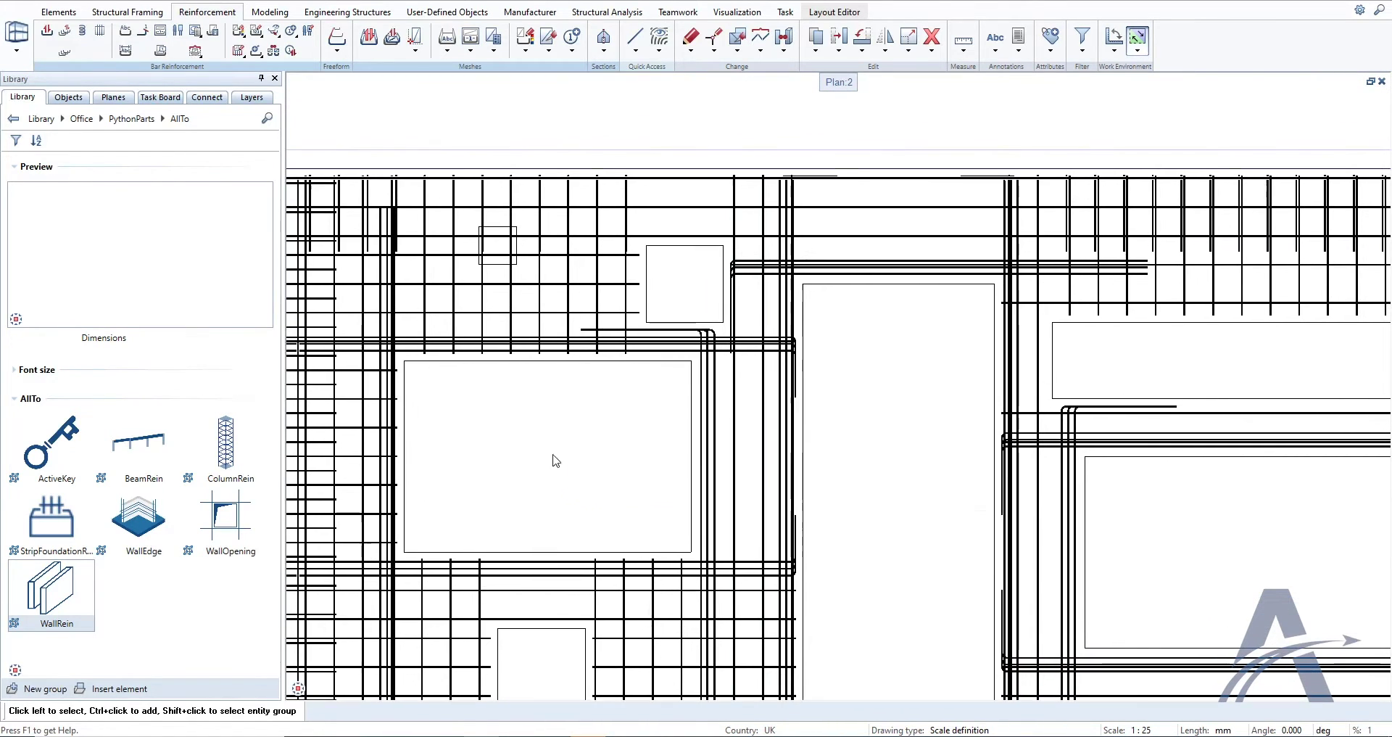
middle_drag(1165, 540, 786, 481)
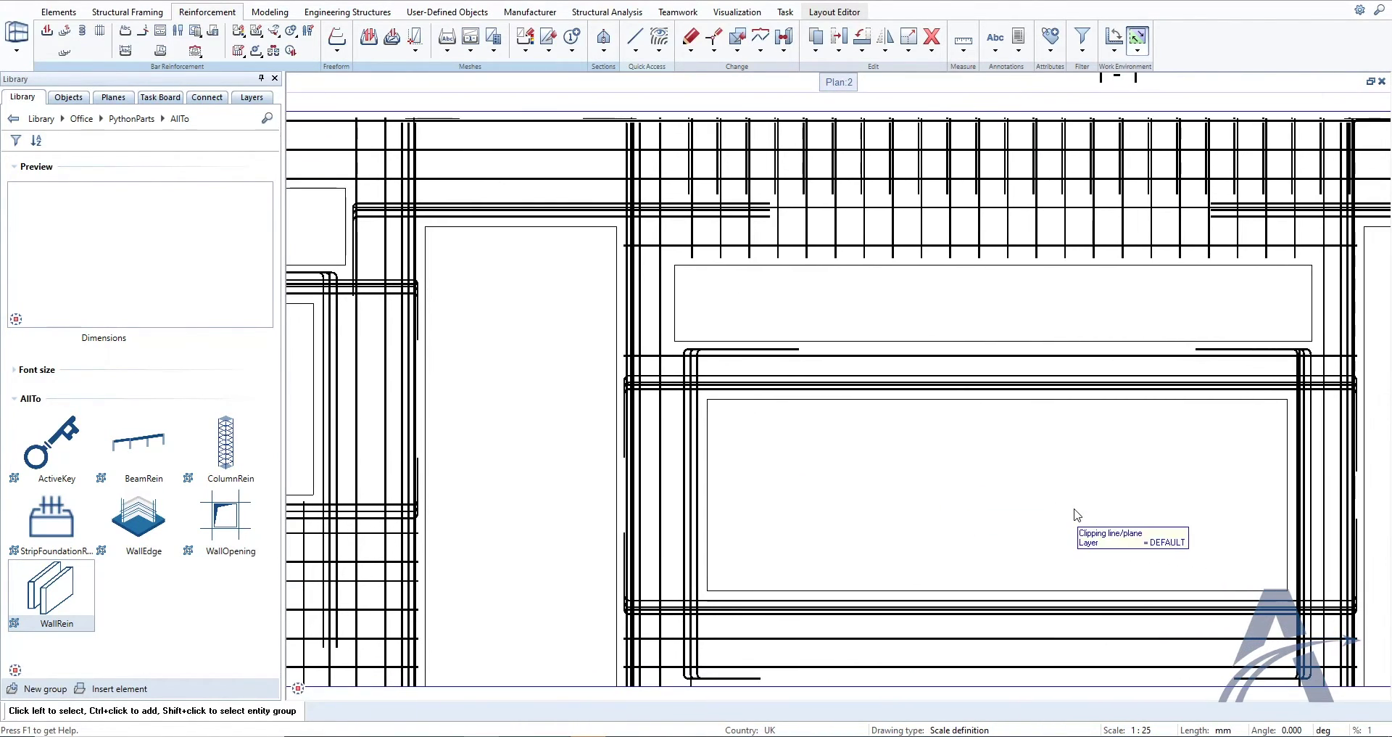
middle_drag(1074, 512, 988, 482)
scroll(920, 475, down, 4)
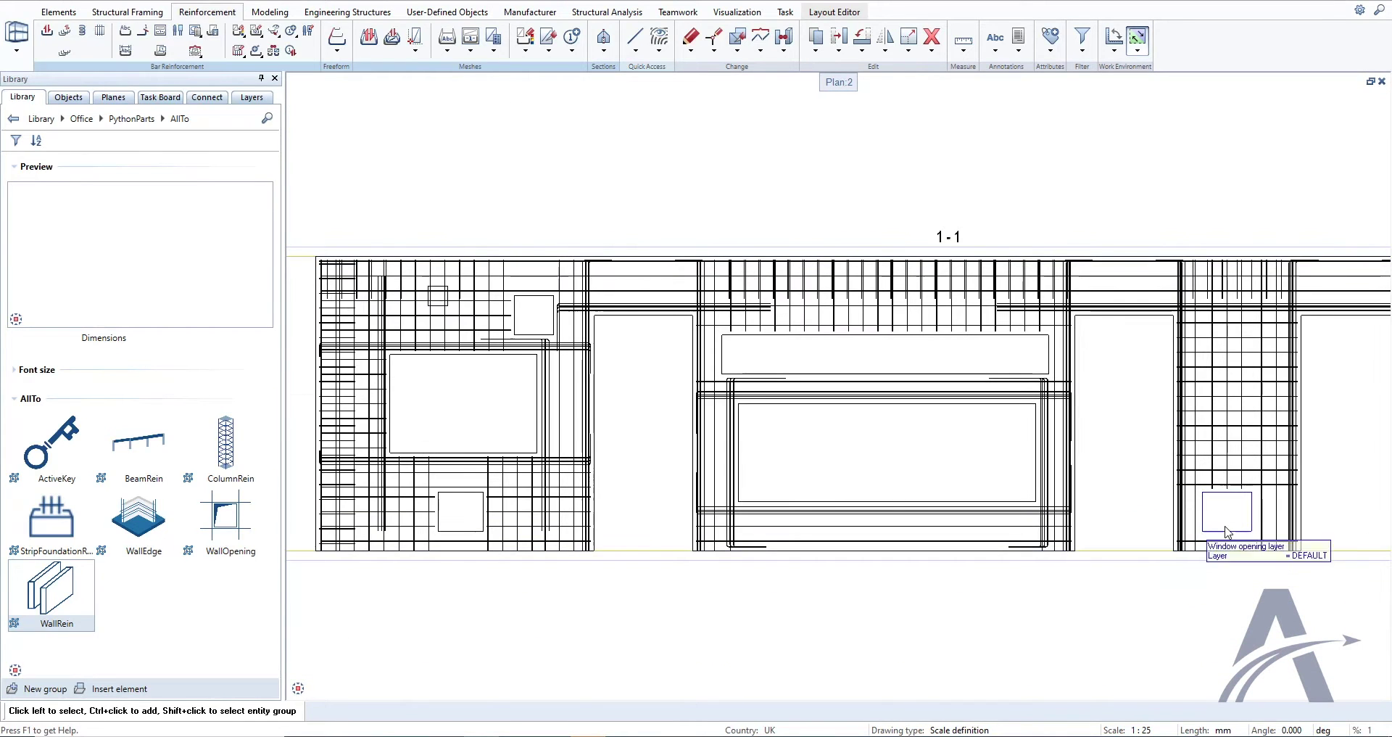
Step: Check the opening dimensions of the small window between the last two doors and the small upper window beside the first door
click(1229, 534)
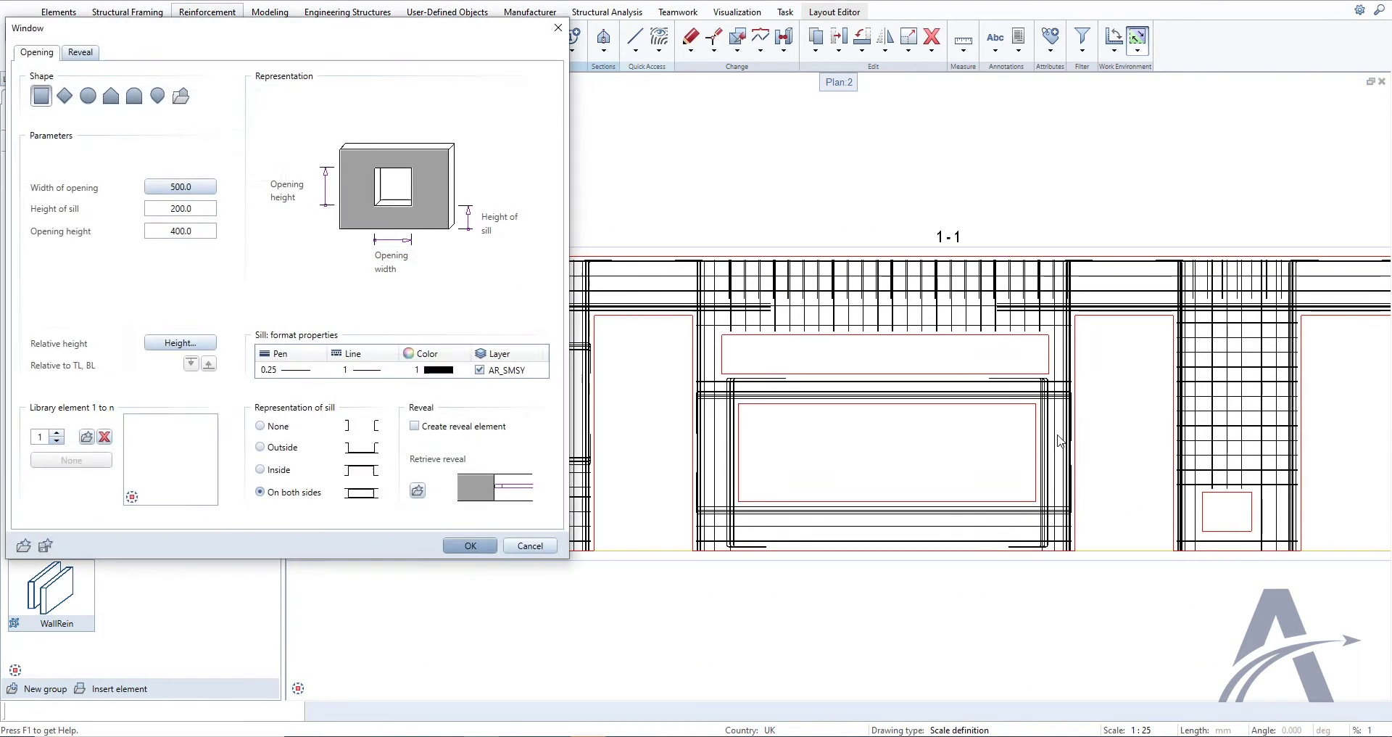
click(524, 549)
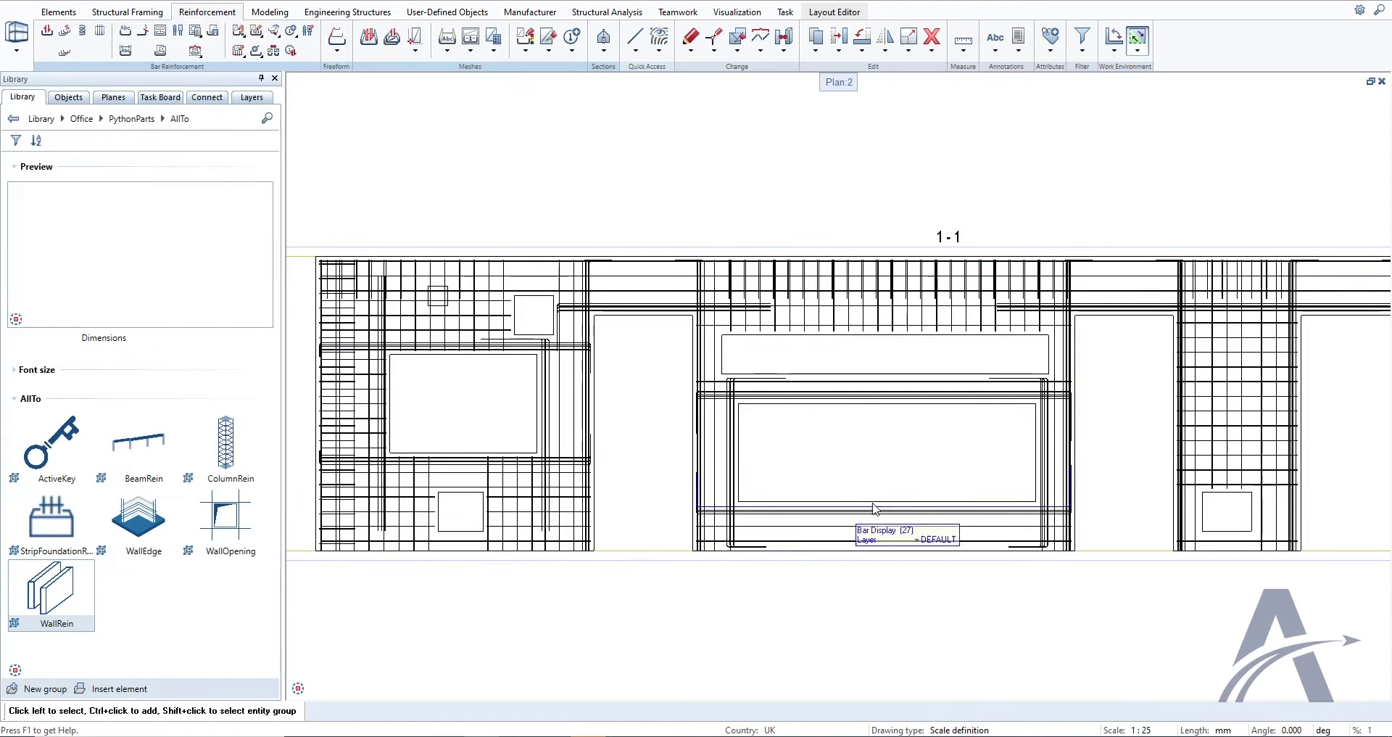
click(521, 324)
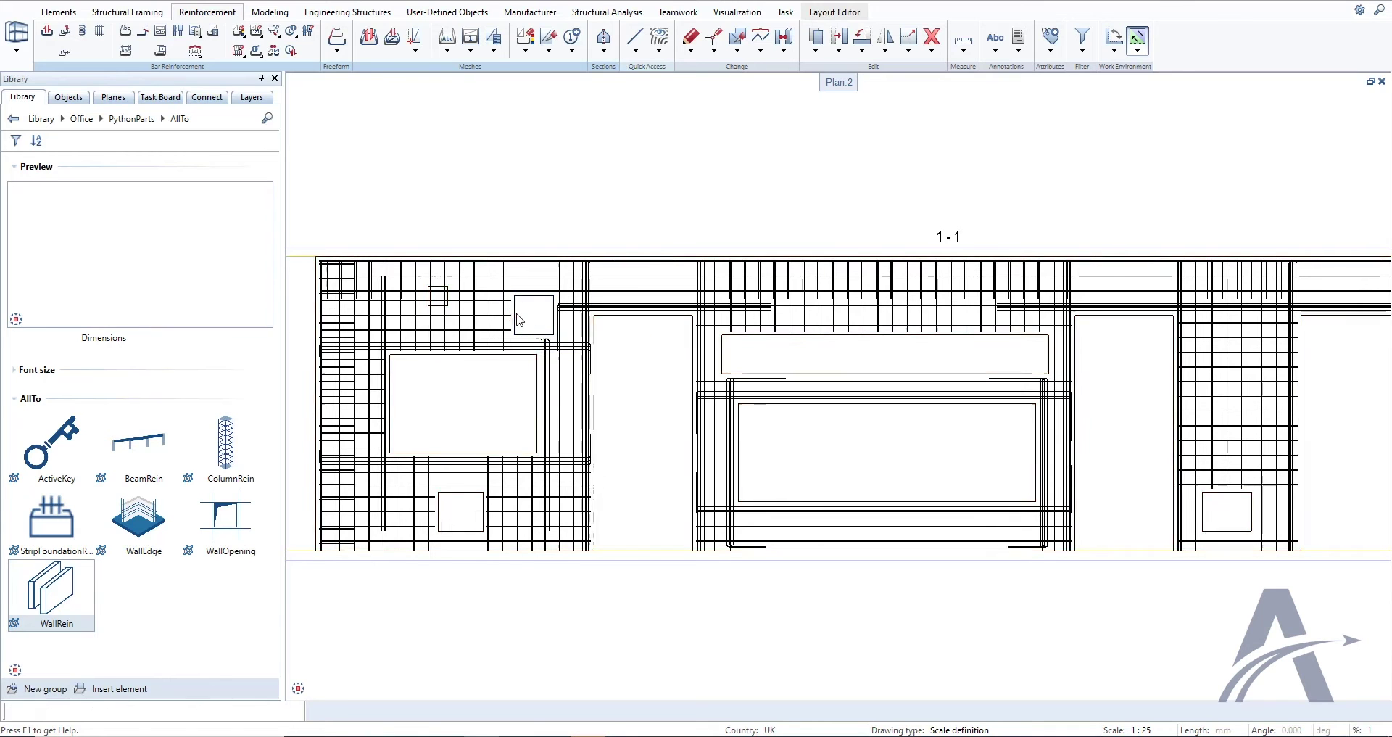
double_click(520, 320)
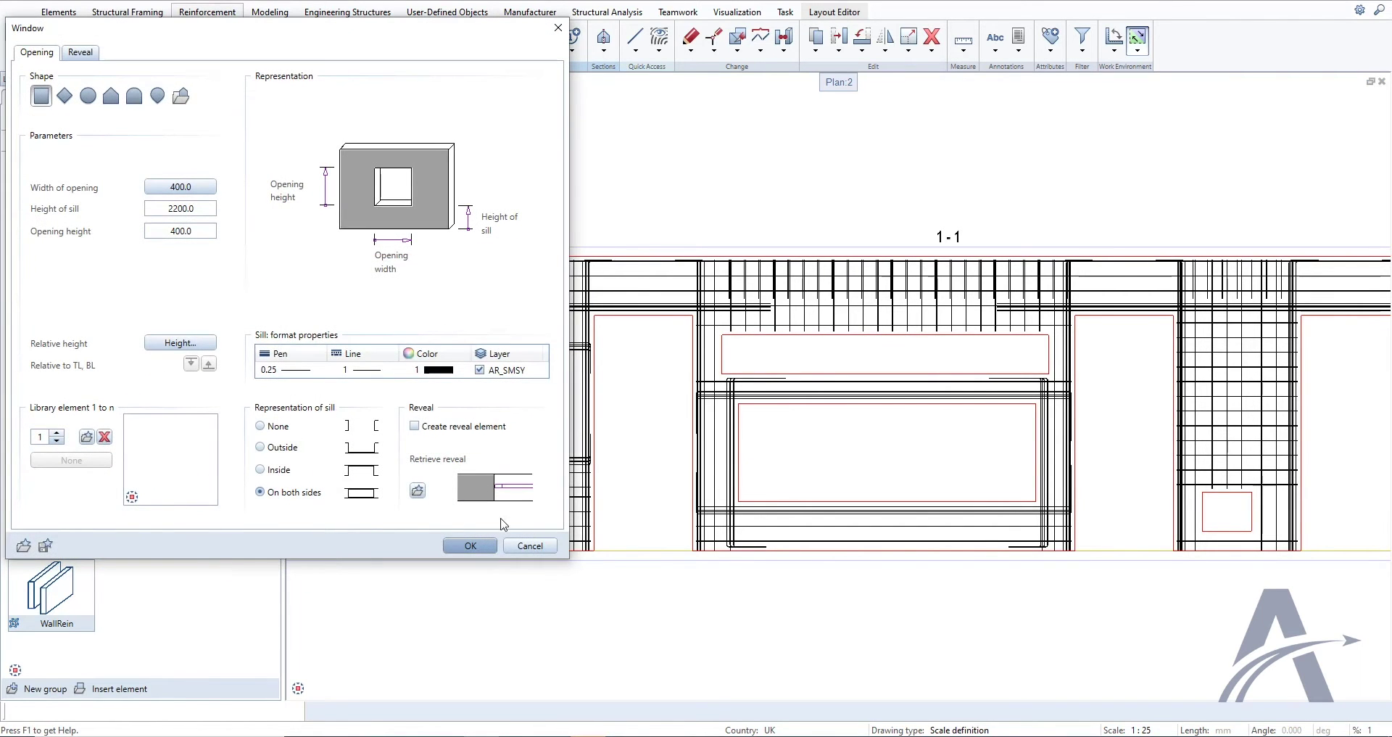
click(530, 545)
Step: Switch to the perspective view and examine the layered additional bars around the windows and doors in 3D
click(1370, 82)
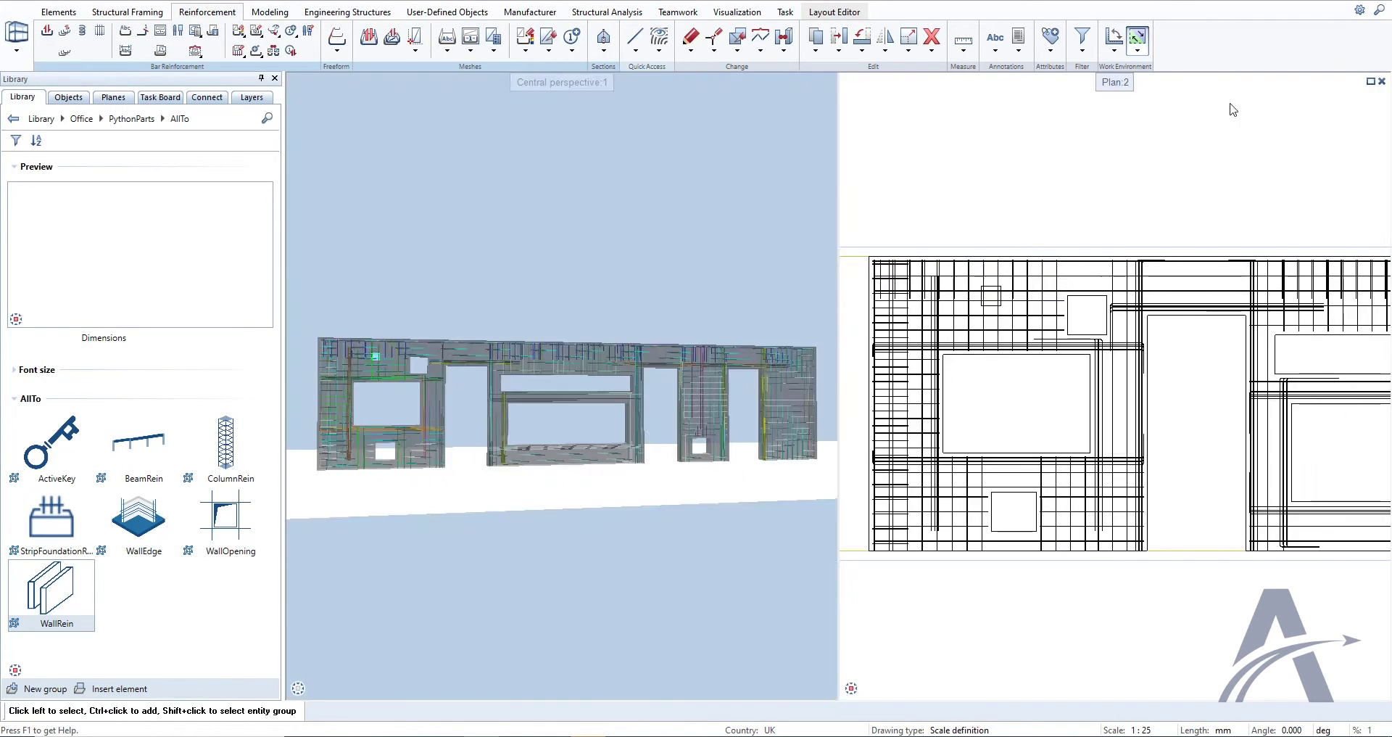
click(824, 81)
scroll(533, 424, up, 5)
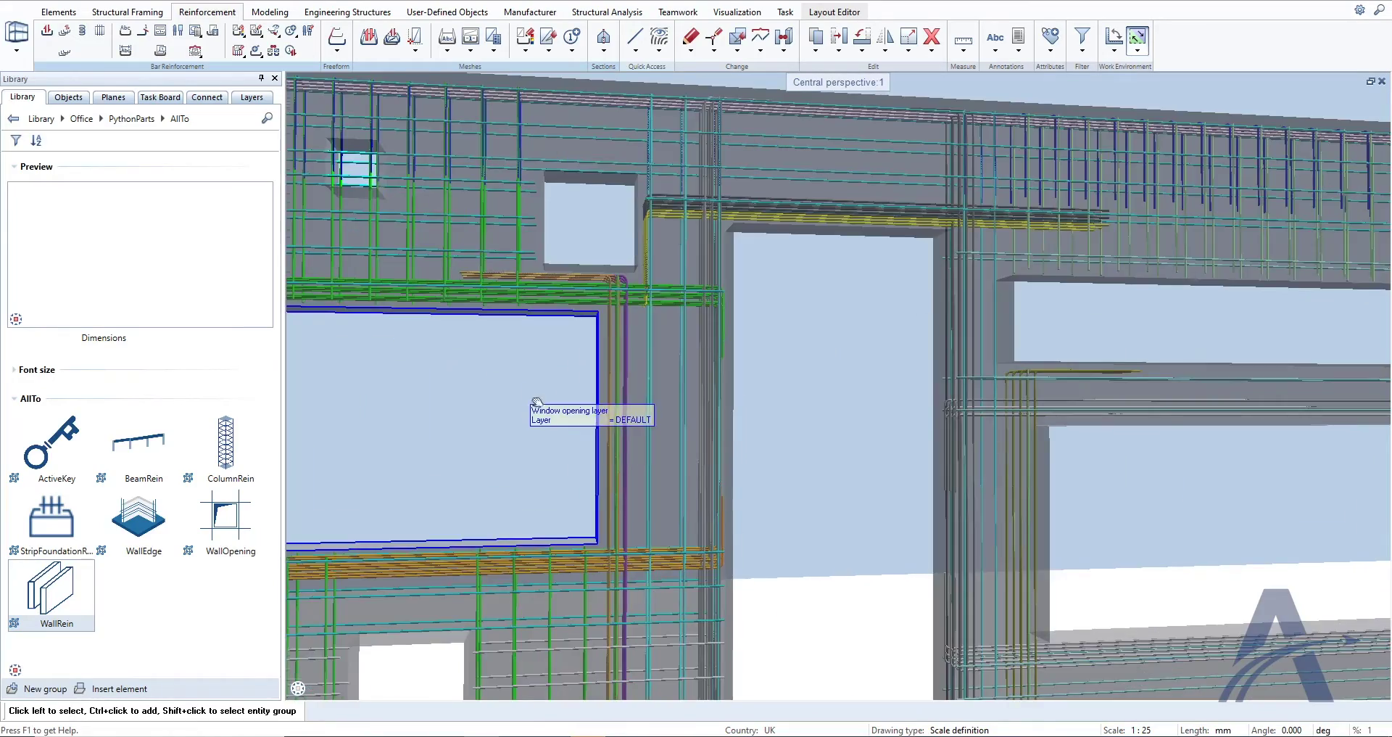
scroll(536, 403, down, 5)
scroll(522, 519, up, 3)
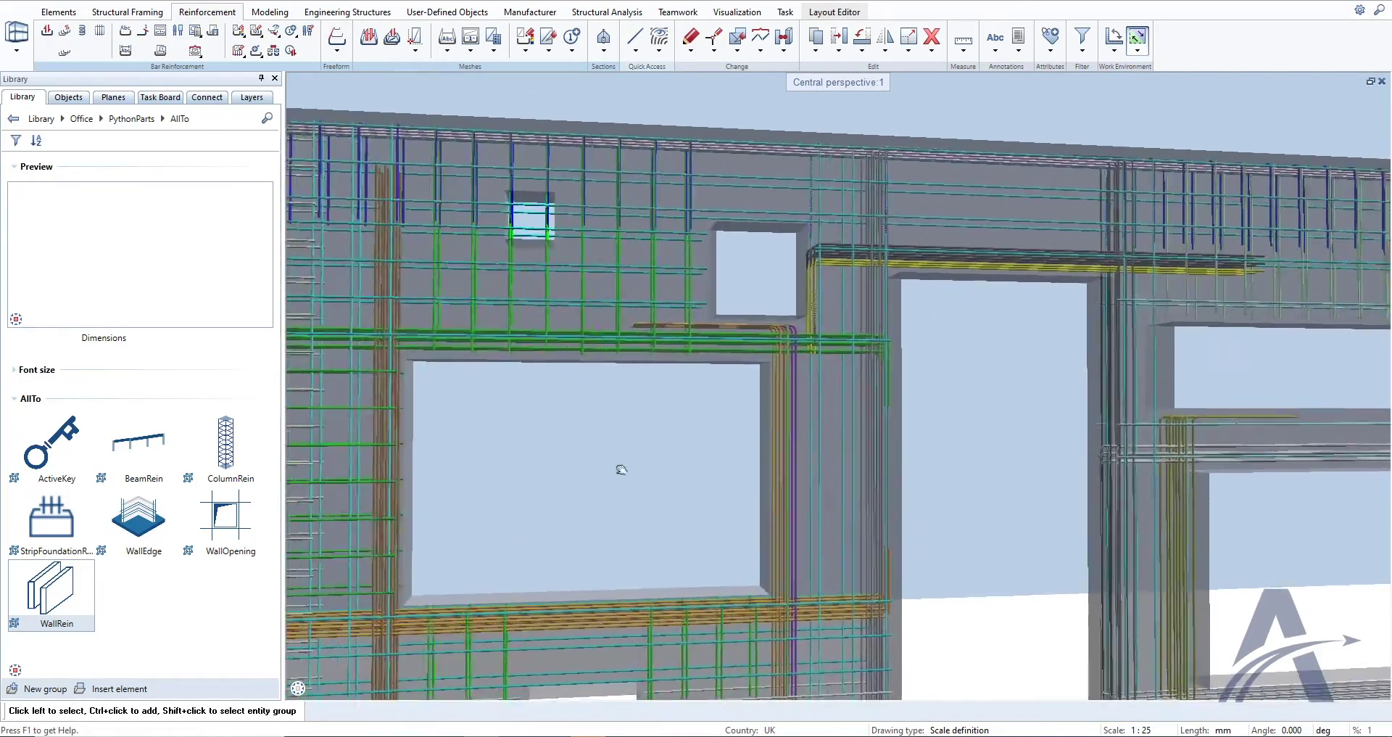
scroll(729, 461, down, 2)
scroll(855, 435, up, 4)
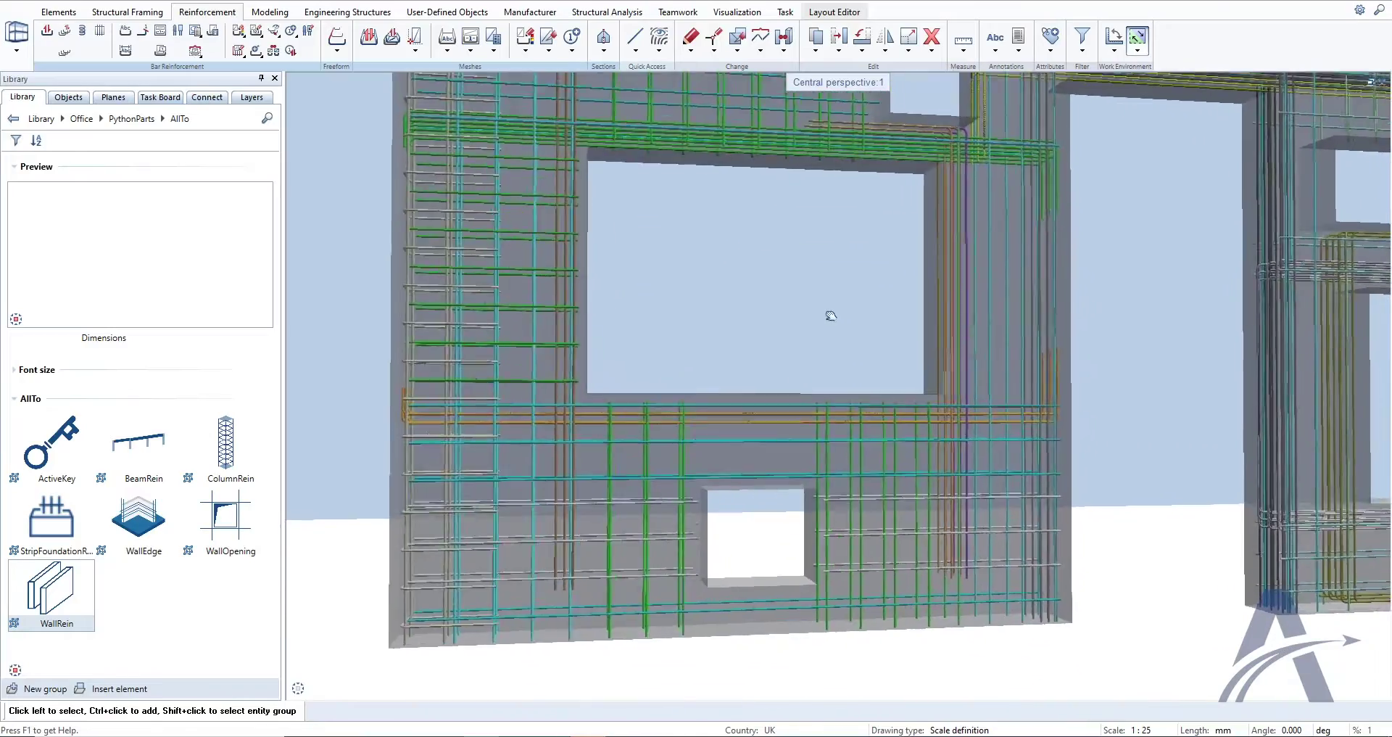
middle_drag(831, 315, 544, 360)
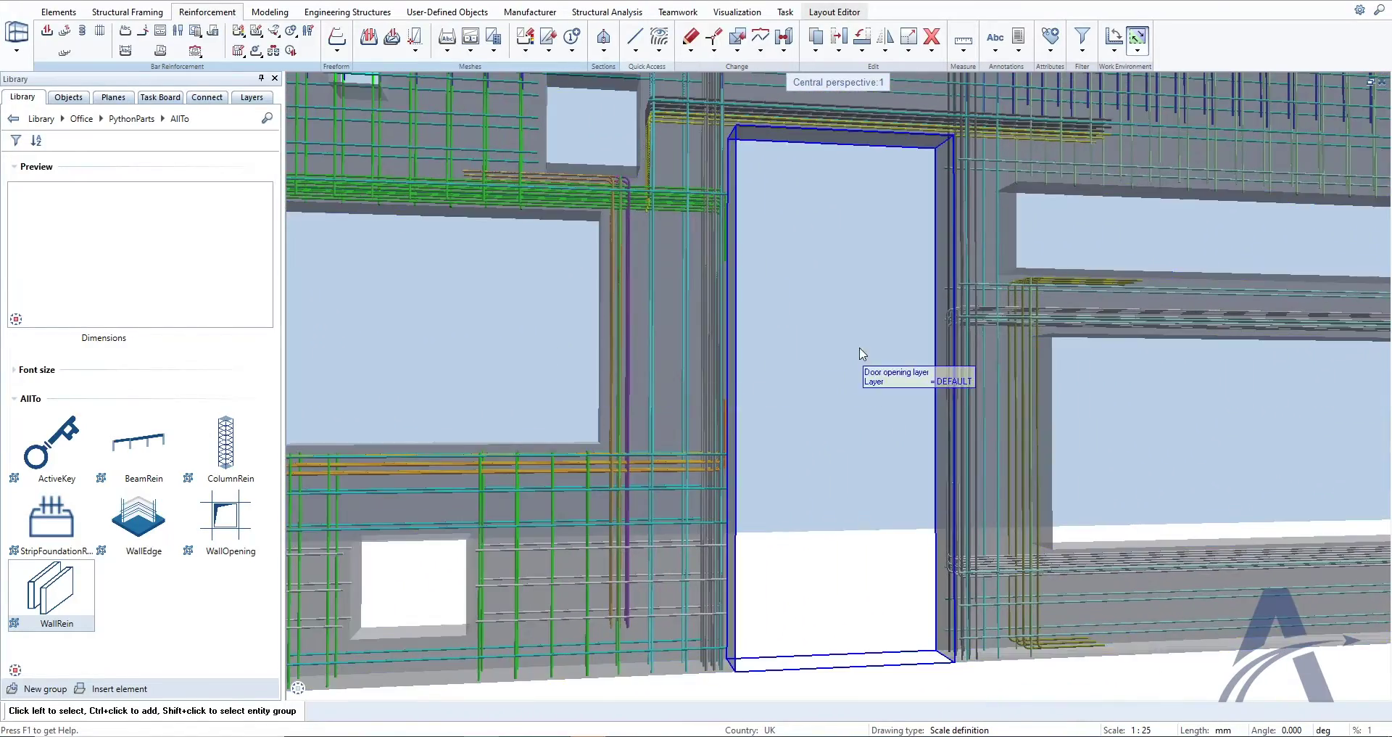
middle_drag(861, 353, 830, 475)
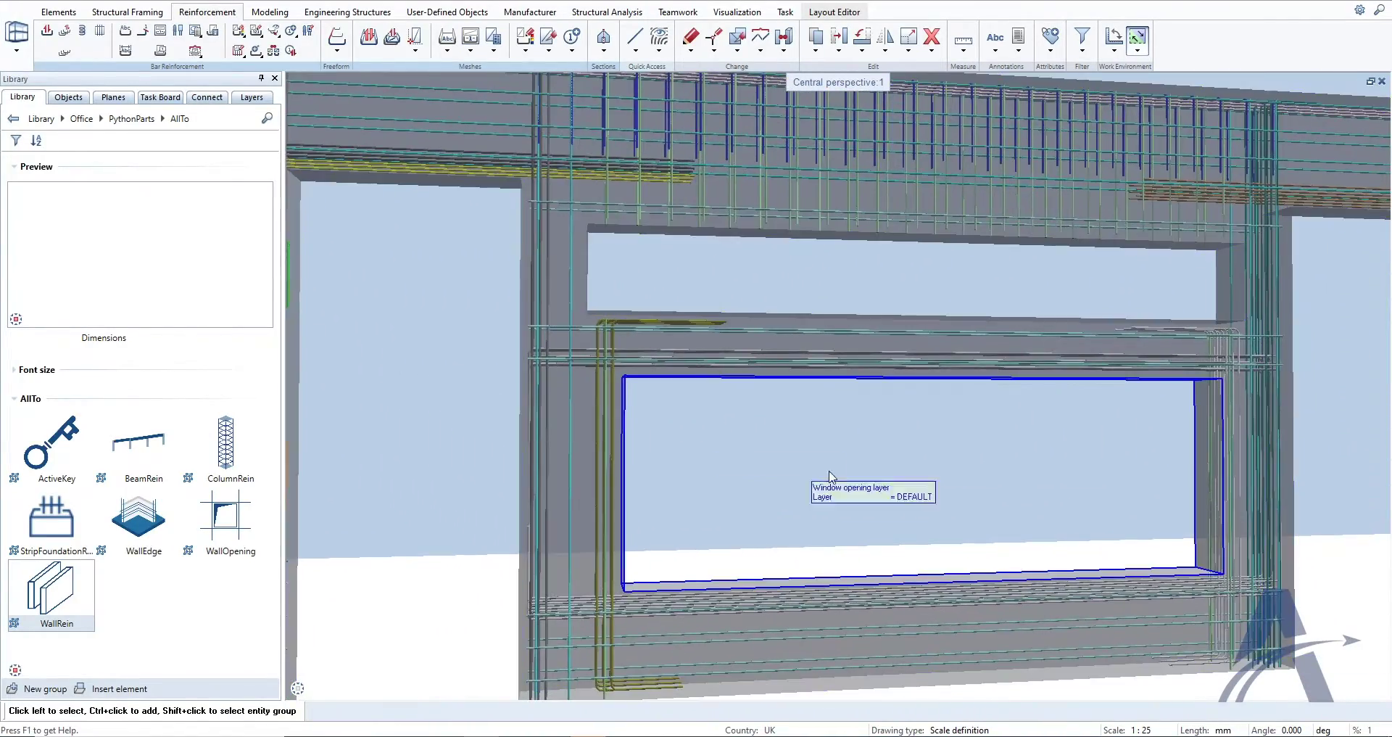
middle_drag(933, 491, 540, 489)
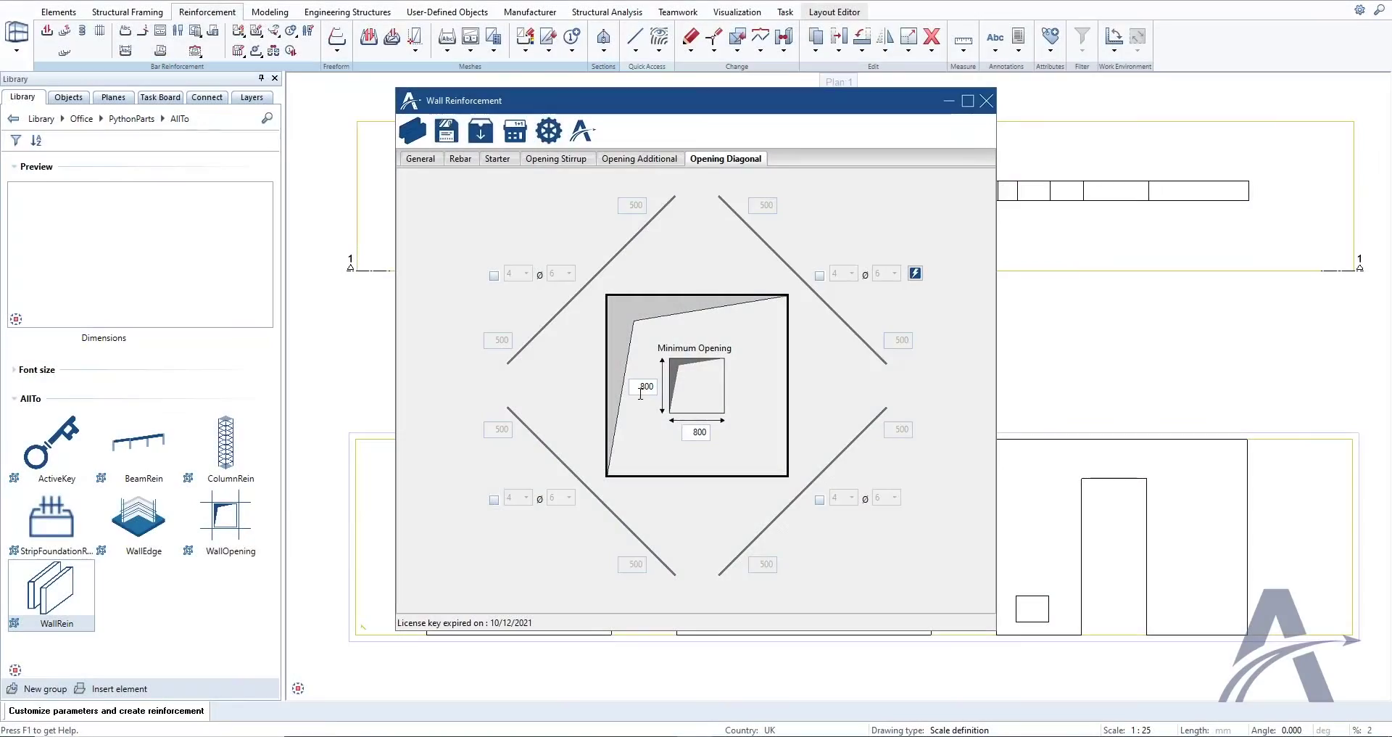
Step: Set the minimum opening size for diagonal bars to 500 by 500
click(642, 386)
text(500)
double_click(694, 430)
text(150)
Step: Enable the diagonal bars at the opening's upper-right corner with 2 bars of diameter 10
click(819, 276)
click(852, 273)
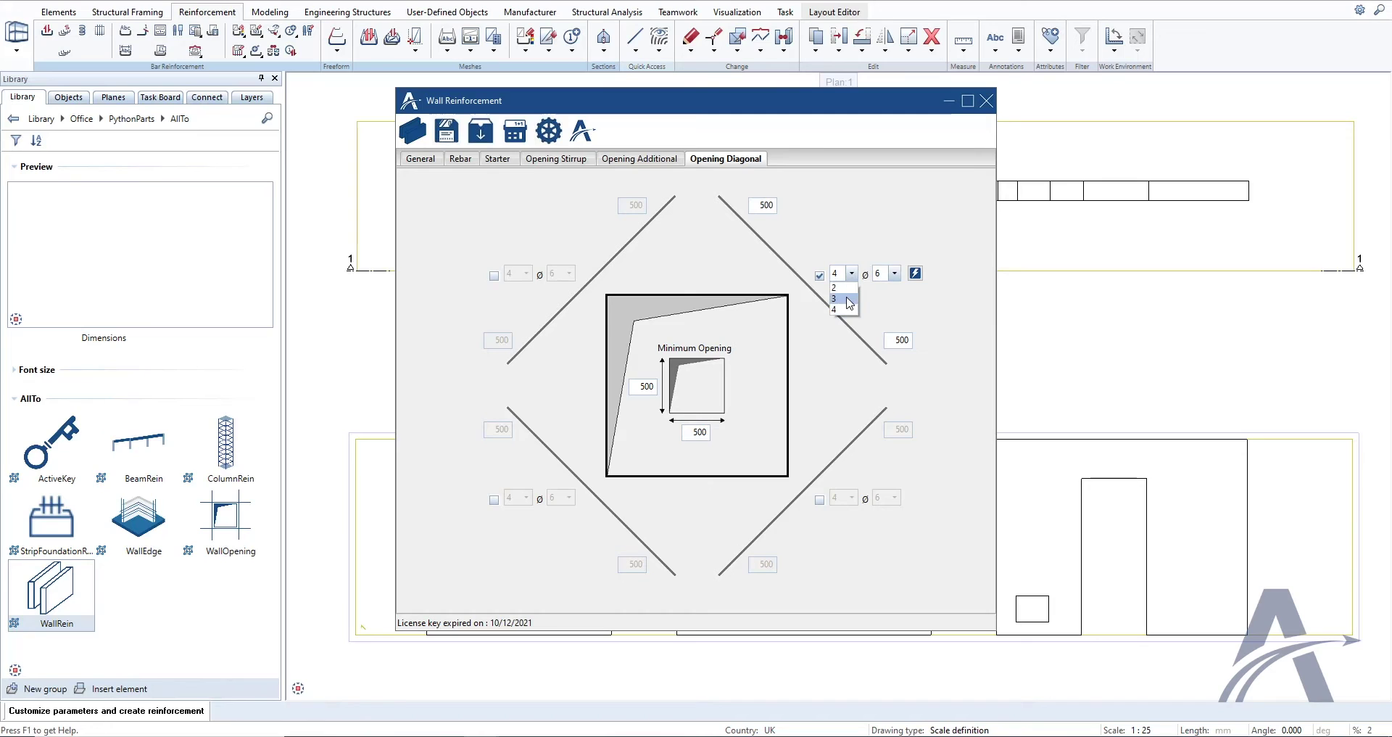
click(836, 287)
click(894, 274)
click(889, 312)
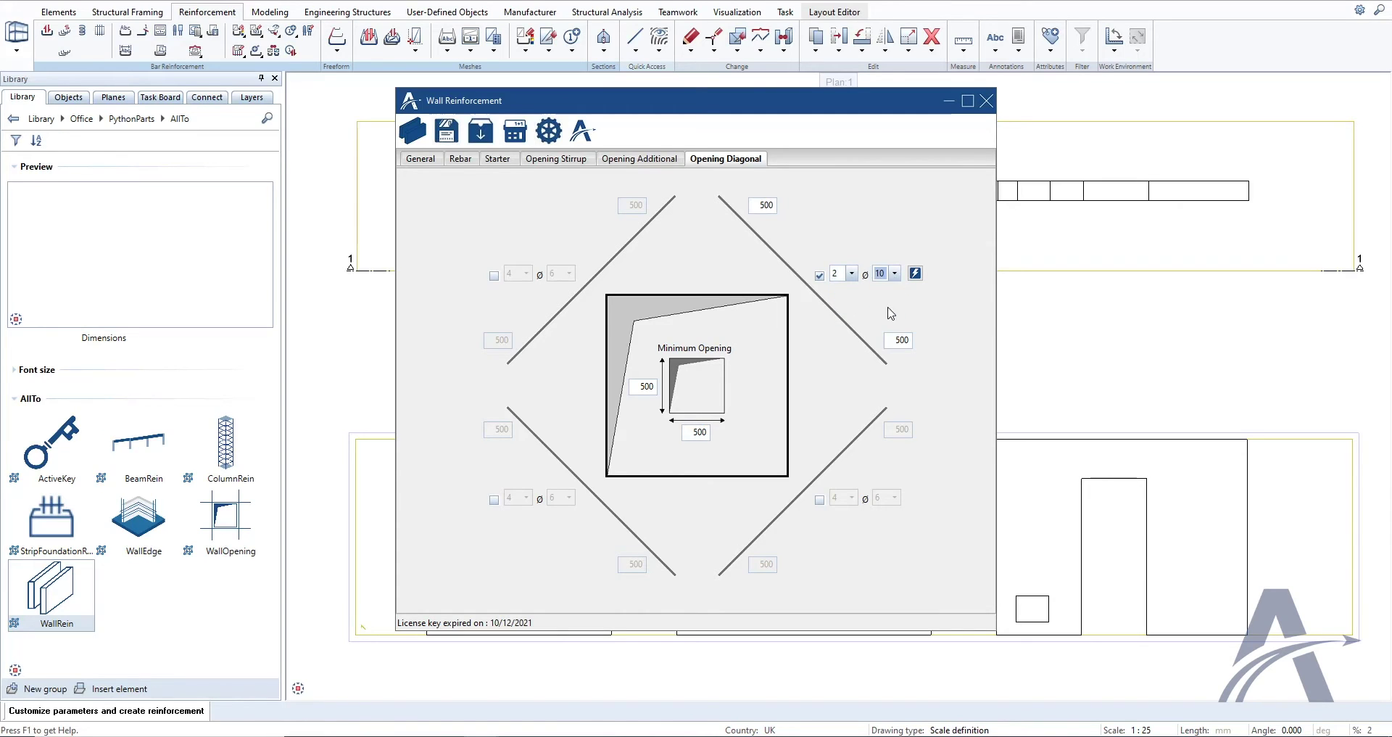
Step: Set both upper-right diagonal bar lengths to 850, copying the data to the other corners, and generate the wall reinforcement
double_click(766, 208)
text(850)
double_click(897, 340)
text(850)
click(915, 274)
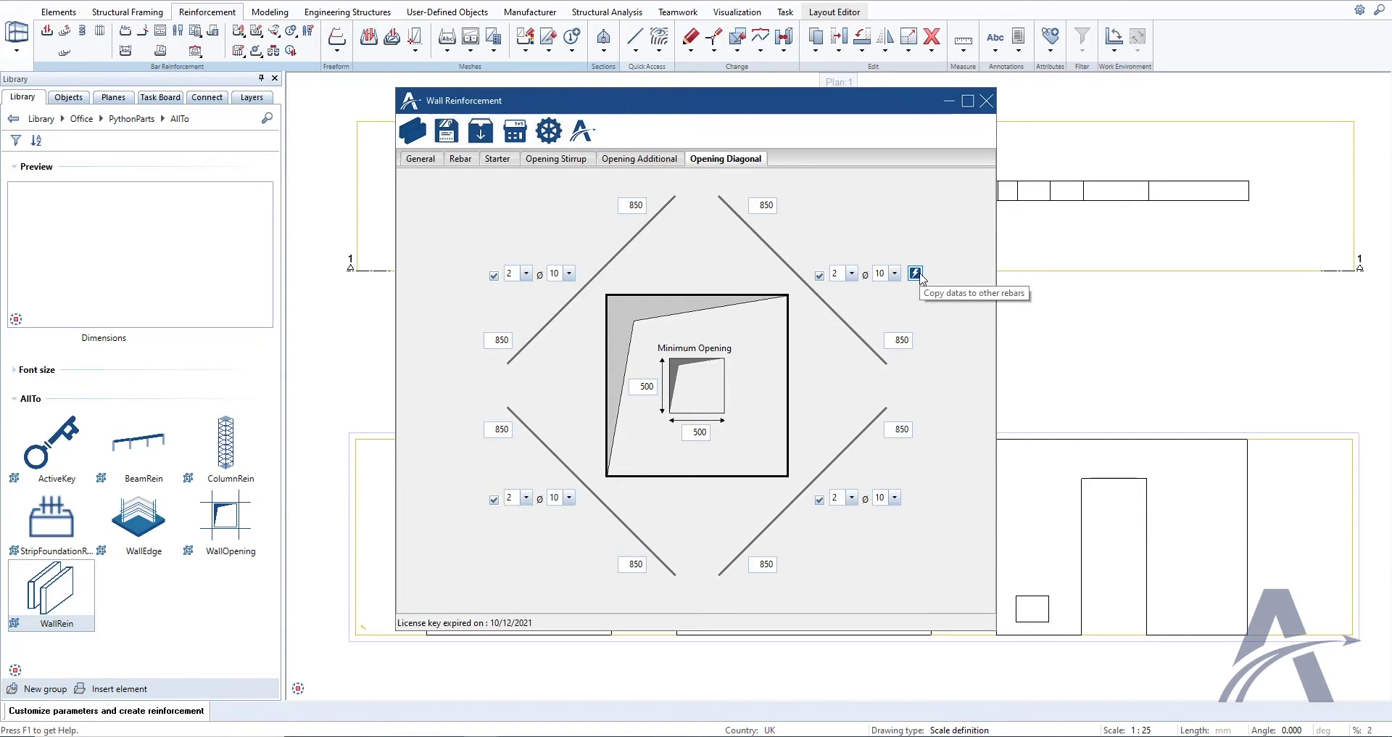
click(410, 138)
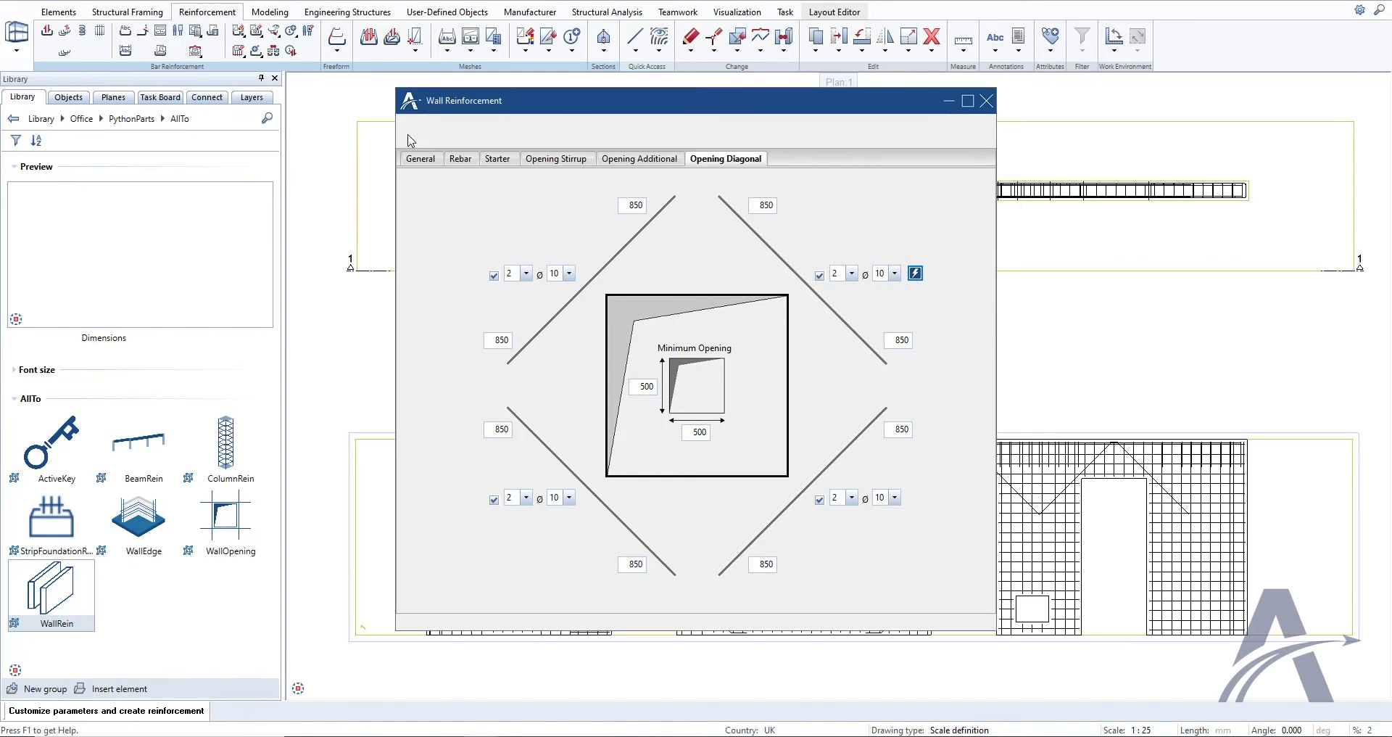
Step: Examine the diagonal bars around the window and door openings along the wall in section 1-1
scroll(513, 558, up, 3)
scroll(512, 559, up, 4)
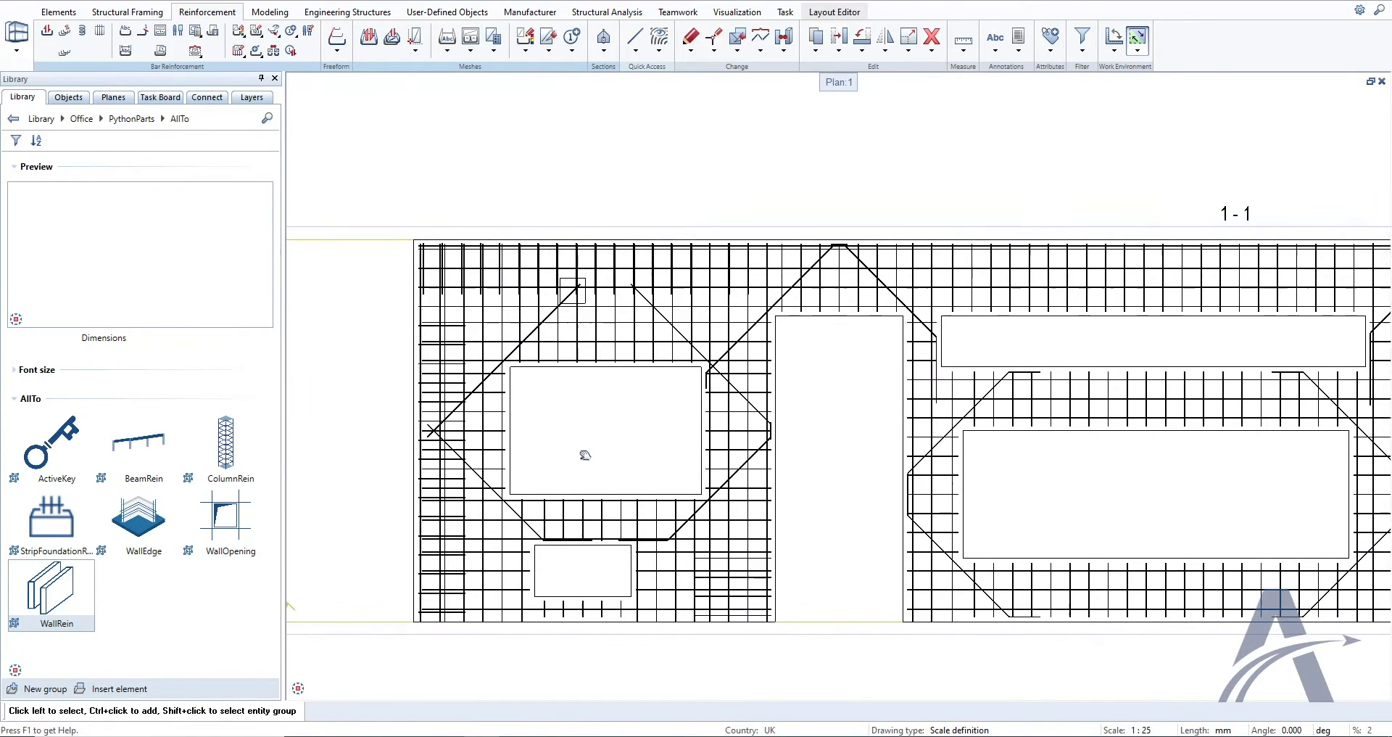
mouse_move(651, 359)
middle_down()
mouse_move(672, 351)
mouse_move(641, 385)
mouse_move(530, 420)
middle_up()
mouse_move(855, 432)
middle_down()
mouse_move(711, 416)
mouse_move(730, 441)
middle_up()
middle_drag(1120, 499, 824, 373)
mouse_move(1159, 389)
middle_down()
mouse_move(783, 513)
mouse_move(725, 507)
middle_up()
middle_drag(1102, 516, 746, 501)
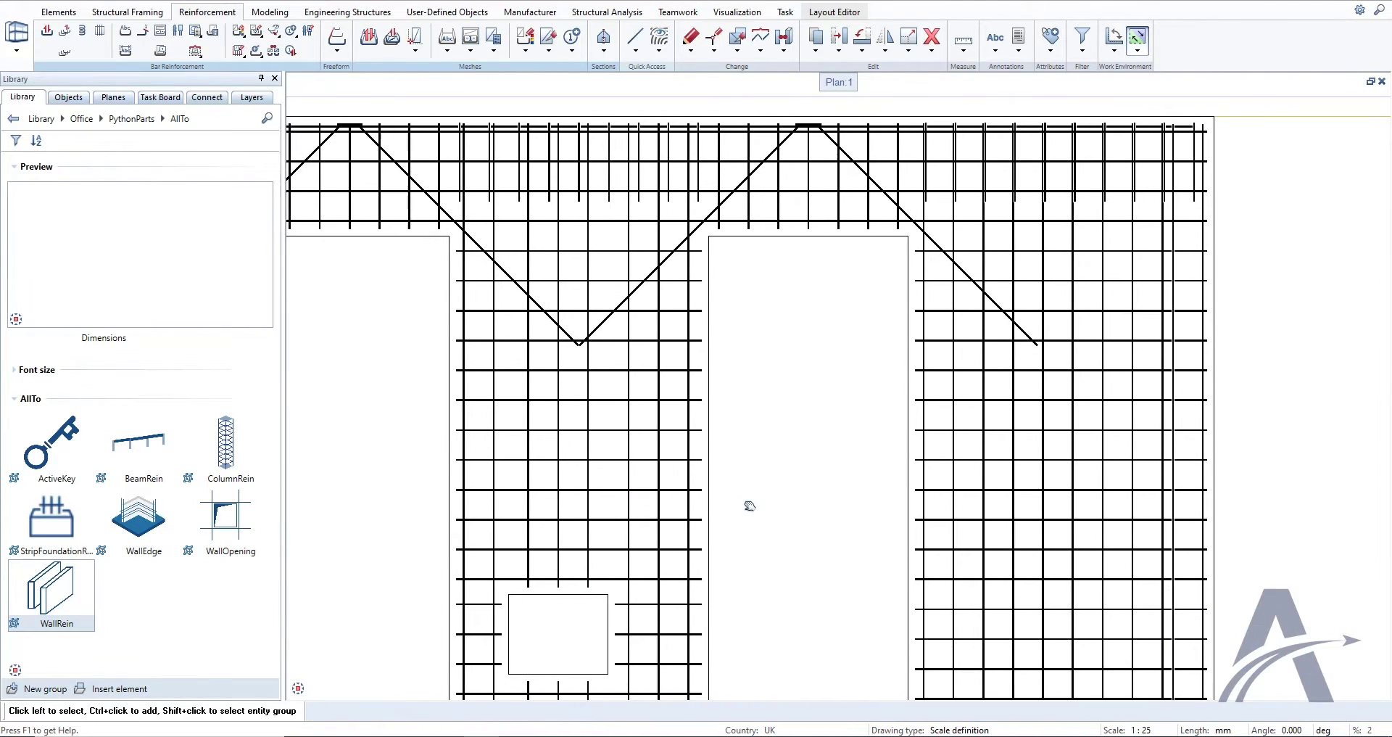
Step: Switch to the central perspective view and examine the diagonal bars around the windows and doors in 3D
click(1370, 82)
click(818, 82)
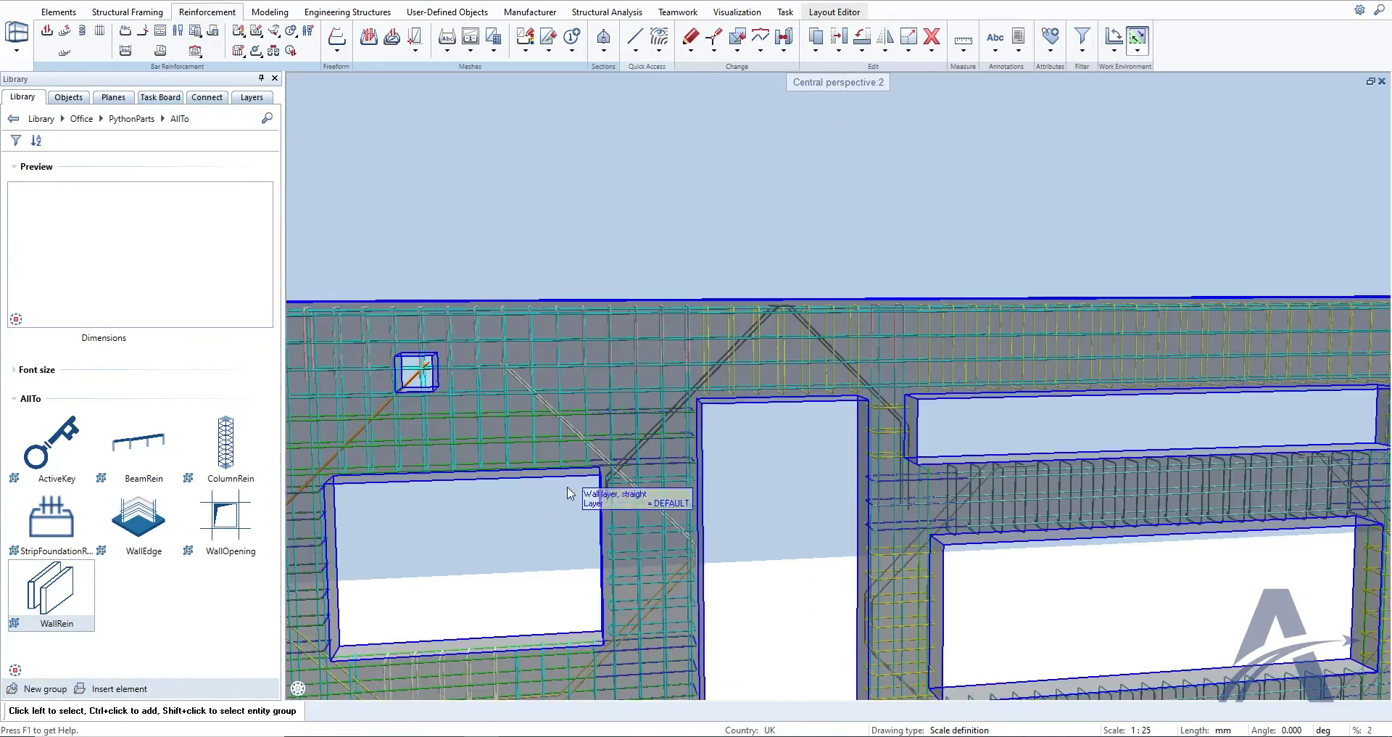
scroll(690, 460, up, 6)
shift+middle_drag(871, 445, 676, 436)
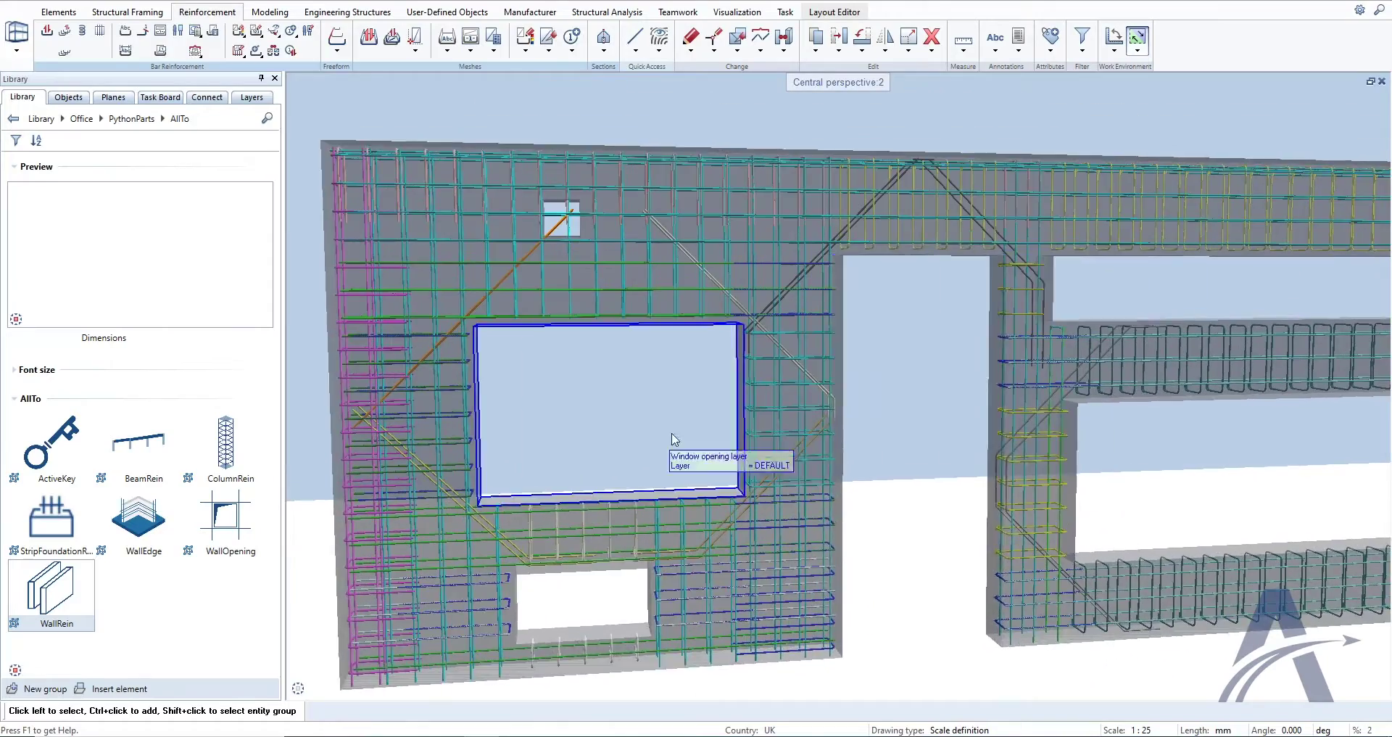
middle_drag(912, 428, 622, 463)
middle_drag(1011, 506, 618, 466)
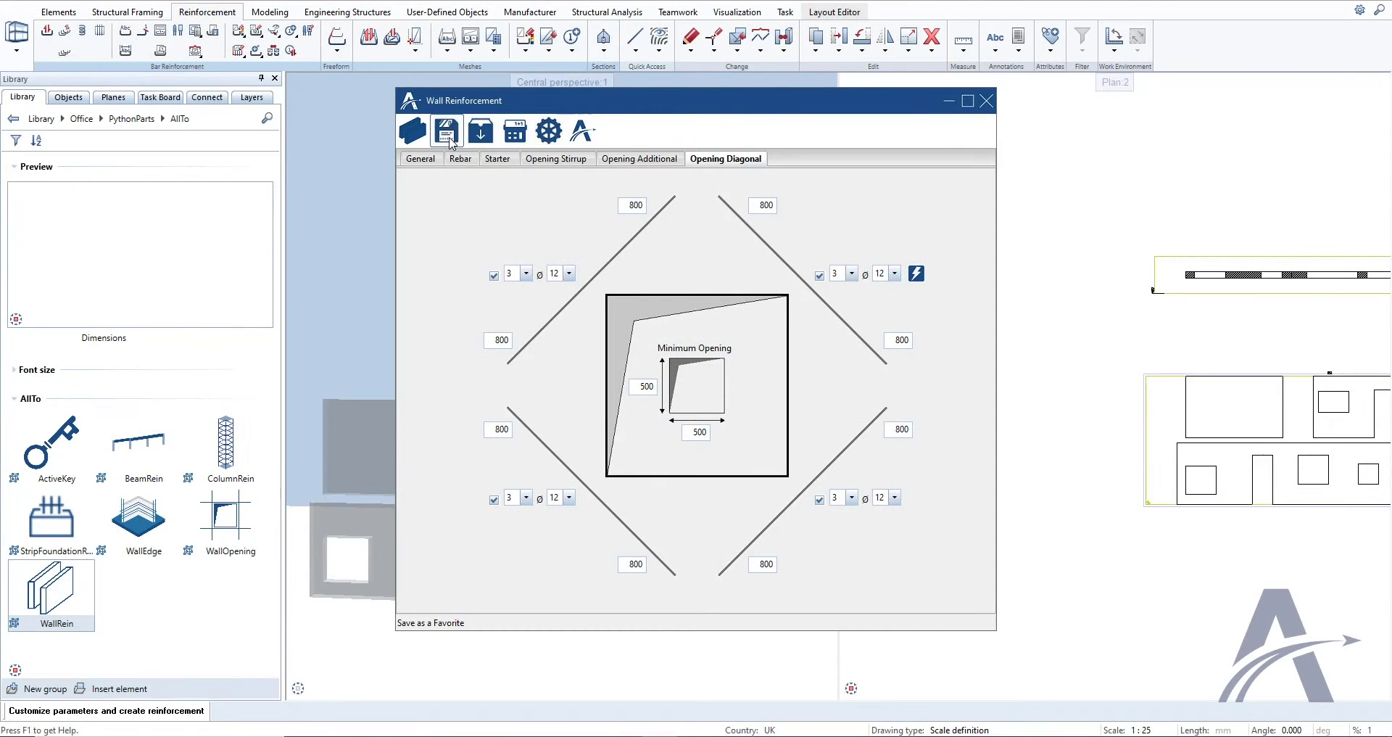
Step: Save the wall reinforcement parameters as a favorite named Wall01 on the Desktop and close the Wall Reinforcement dialog
click(449, 138)
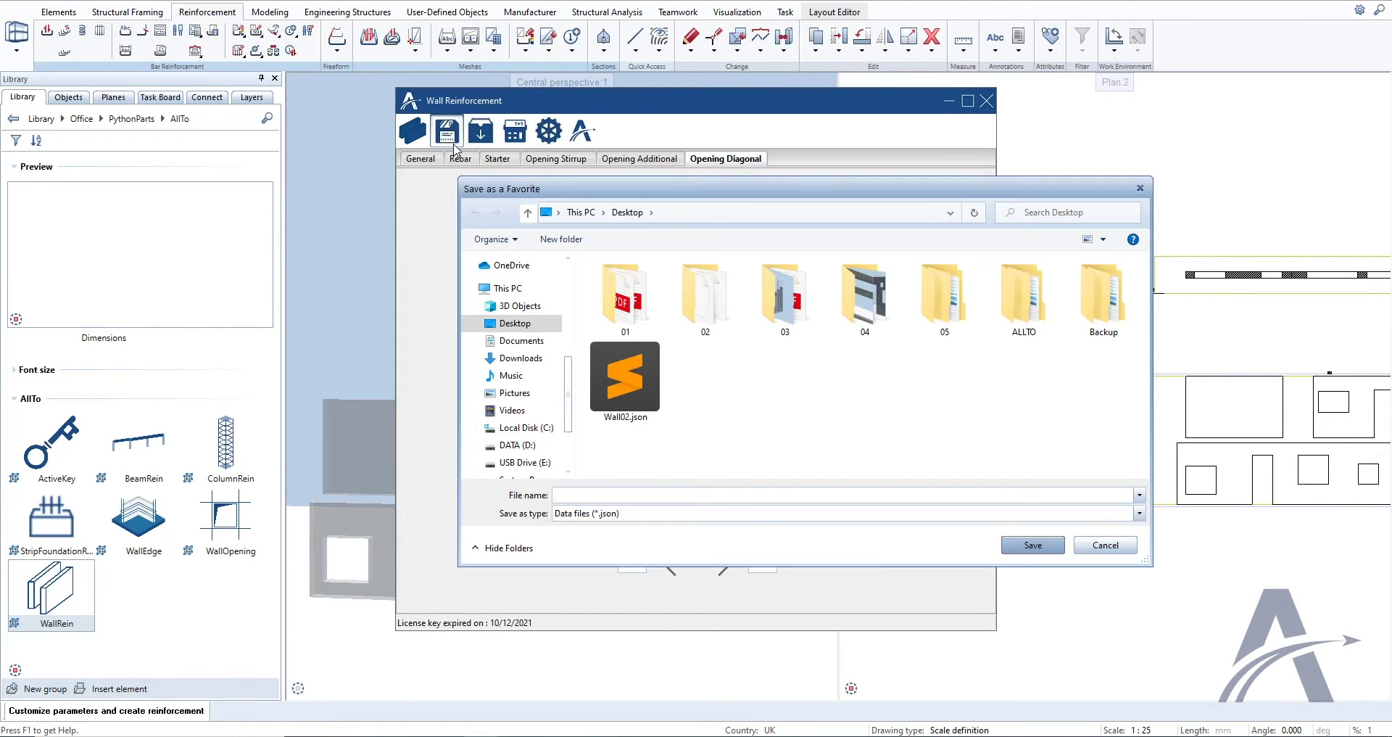
text(Wa)
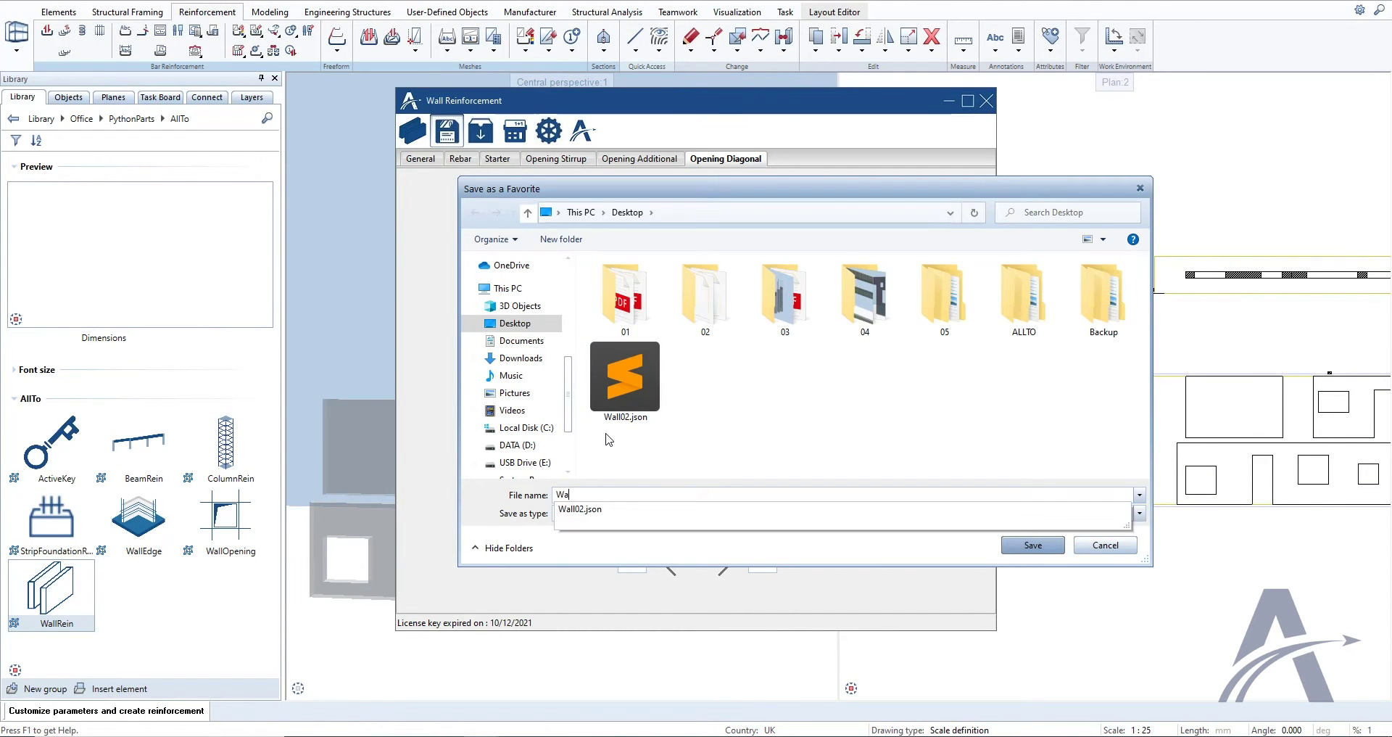
text(ll01)
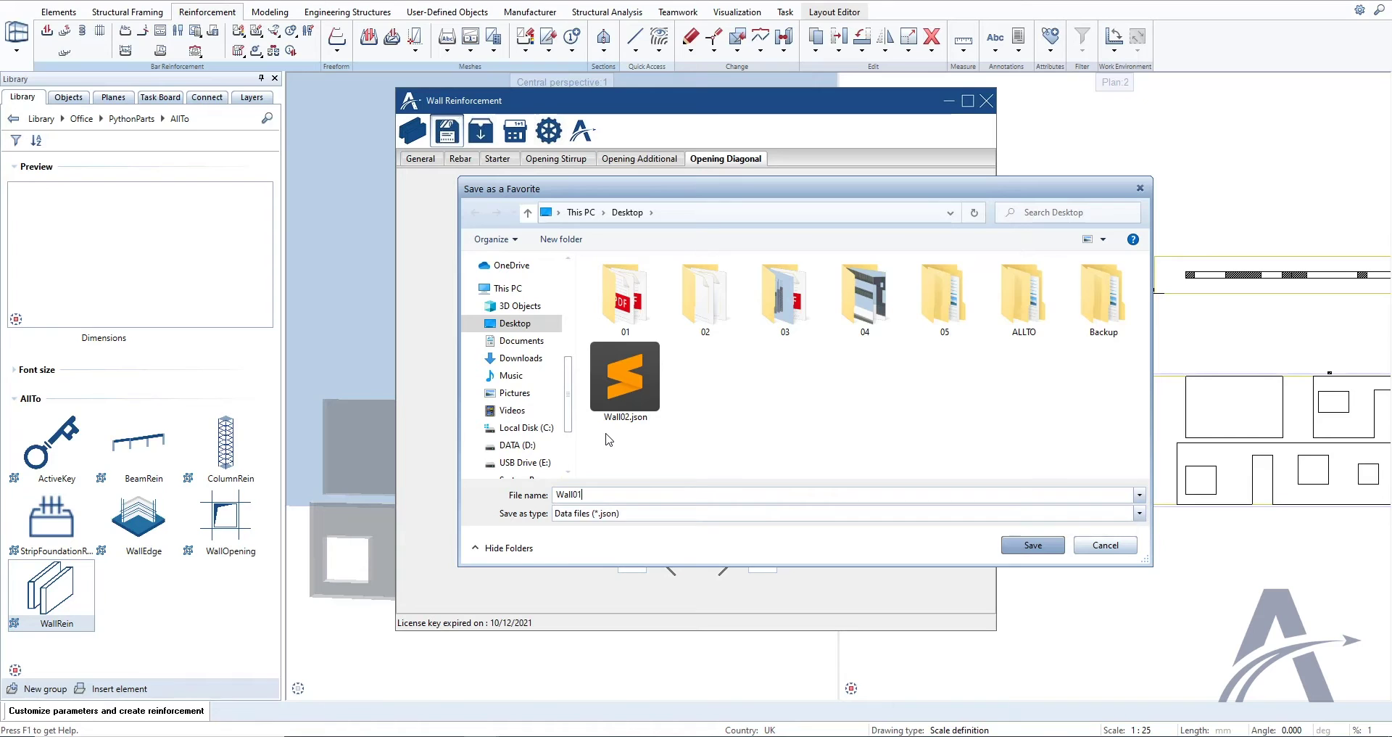
click(1033, 545)
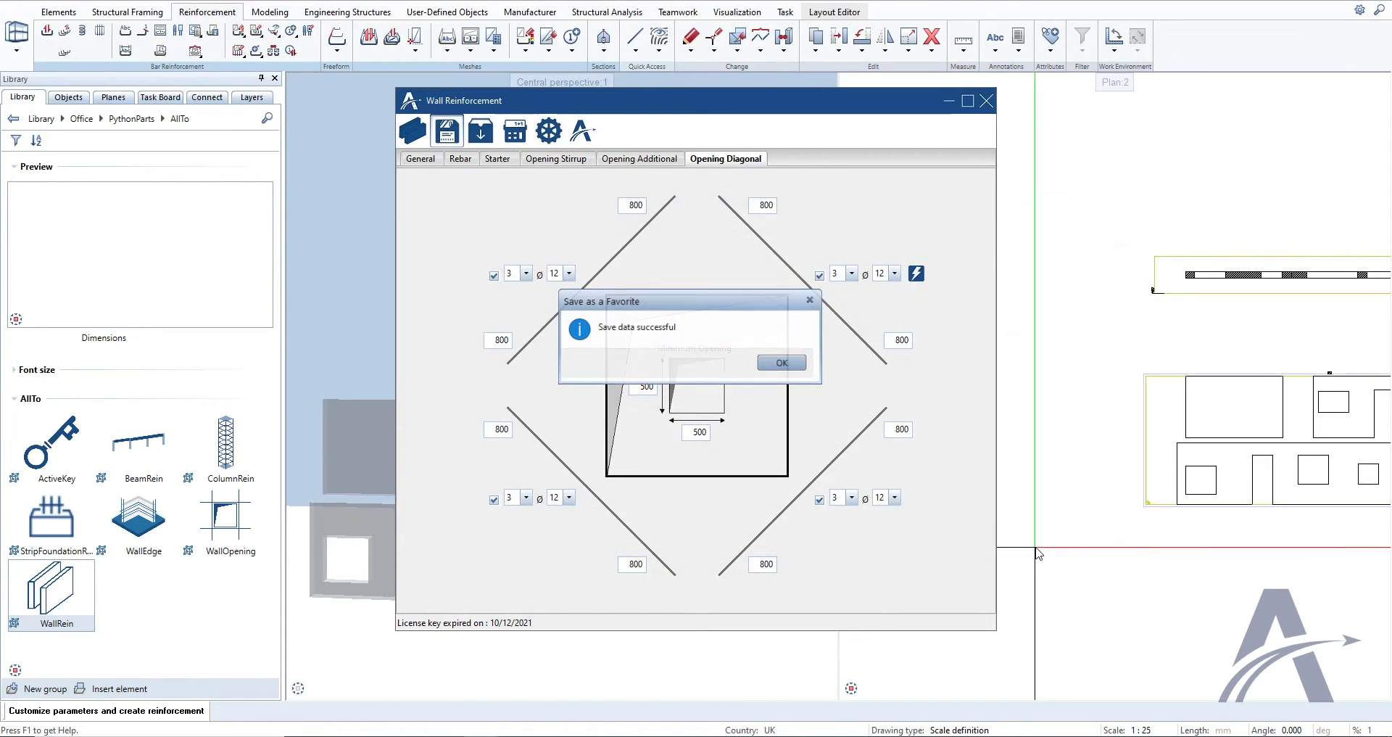
click(782, 363)
click(986, 101)
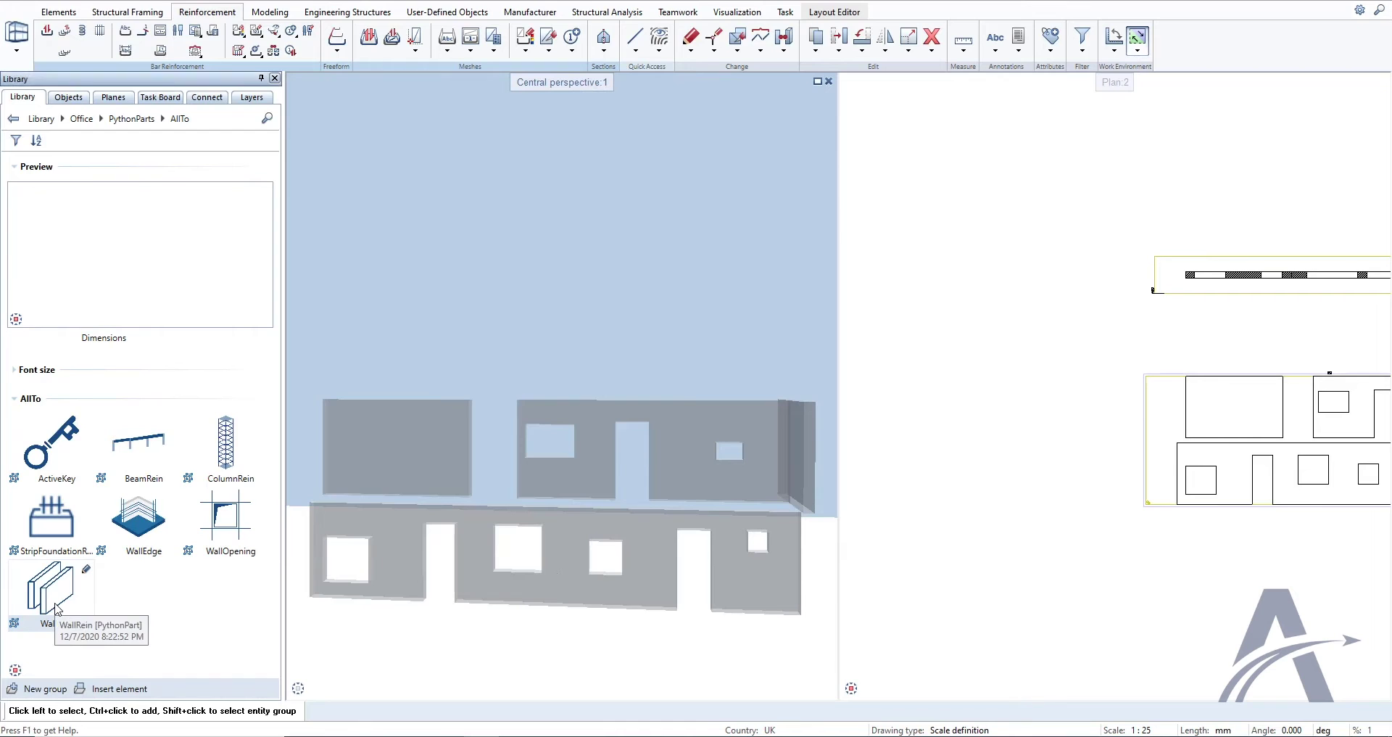
Step: Generate WallRein reinforcement for the lower-storey wall with openings using the saved favorite Wall01.json
click(56, 602)
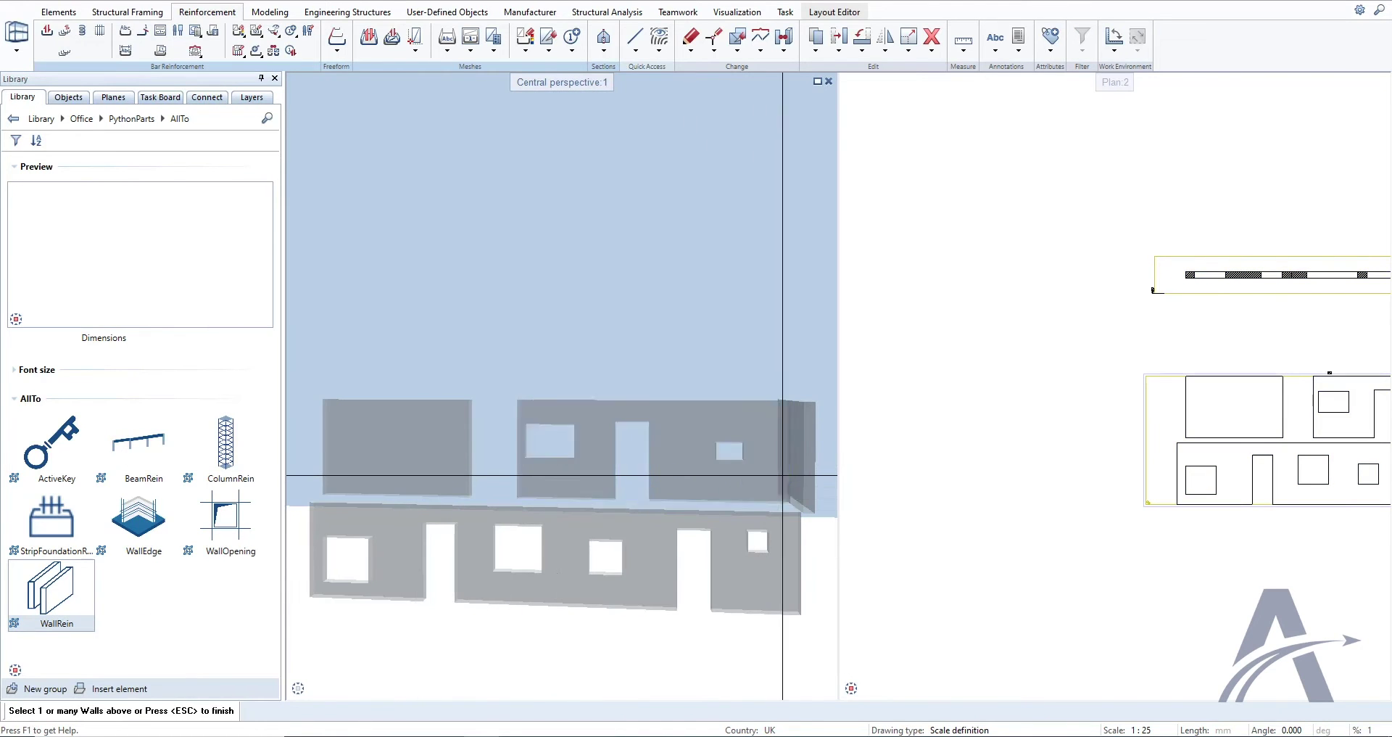
click(812, 476)
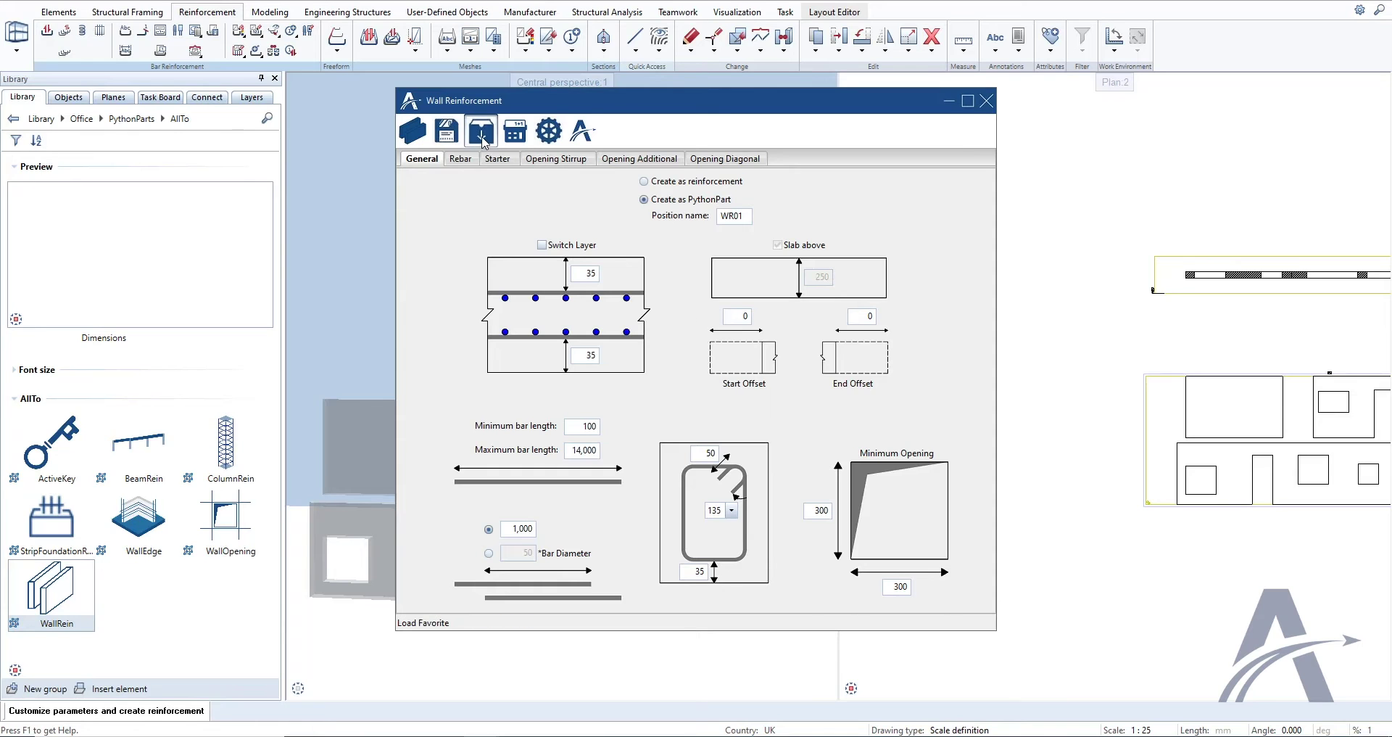
click(481, 131)
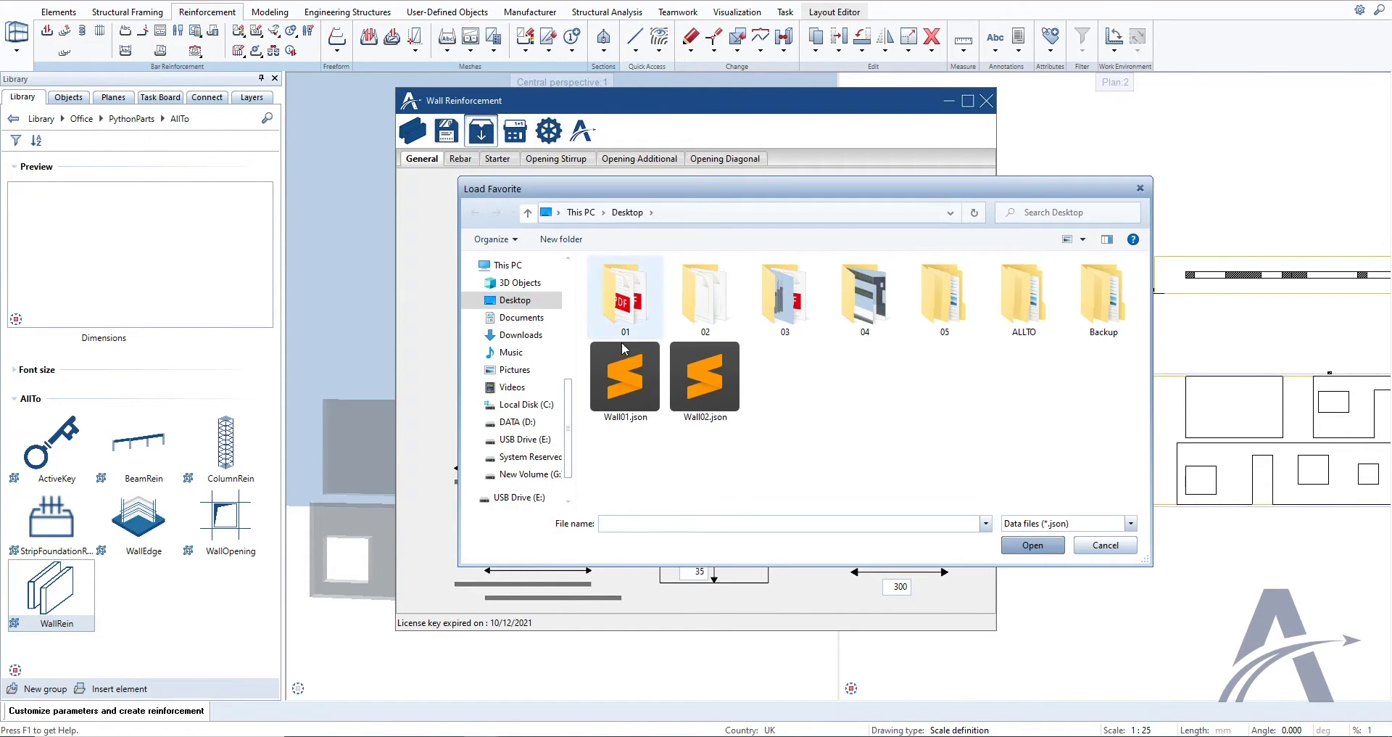
click(635, 377)
click(1022, 543)
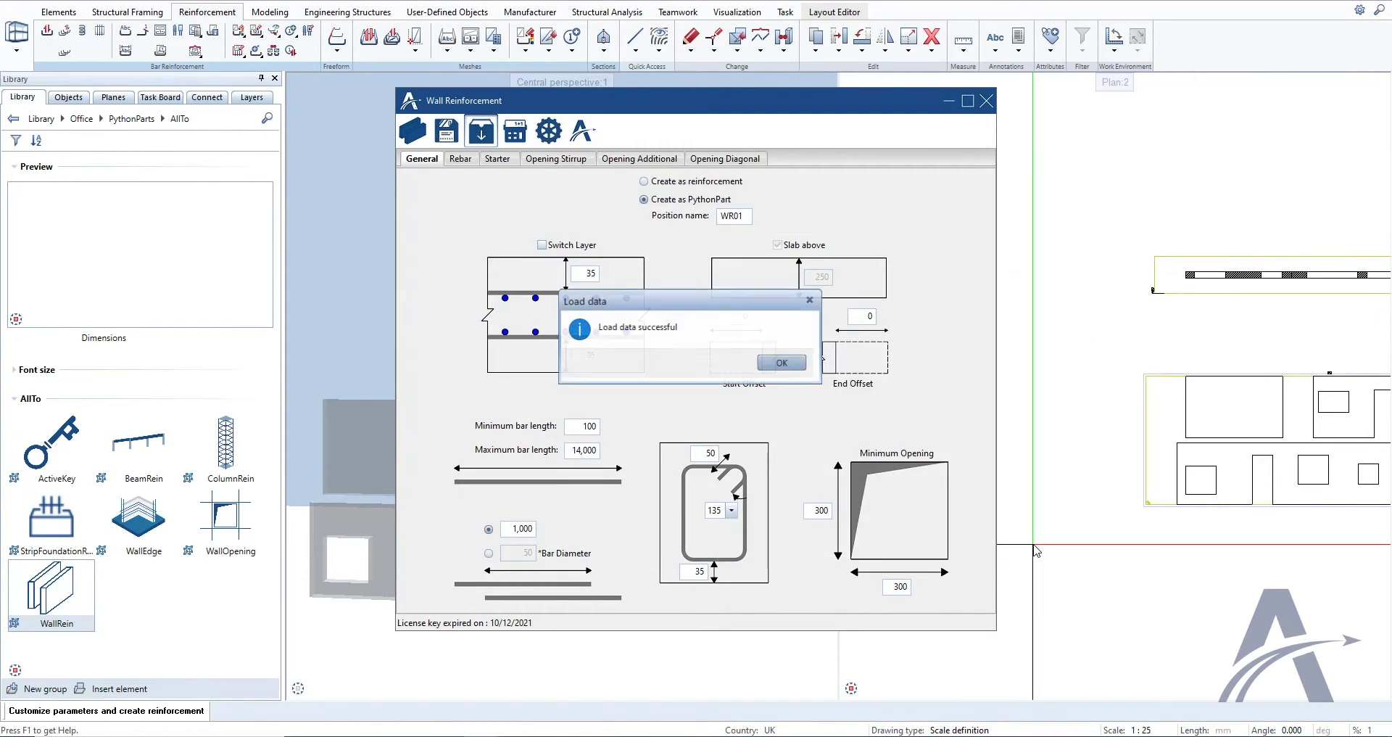
click(781, 371)
click(418, 142)
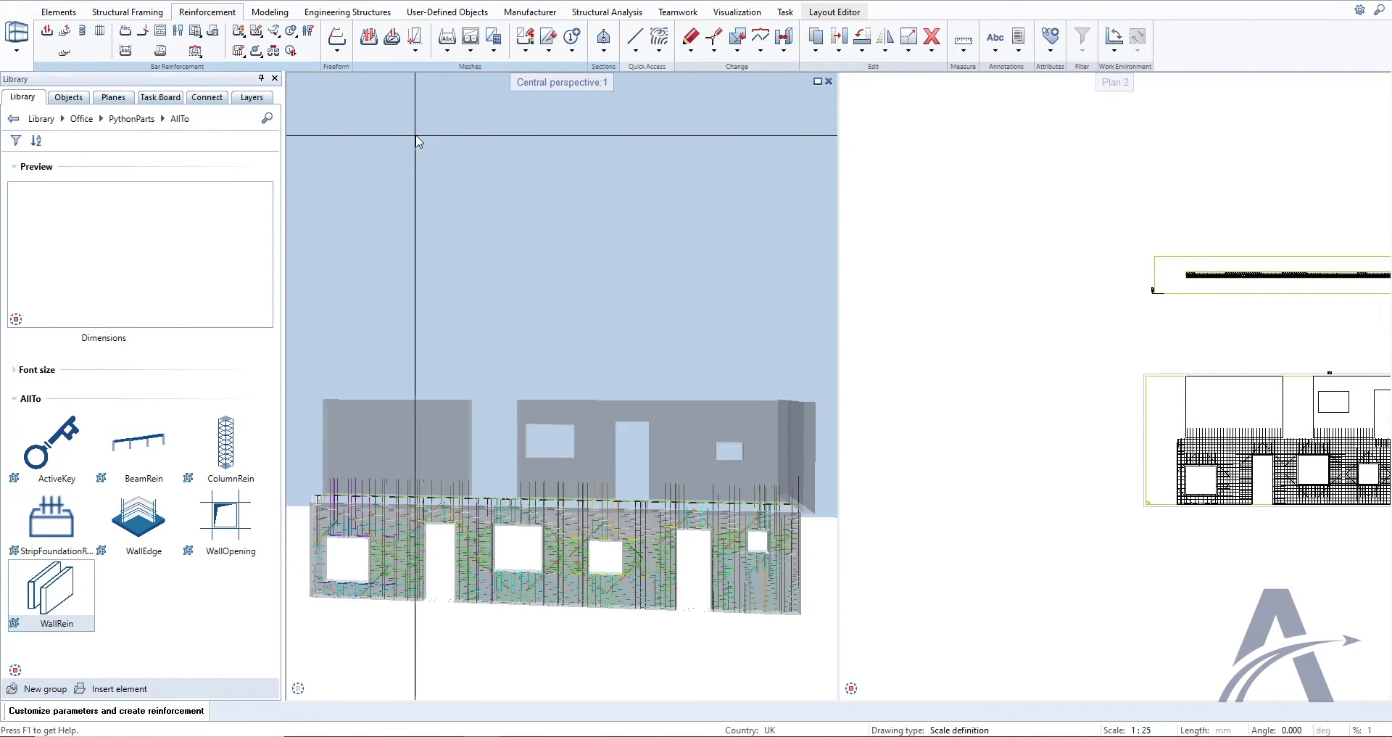
Step: Generate WallRein reinforcement for the upper-storey wall with openings using the favorite Wall02.json
click(52, 606)
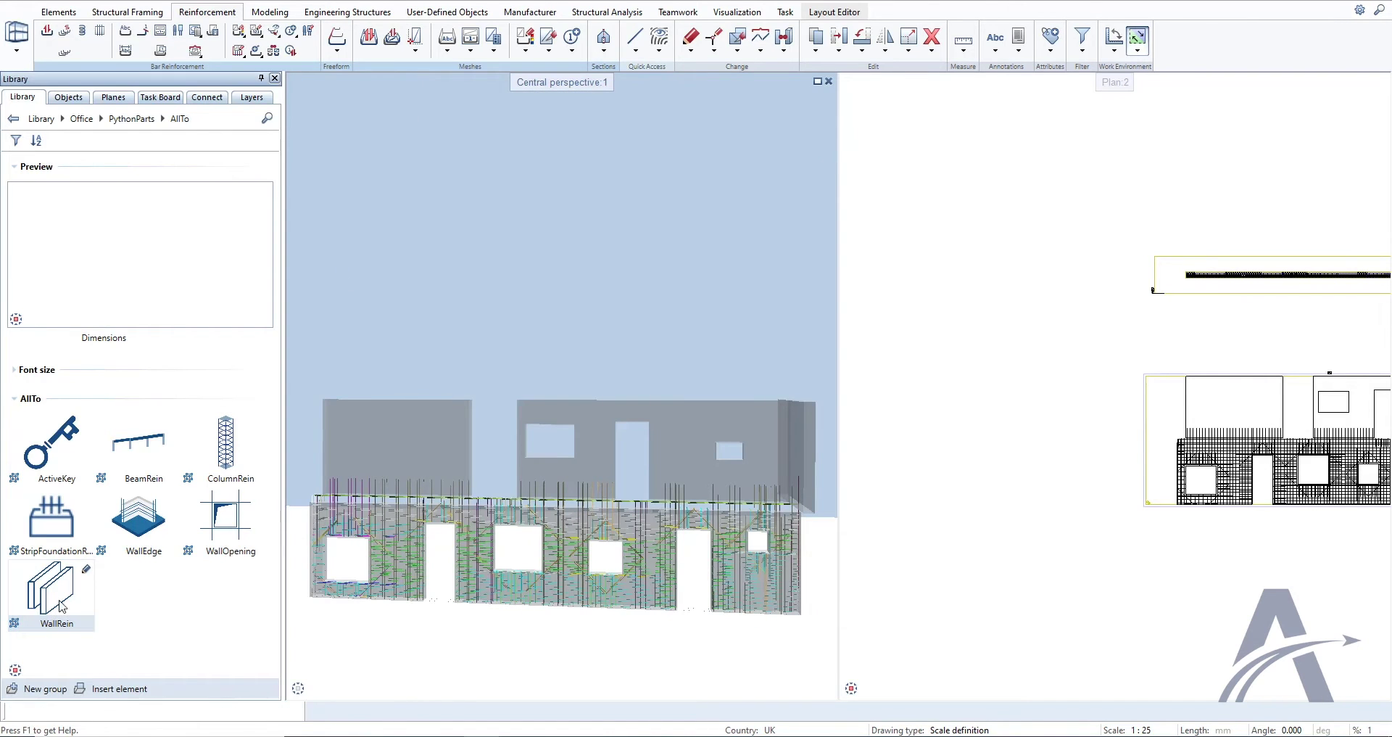
click(684, 462)
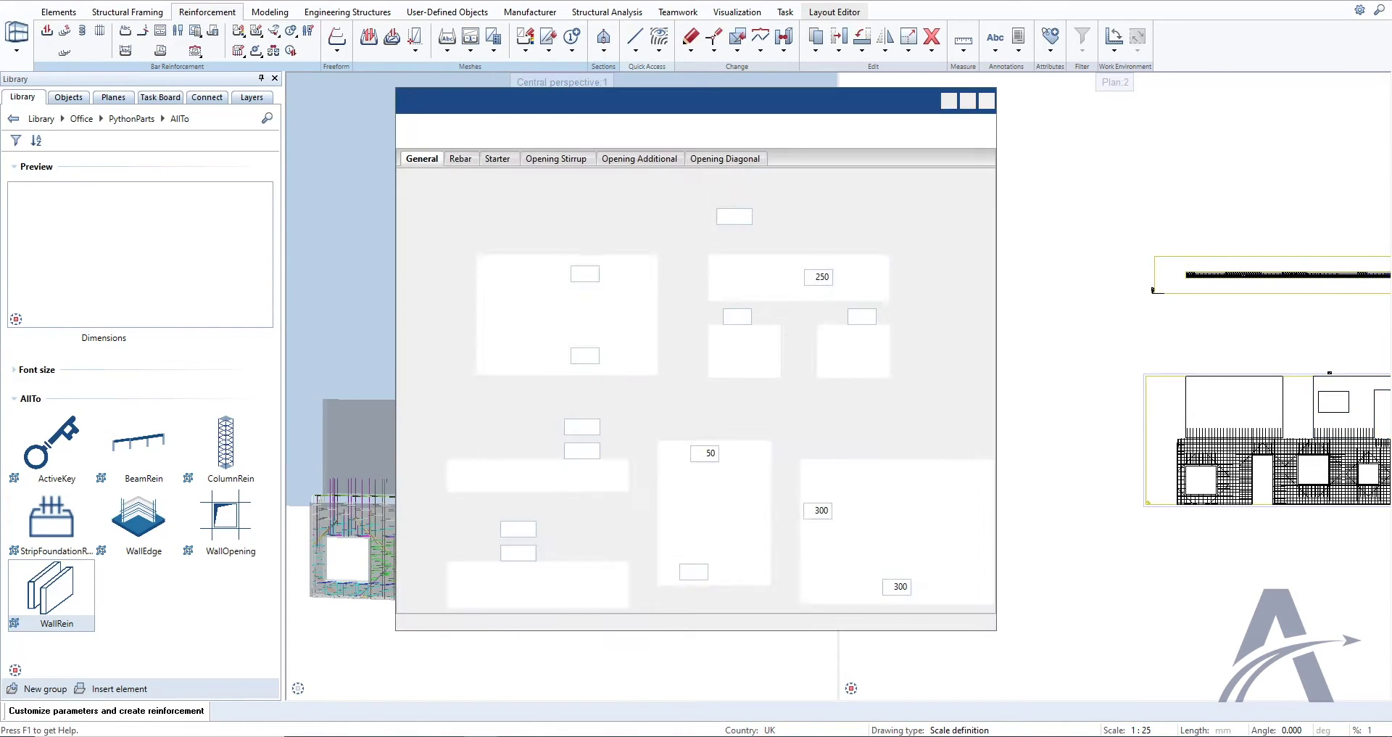
click(480, 134)
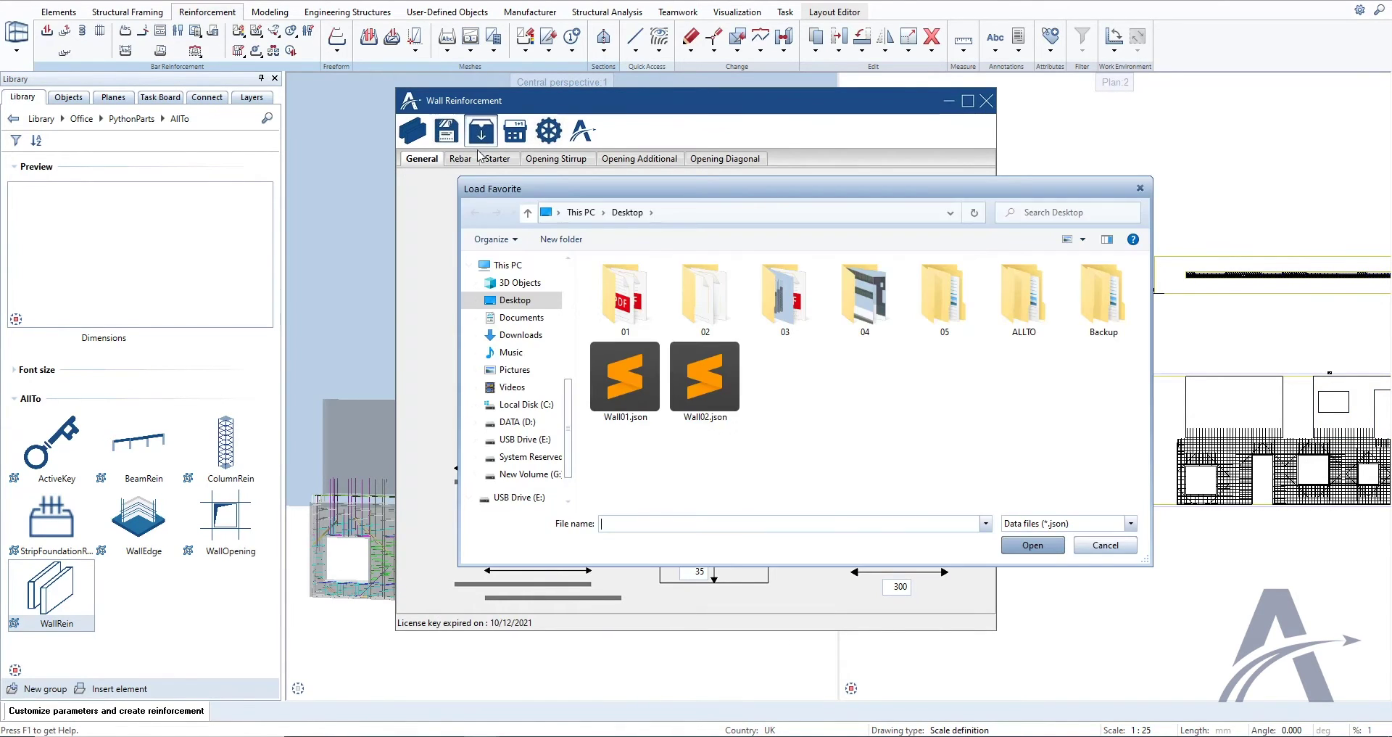
click(703, 377)
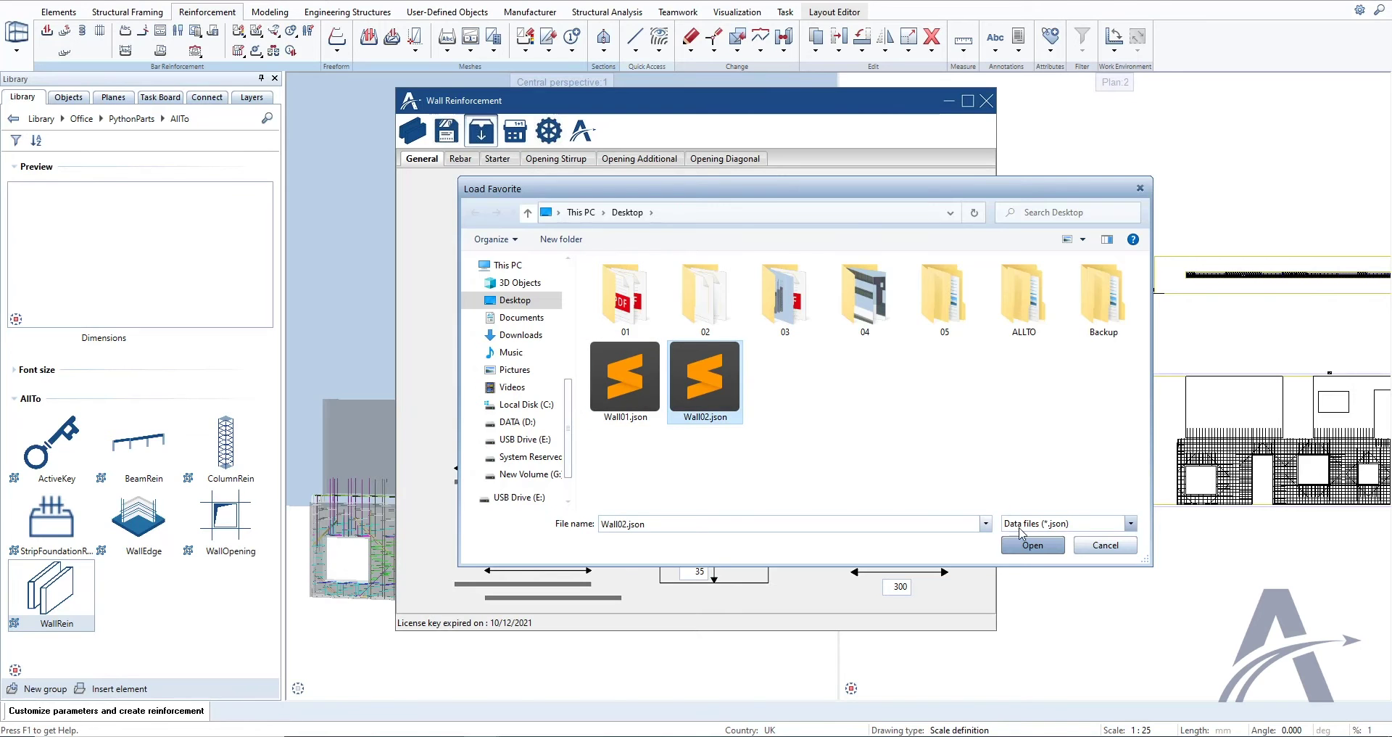
click(1028, 545)
click(783, 363)
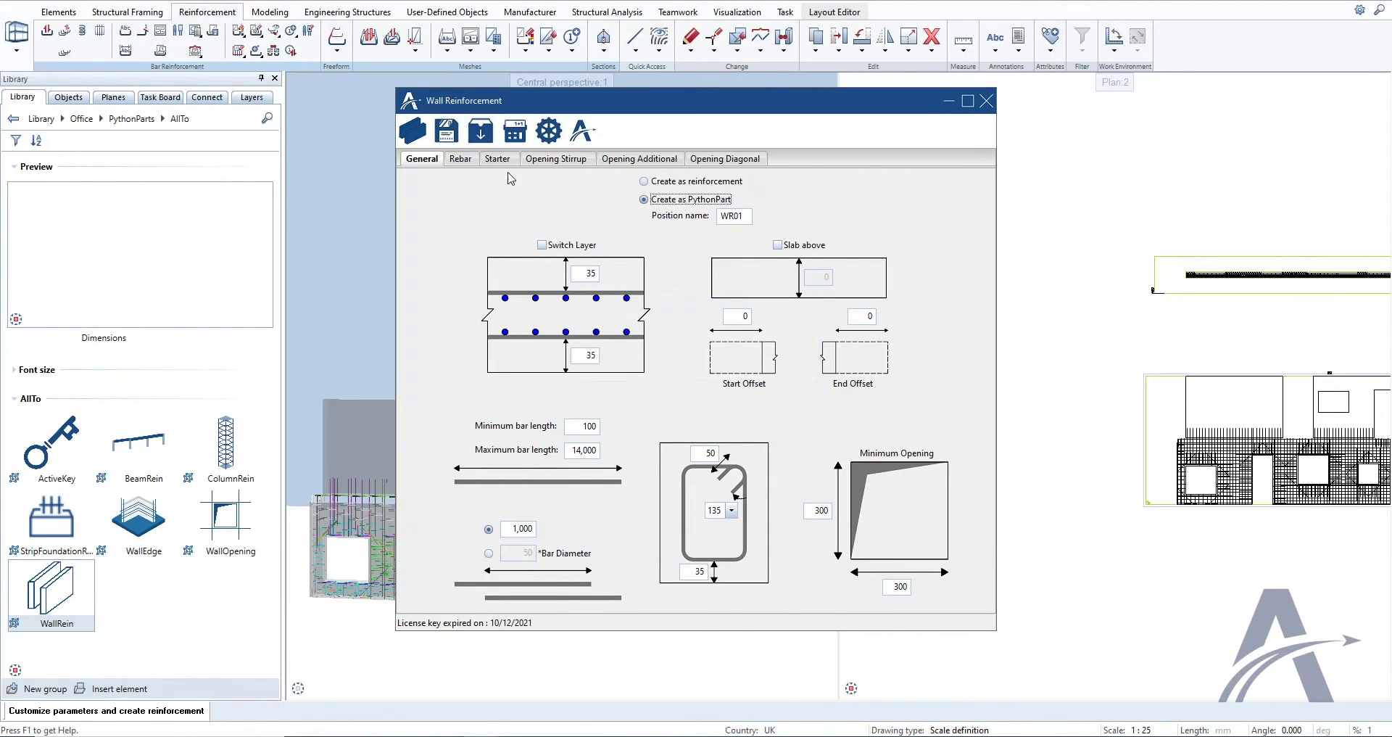
click(413, 134)
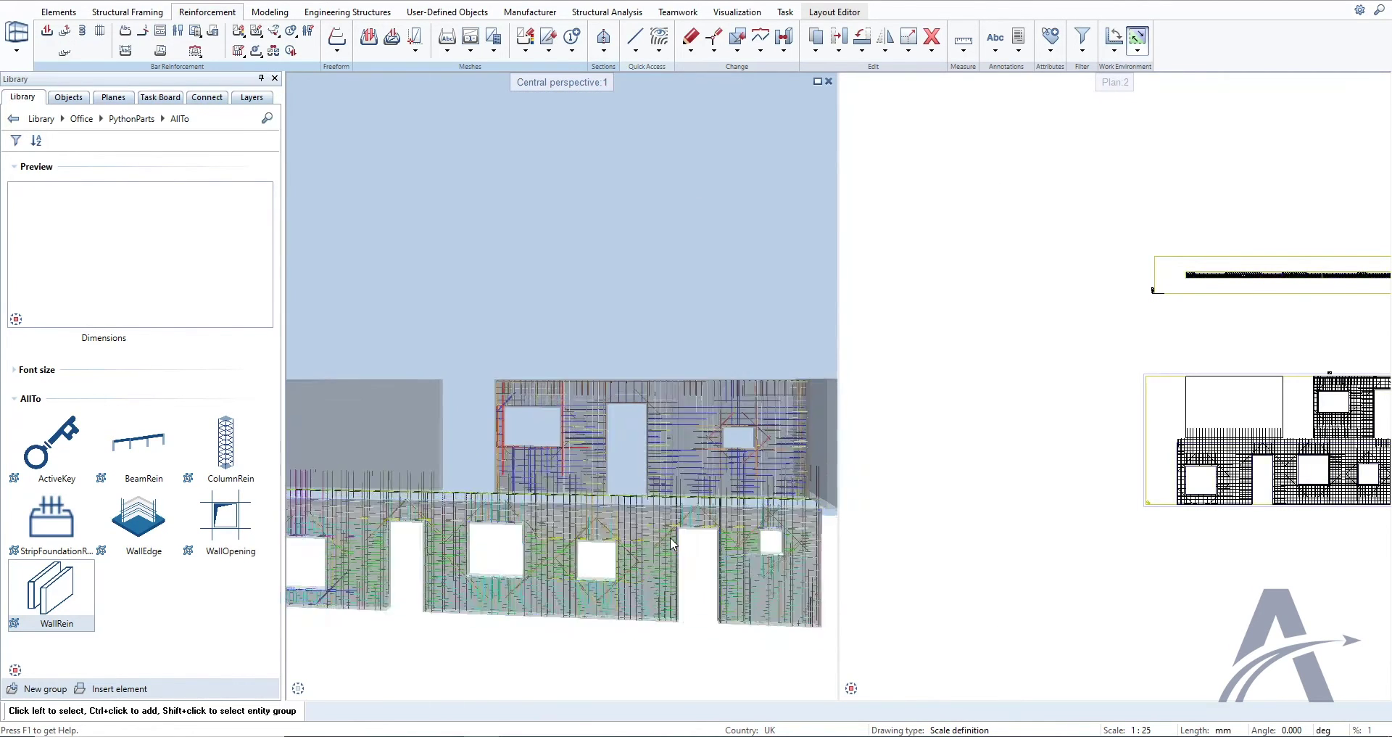
shift+middle_drag(545, 536, 415, 514)
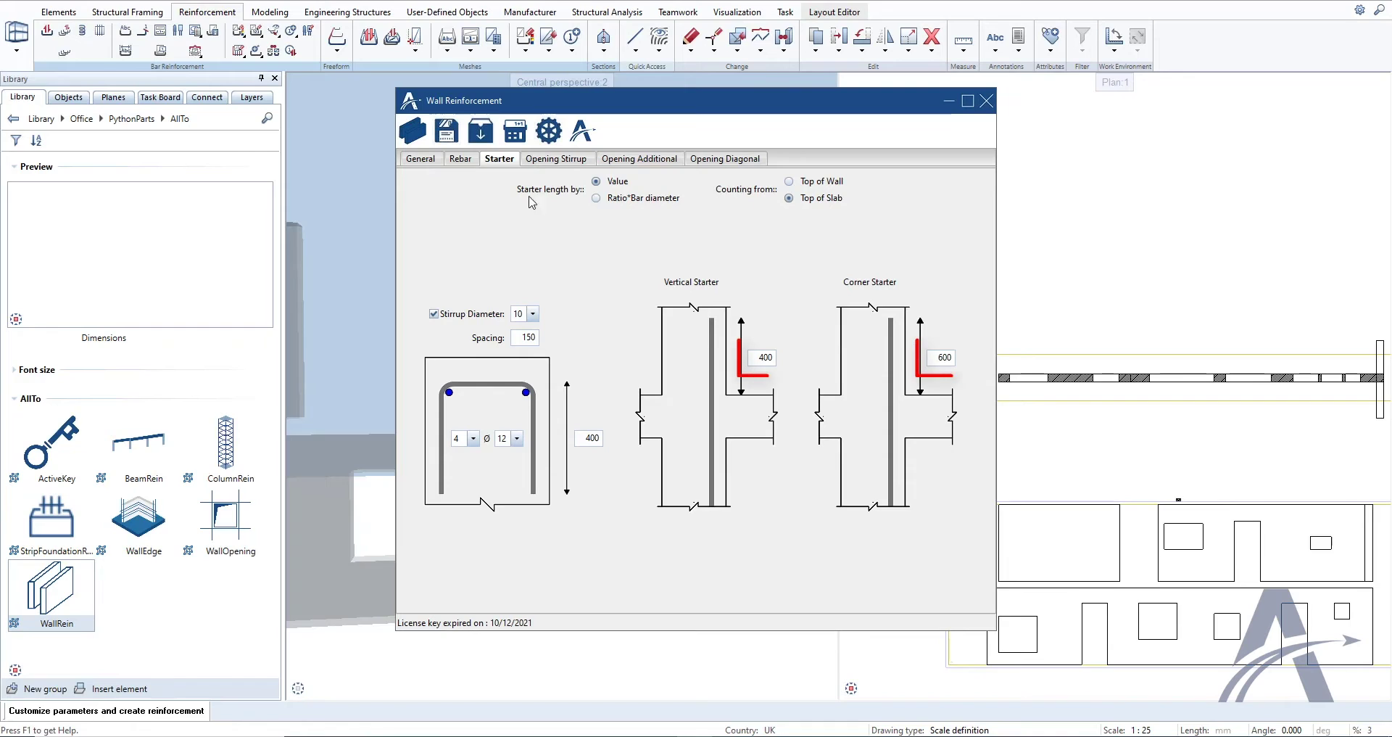
Step: Calculate the overlap lengths for the corner and vertical starters, and for the vertical and horizontal opening additional bars
click(516, 132)
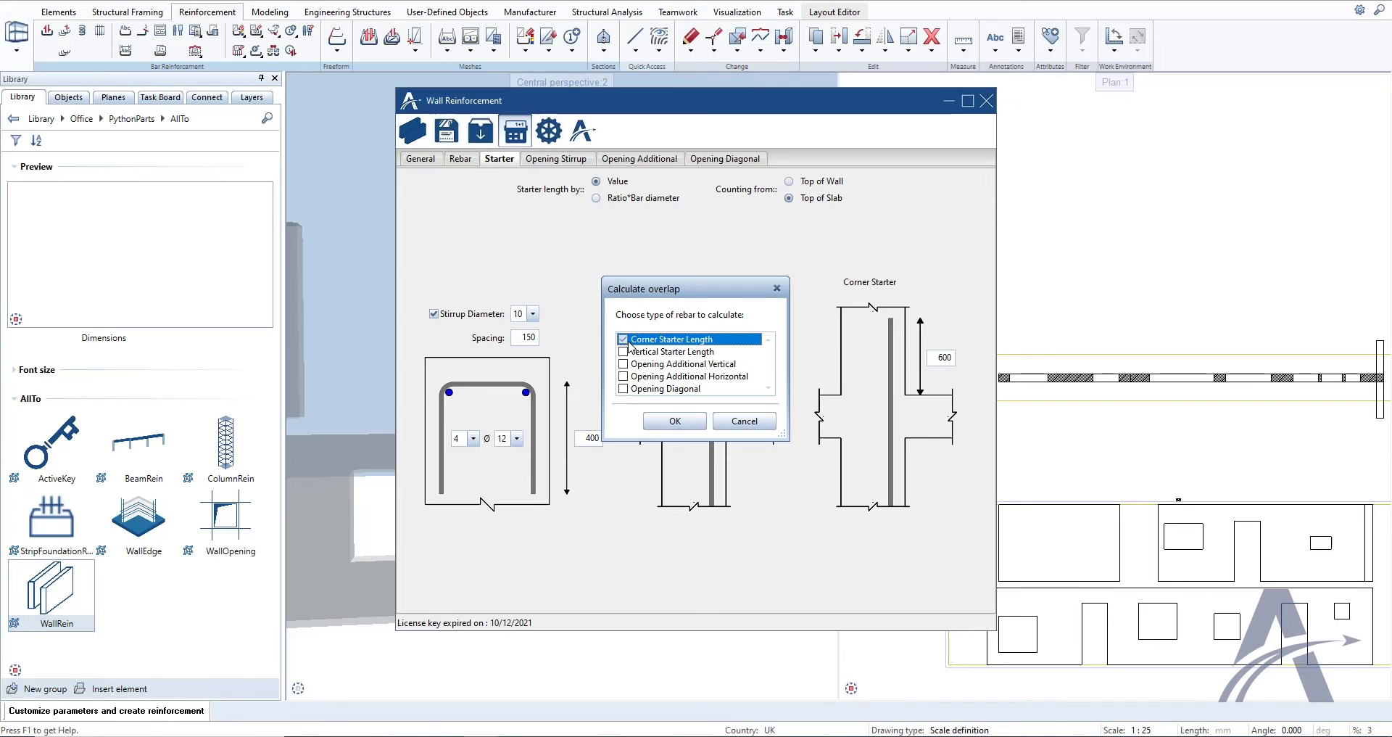
click(671, 422)
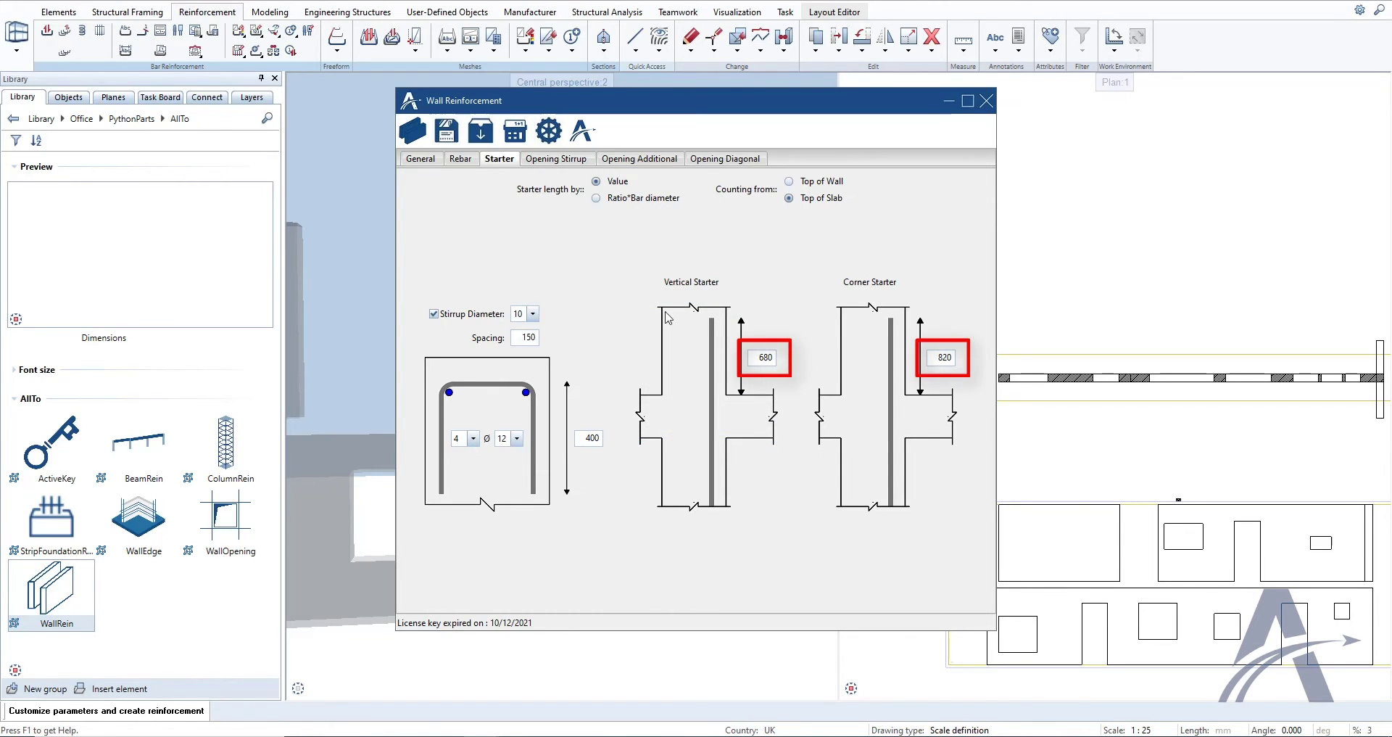
click(636, 159)
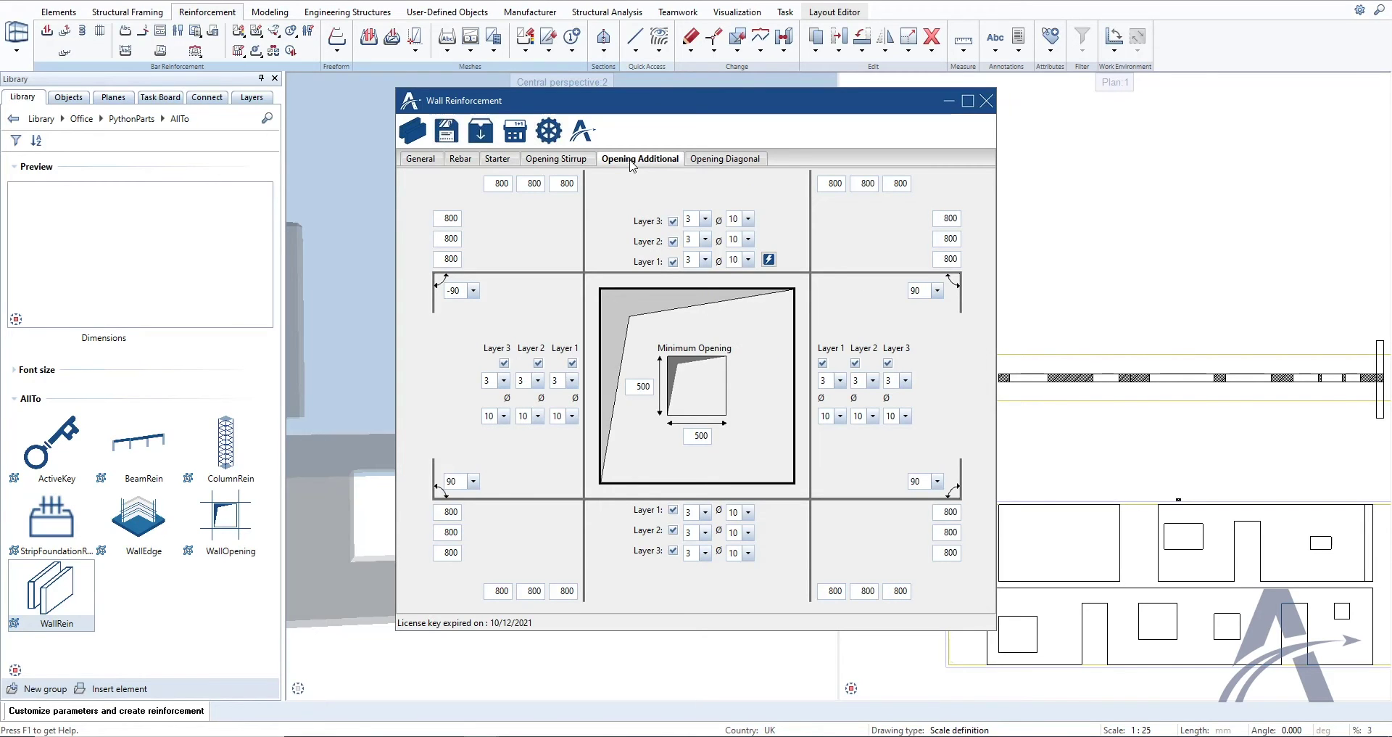
click(515, 131)
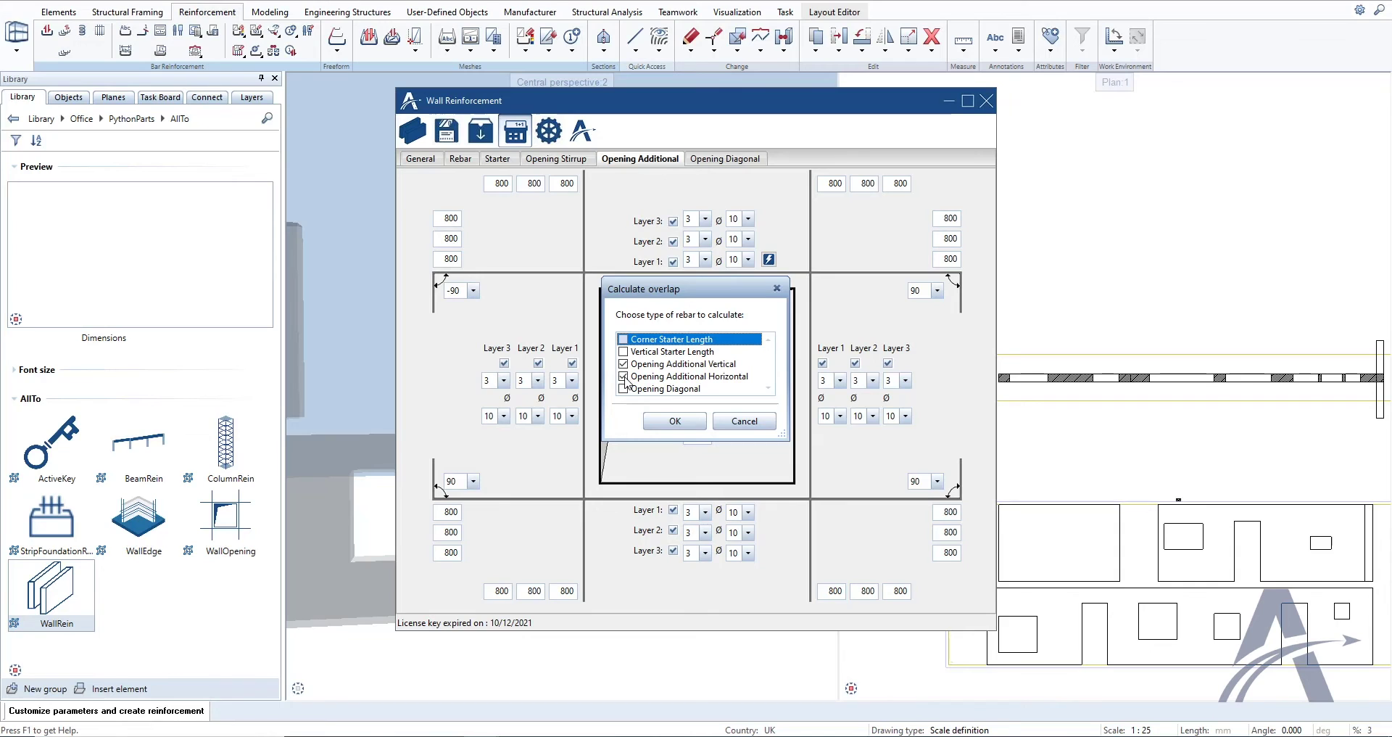
click(666, 421)
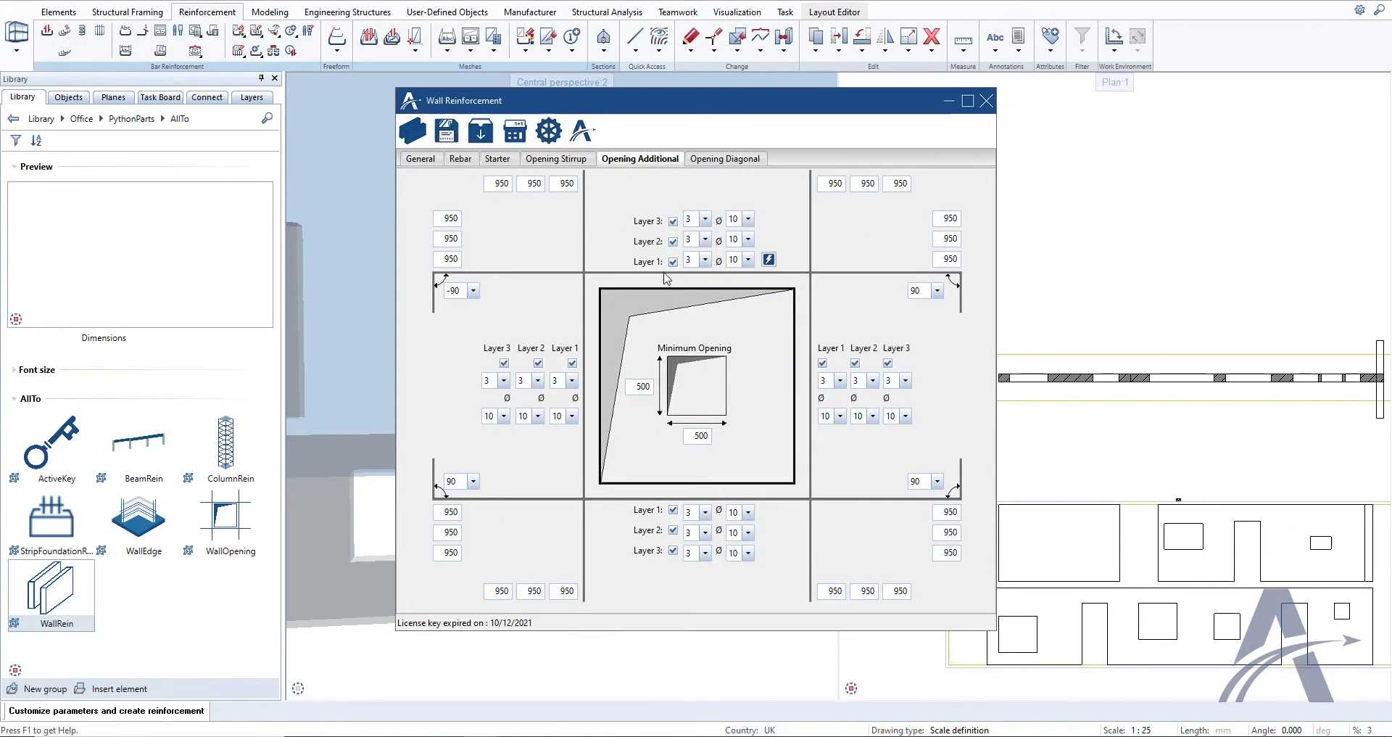
Step: Calculate the overlap length for the opening diagonal bars
click(703, 167)
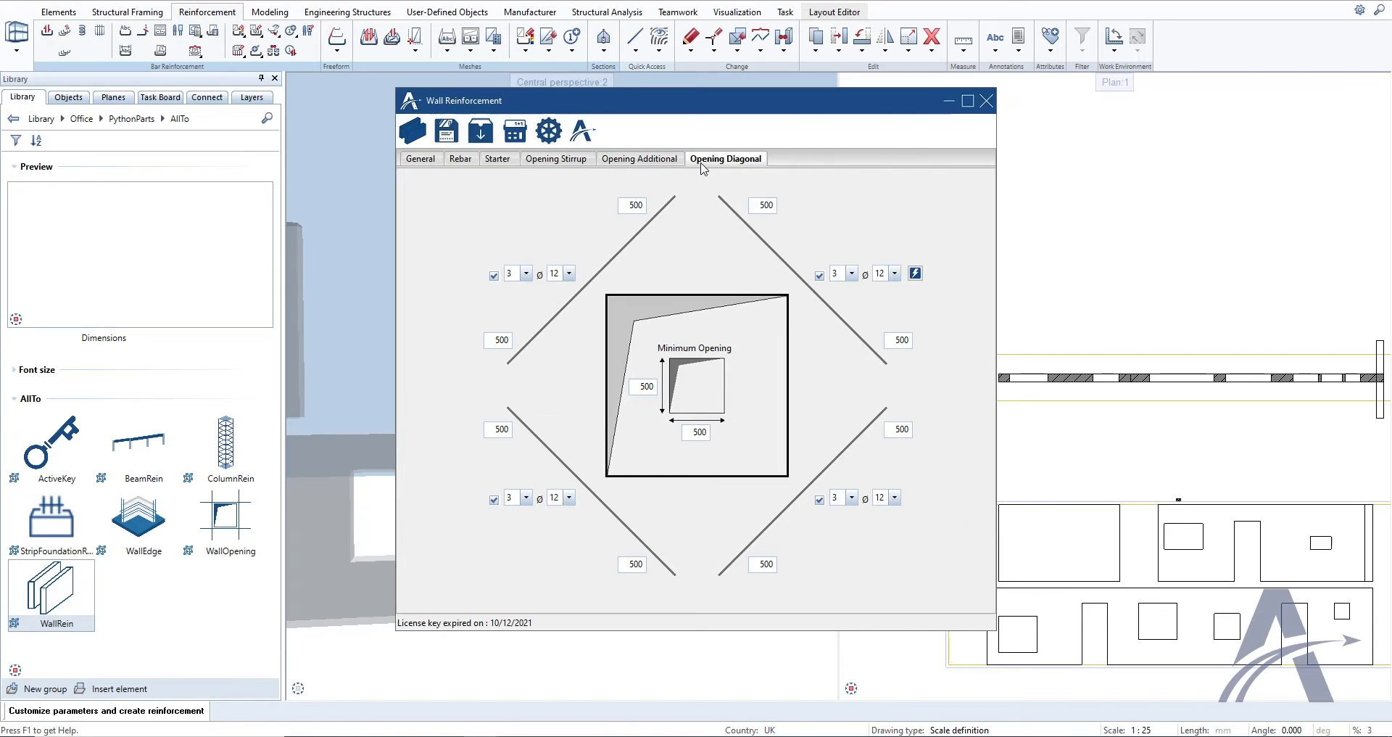
click(515, 131)
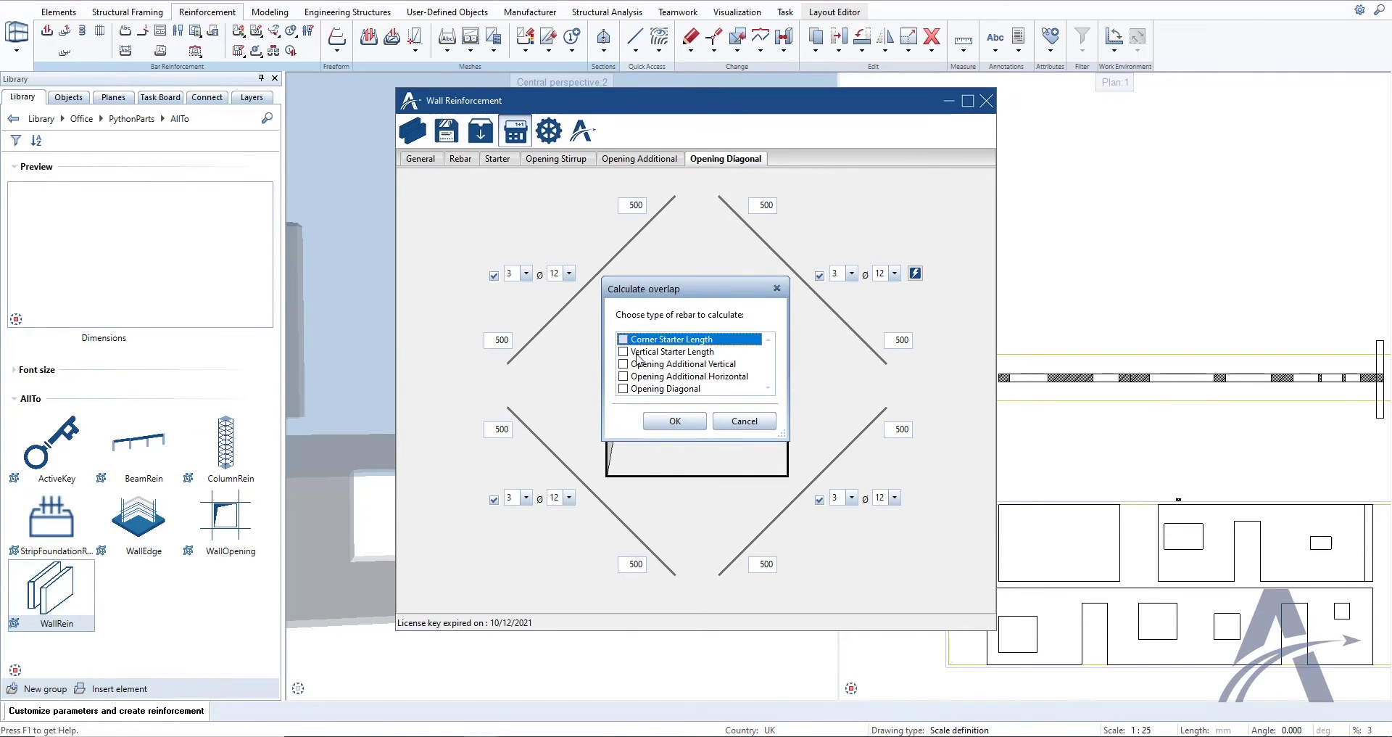
click(623, 389)
click(661, 419)
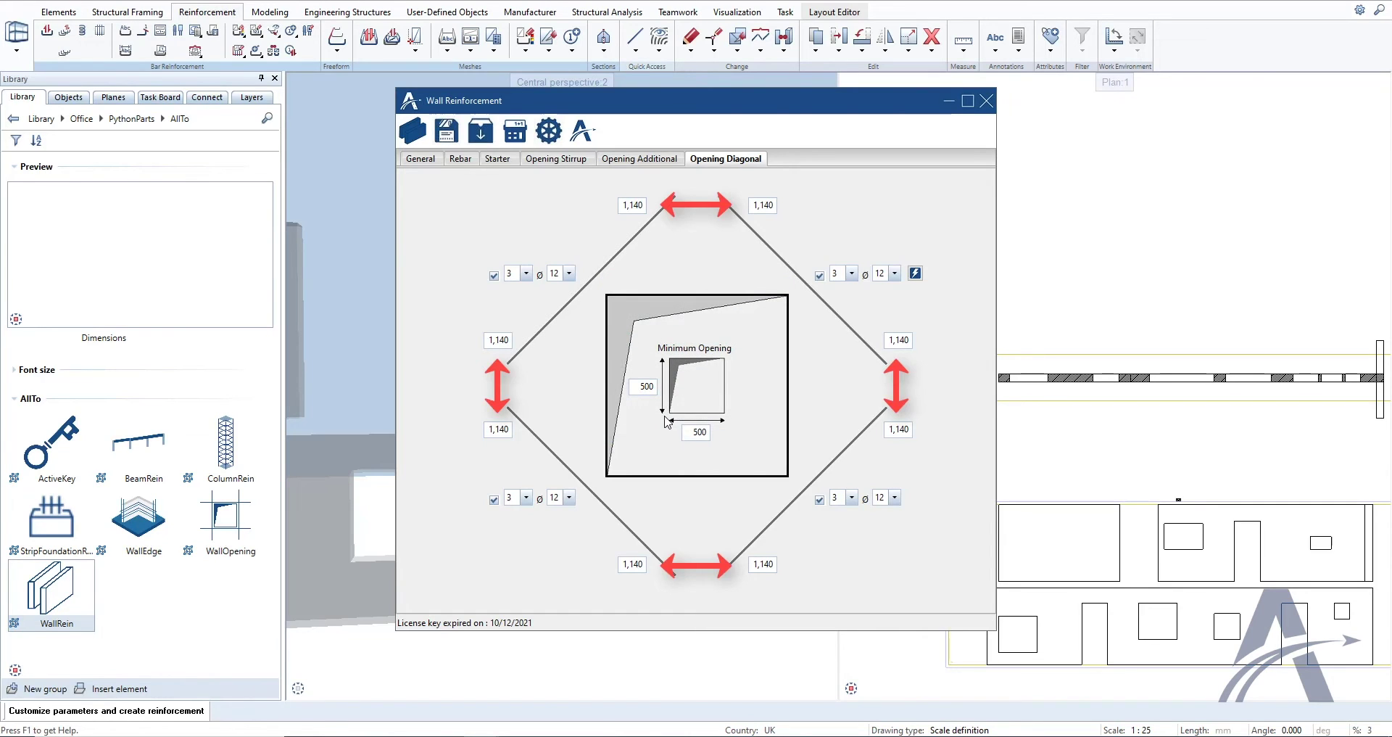
Step: Open the WallRein settings and check the options for the corner starter length
click(547, 133)
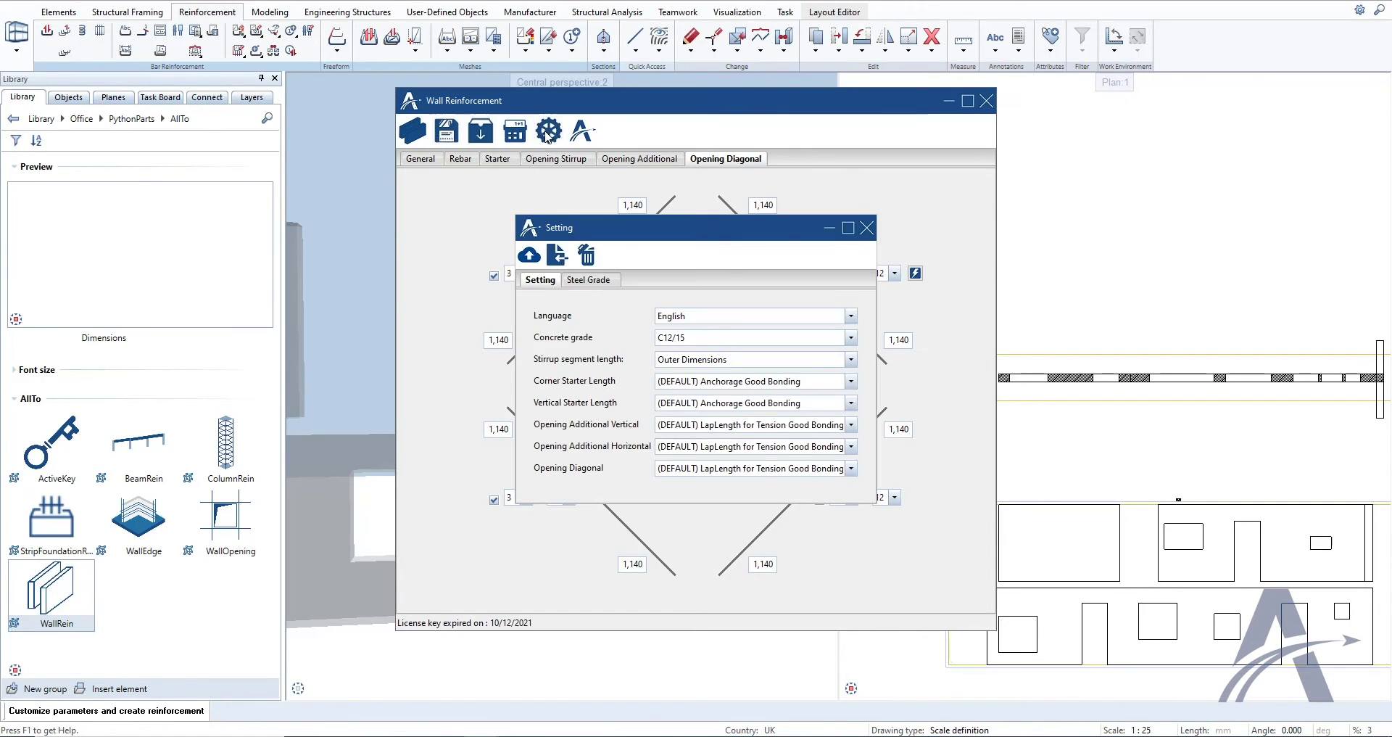
click(722, 383)
click(722, 387)
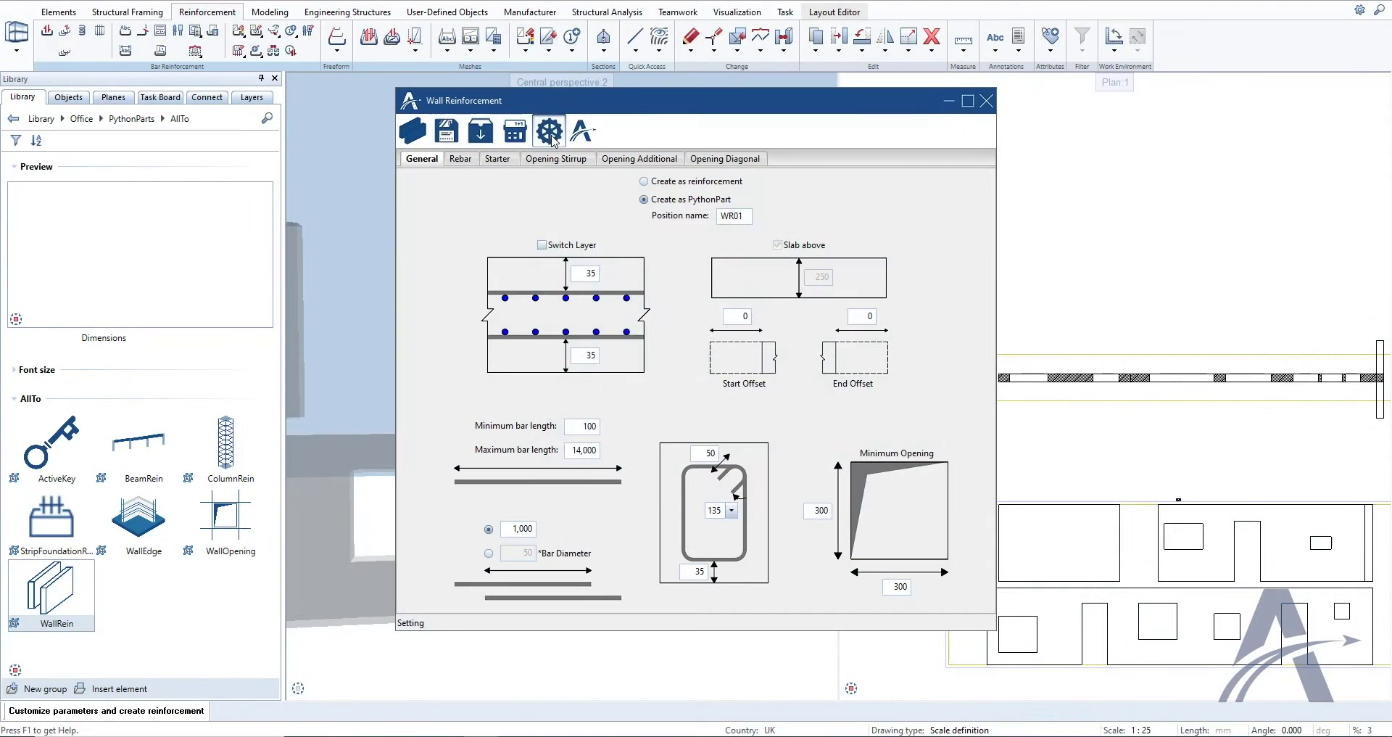
Step: Switch the tool language to German and back to English in the WallRein settings
click(550, 133)
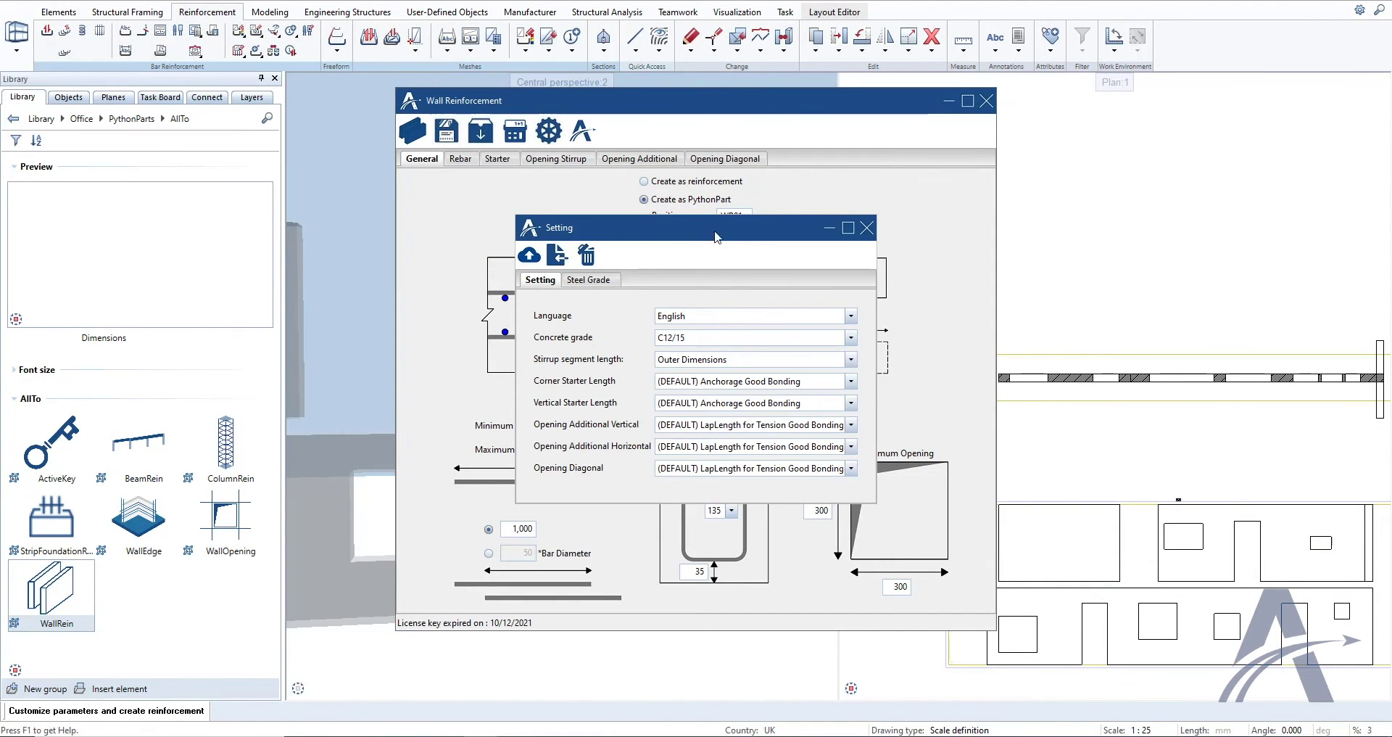
click(747, 316)
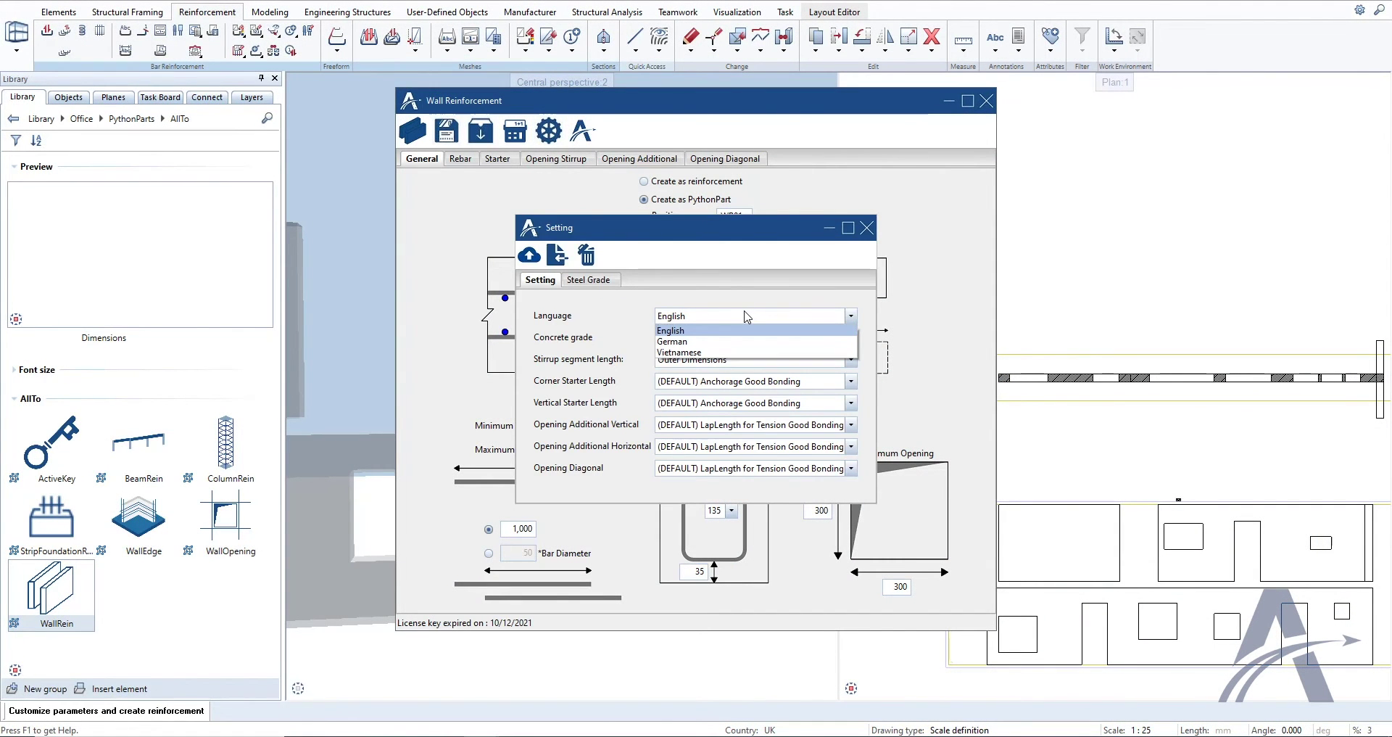
click(721, 341)
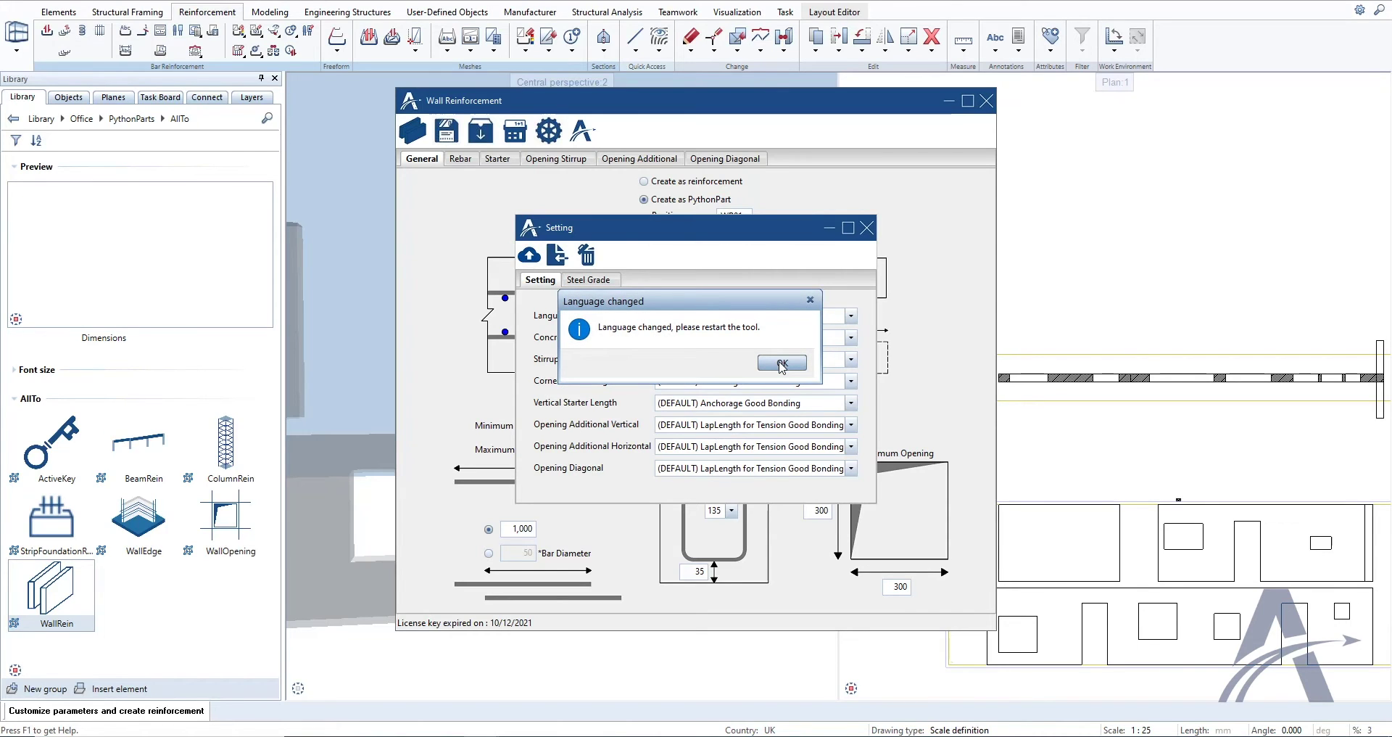
click(781, 364)
click(747, 316)
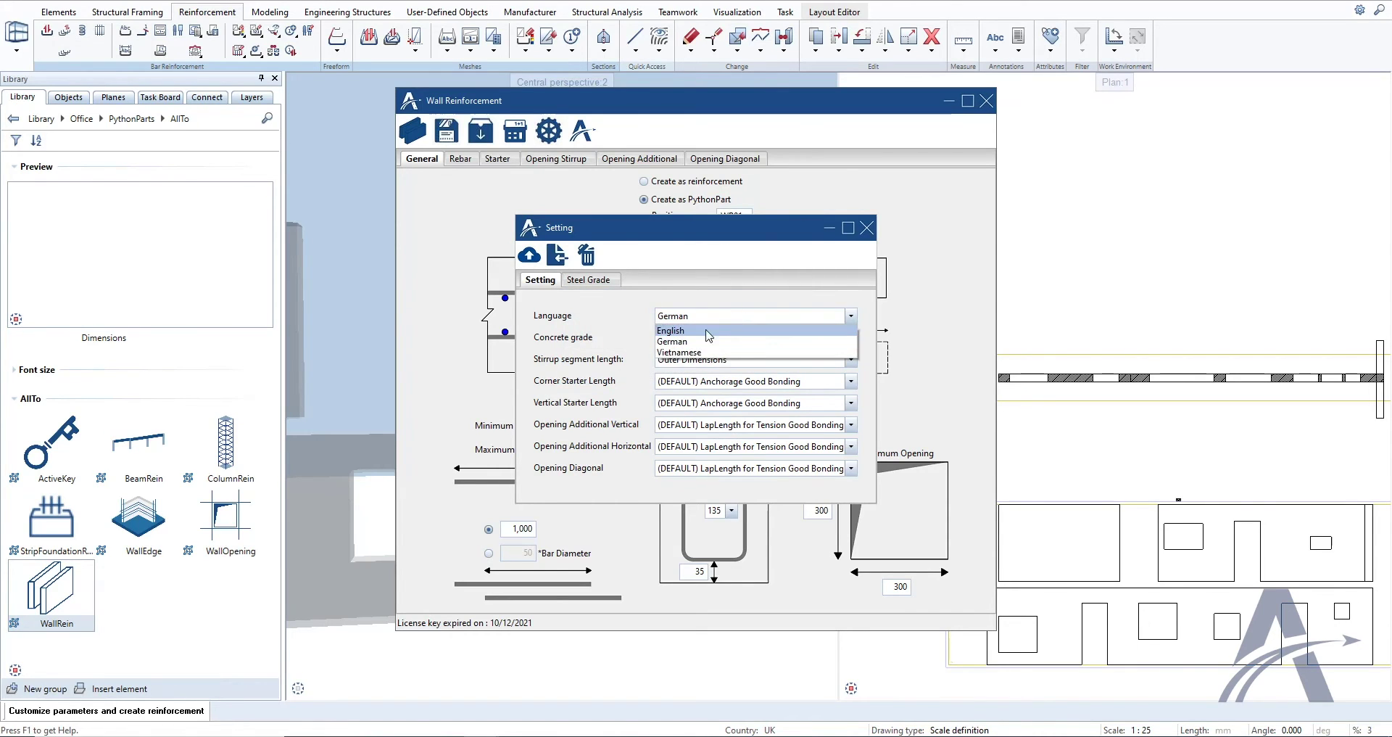
click(697, 334)
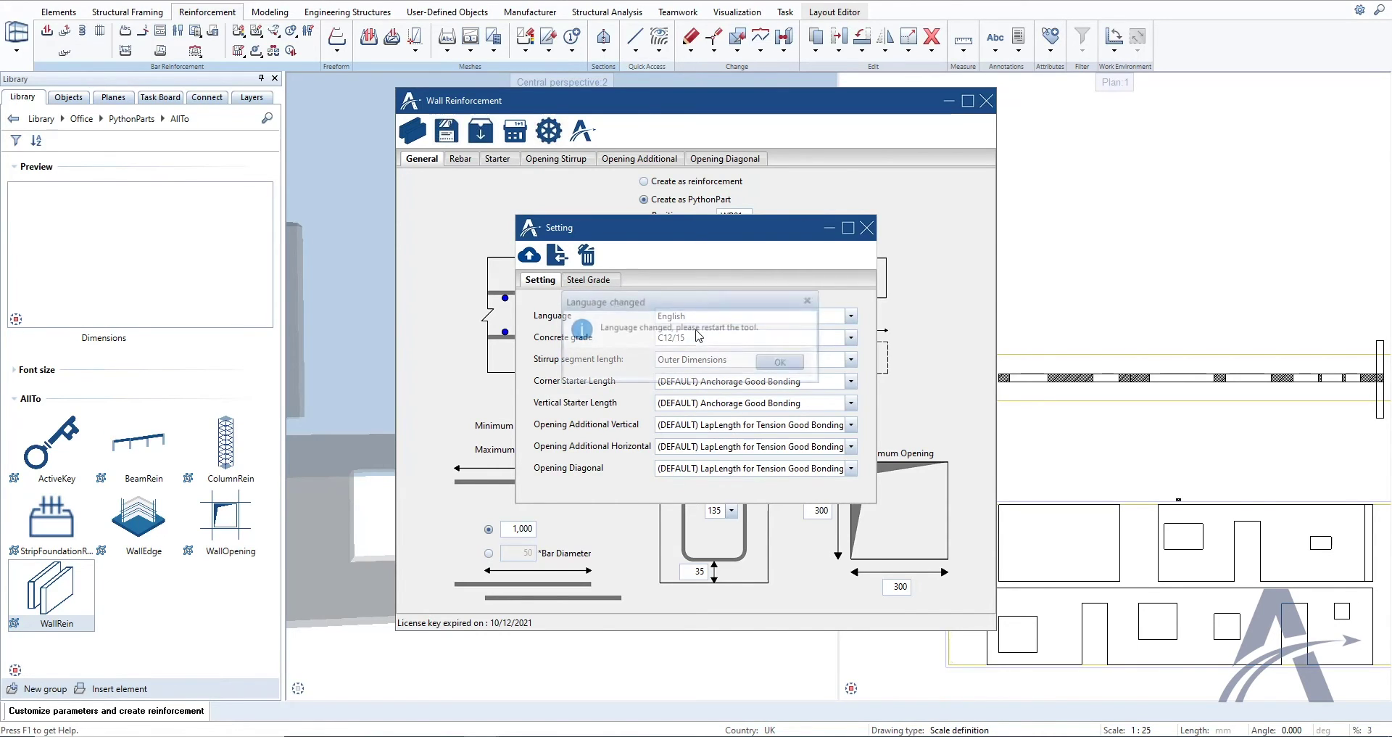
click(786, 367)
Step: Review the concrete grade and corner starter length options, keeping C12/15 and (DEFAULT) Anchorage Good Bonding
click(718, 341)
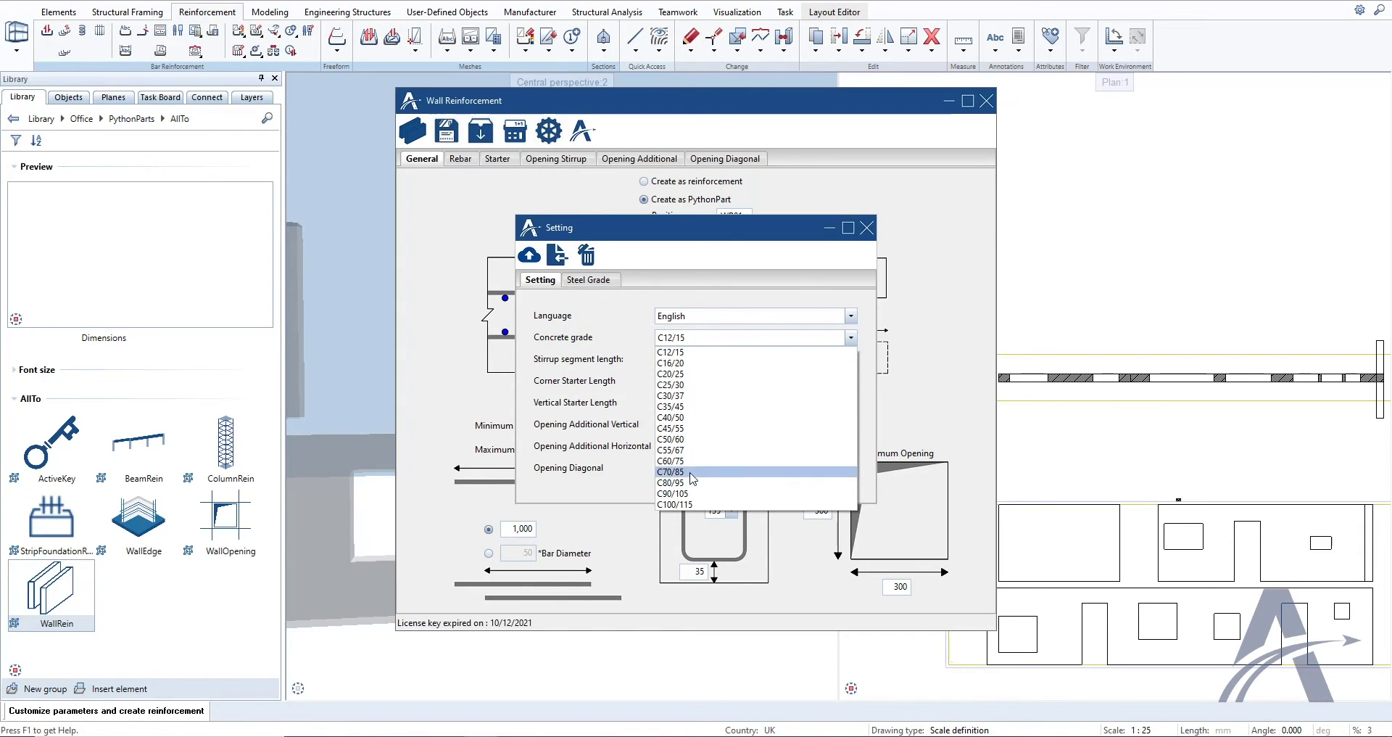
click(703, 354)
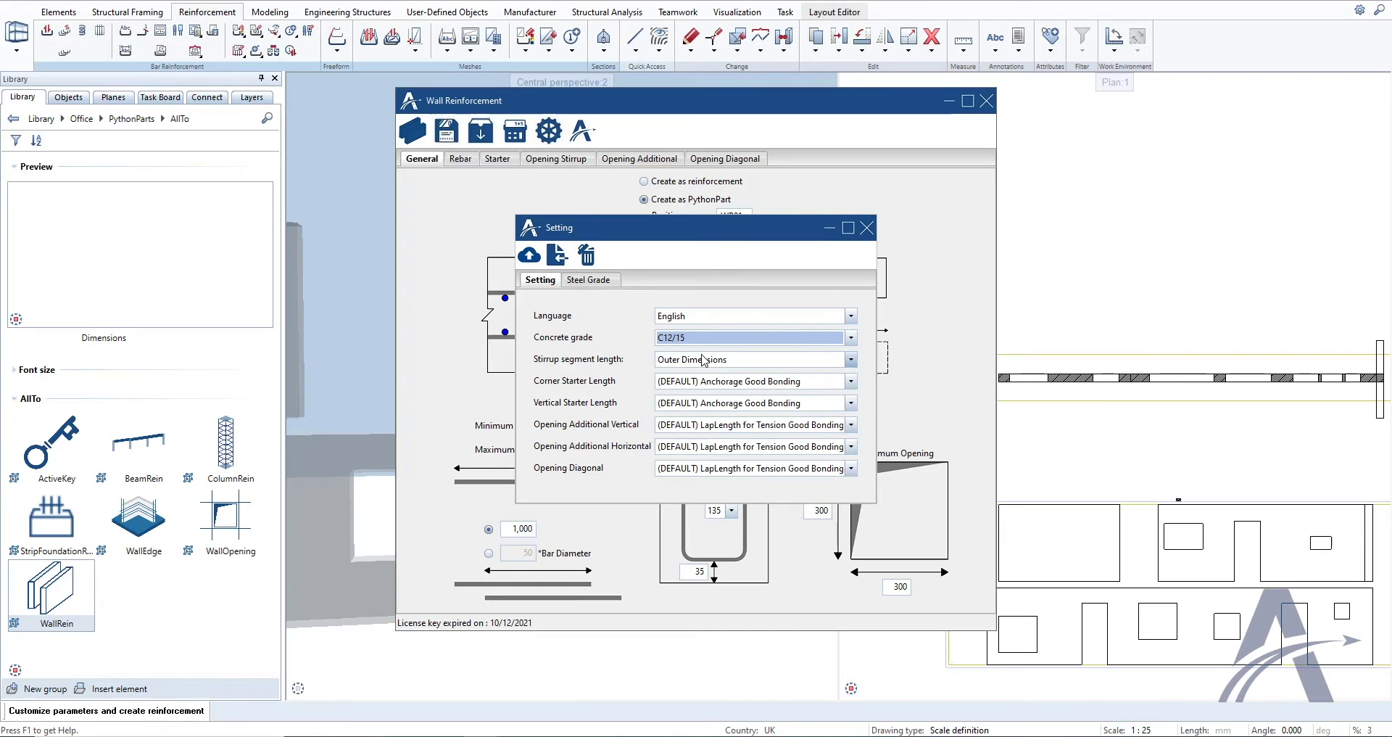
click(755, 384)
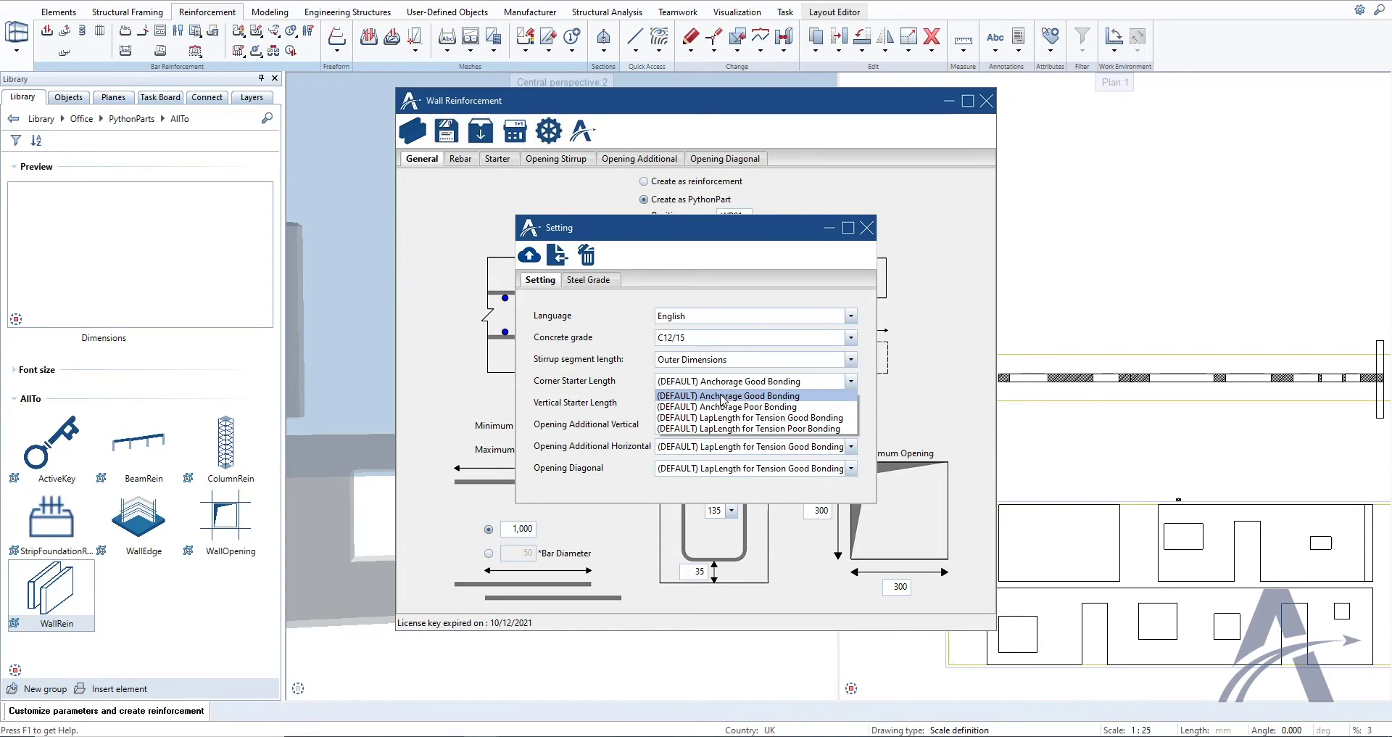
click(722, 396)
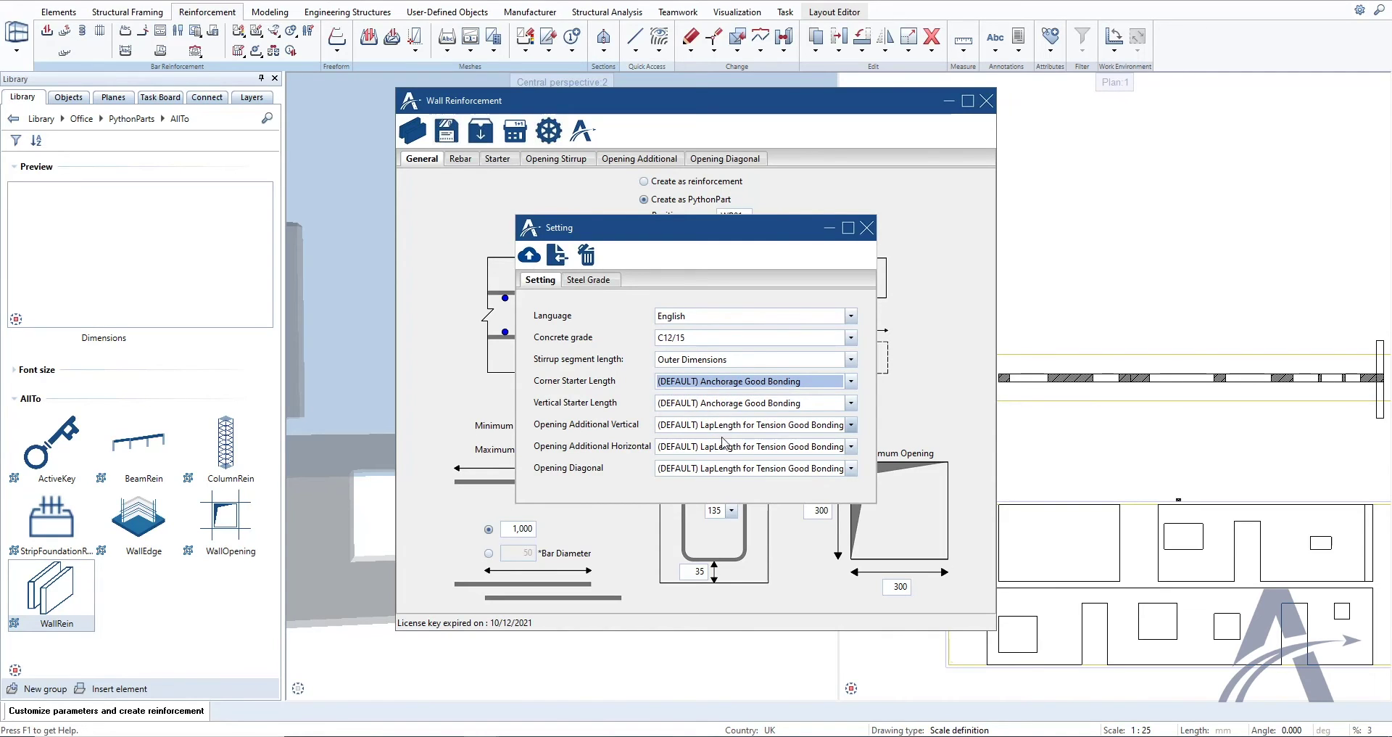
Step: Set the C12/15 overlap length for diameter 8 bars to 600 in the Anchorage Good Bonding database and save it as Custom
click(528, 261)
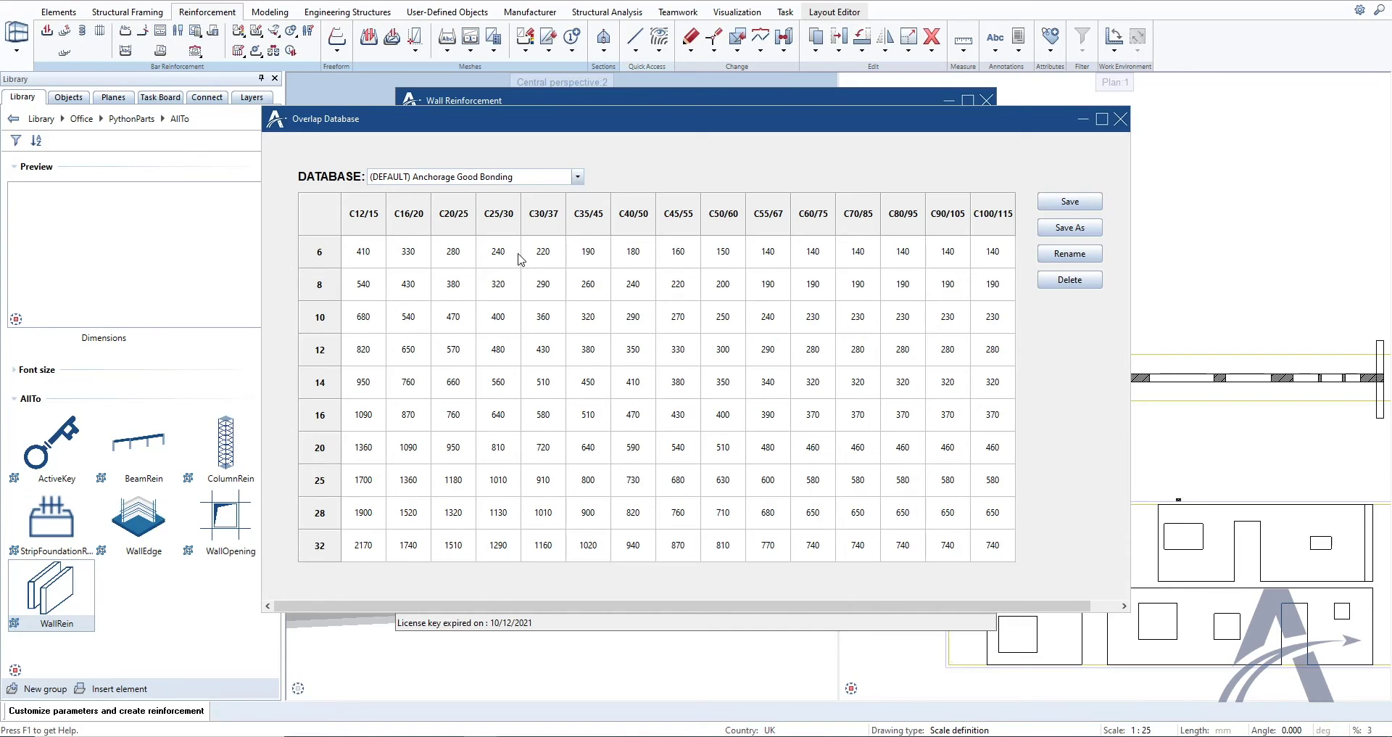
click(372, 285)
click(372, 287)
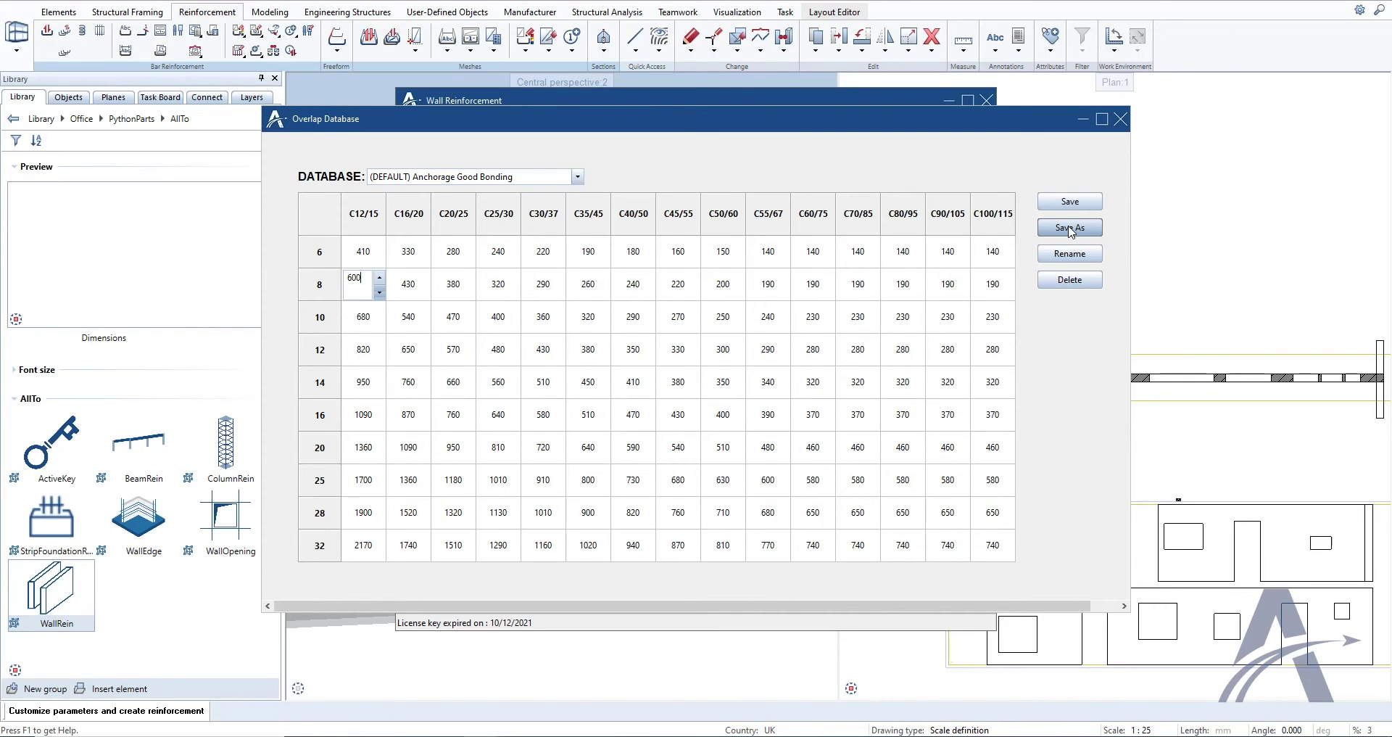
click(1070, 228)
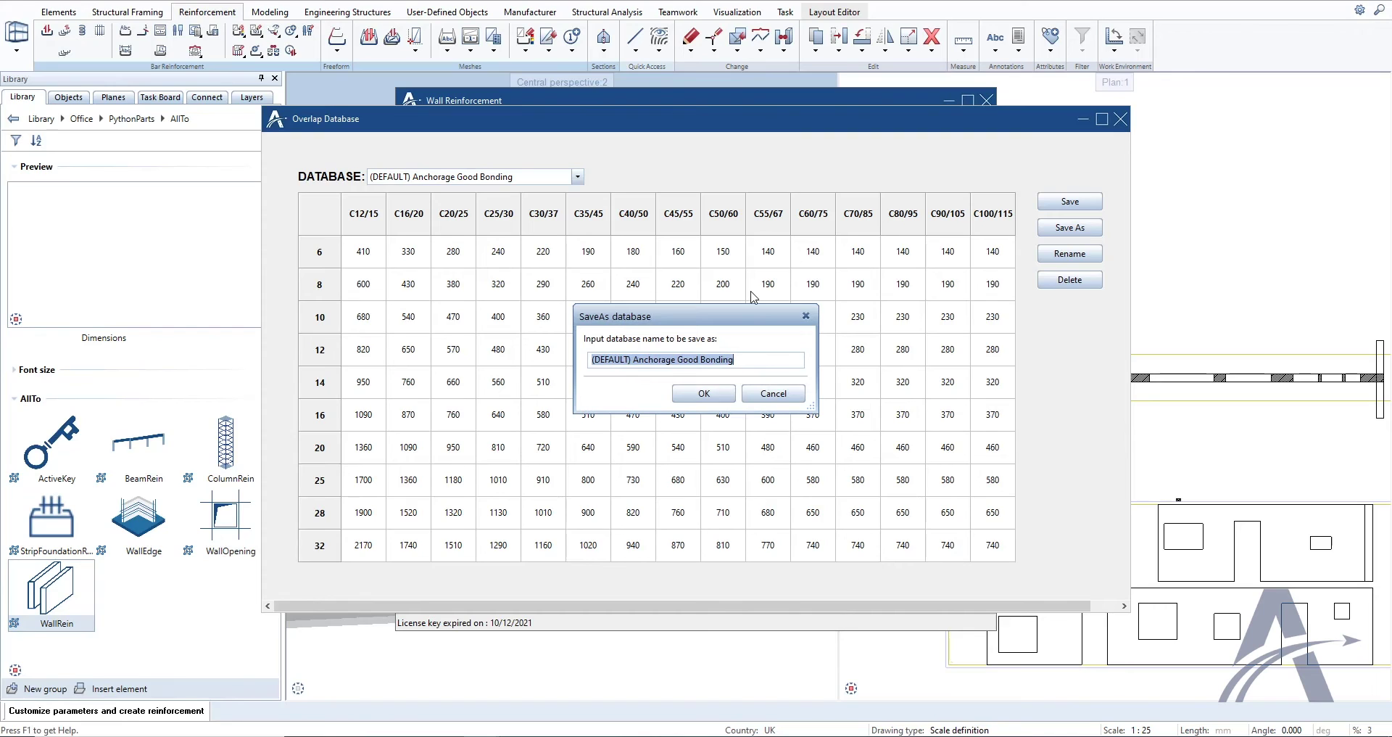
key(BackSpace)
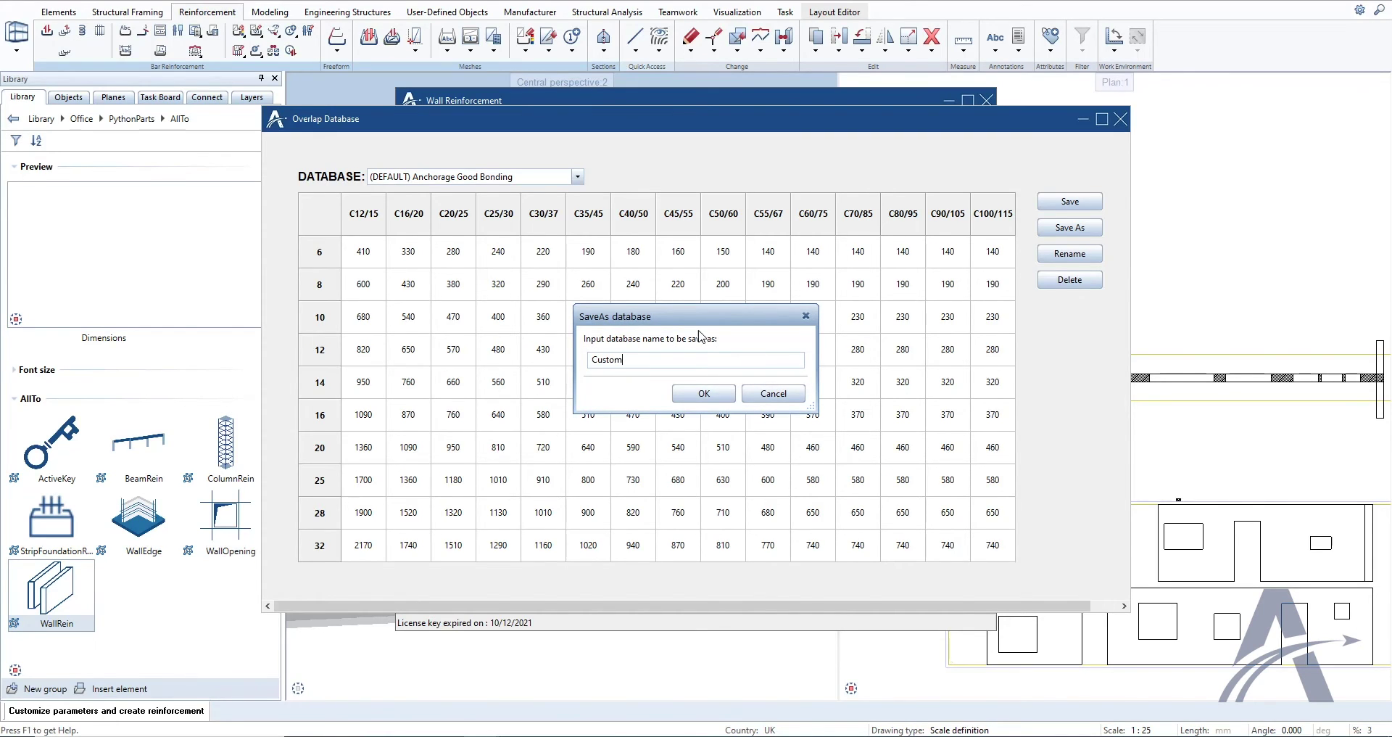
click(703, 394)
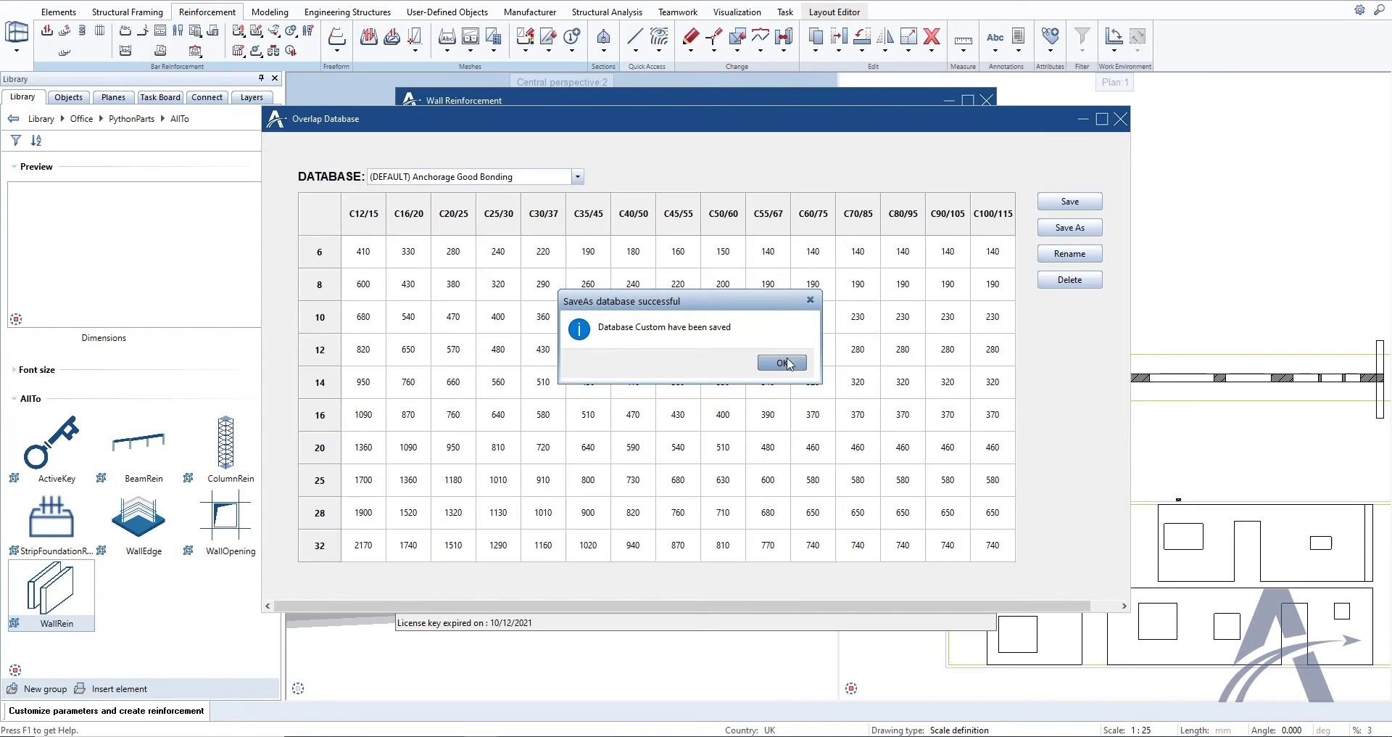
click(782, 363)
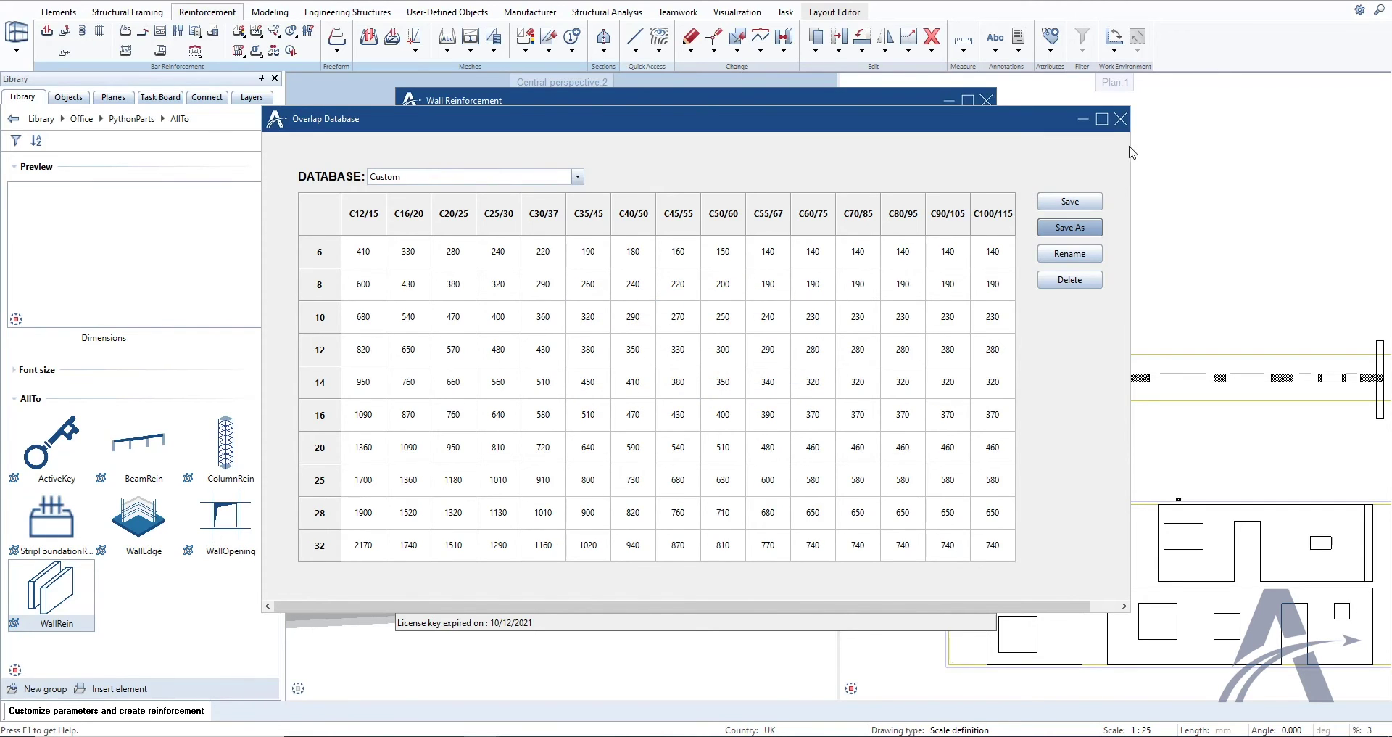
Step: Close the overlap database and assign Custom as the corner starter length
click(1121, 119)
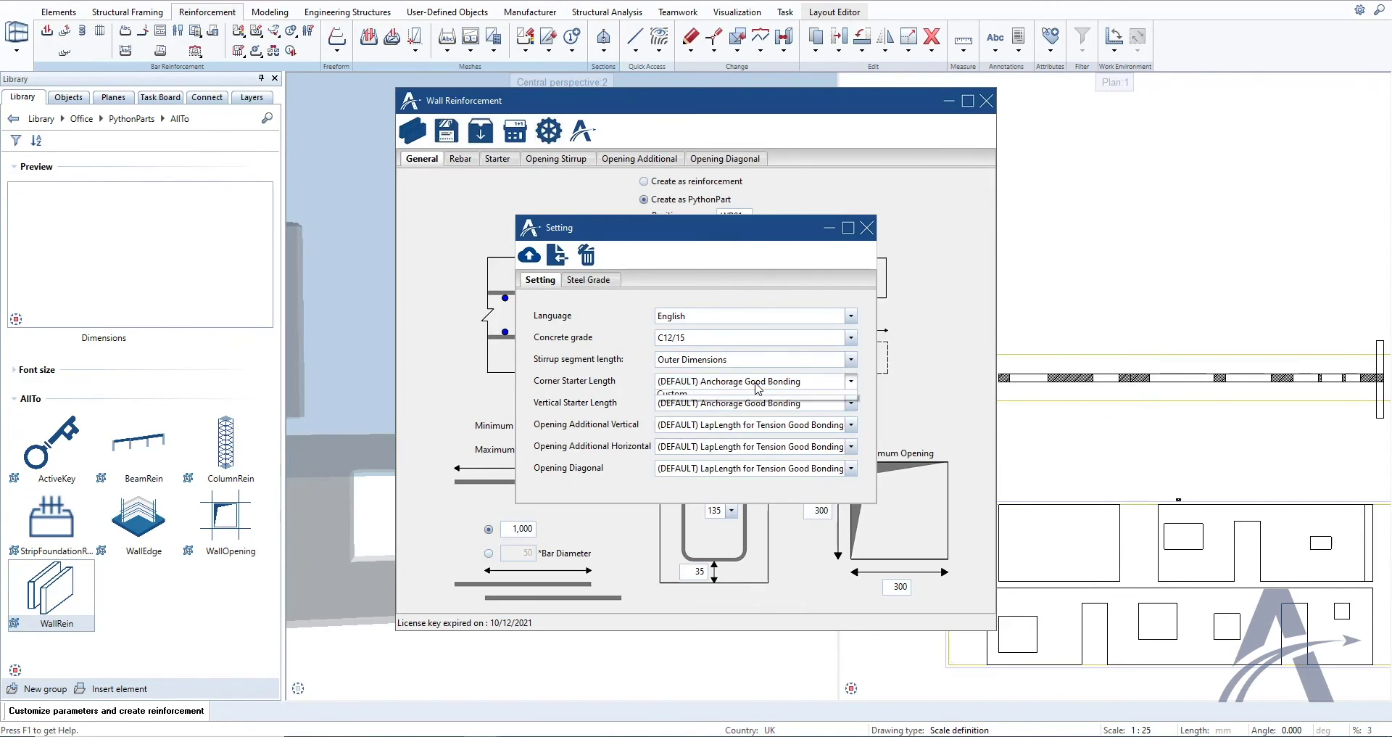
click(747, 382)
click(691, 441)
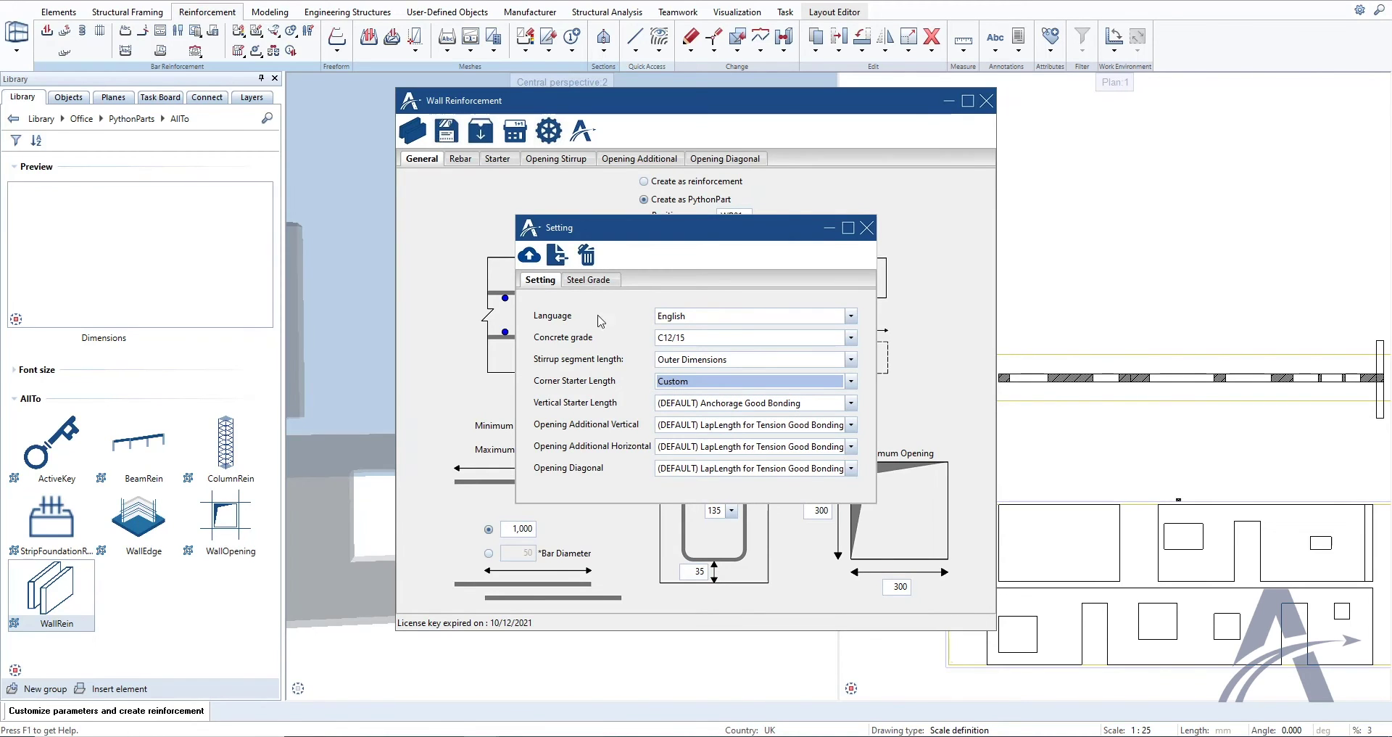
Step: Rename the Custom overlap database to Custom 01 and delete it
click(529, 256)
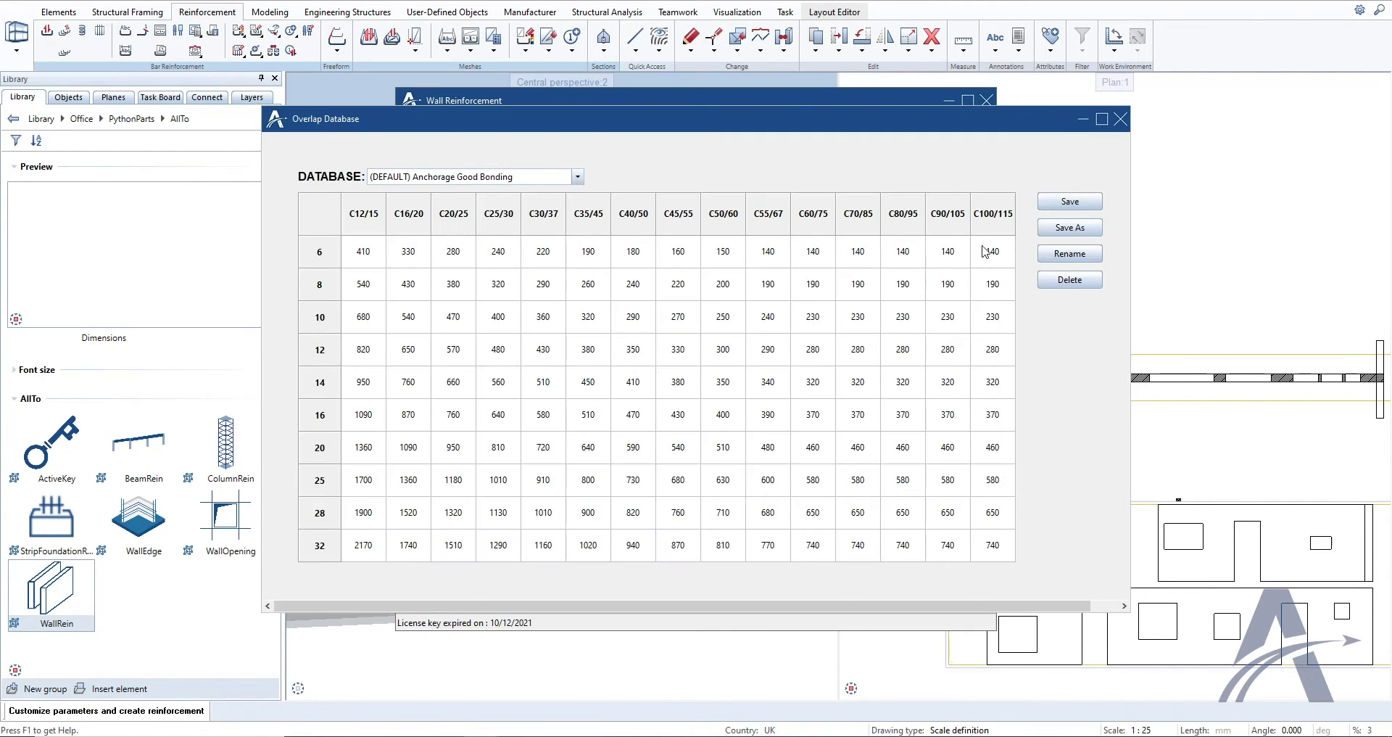
click(578, 176)
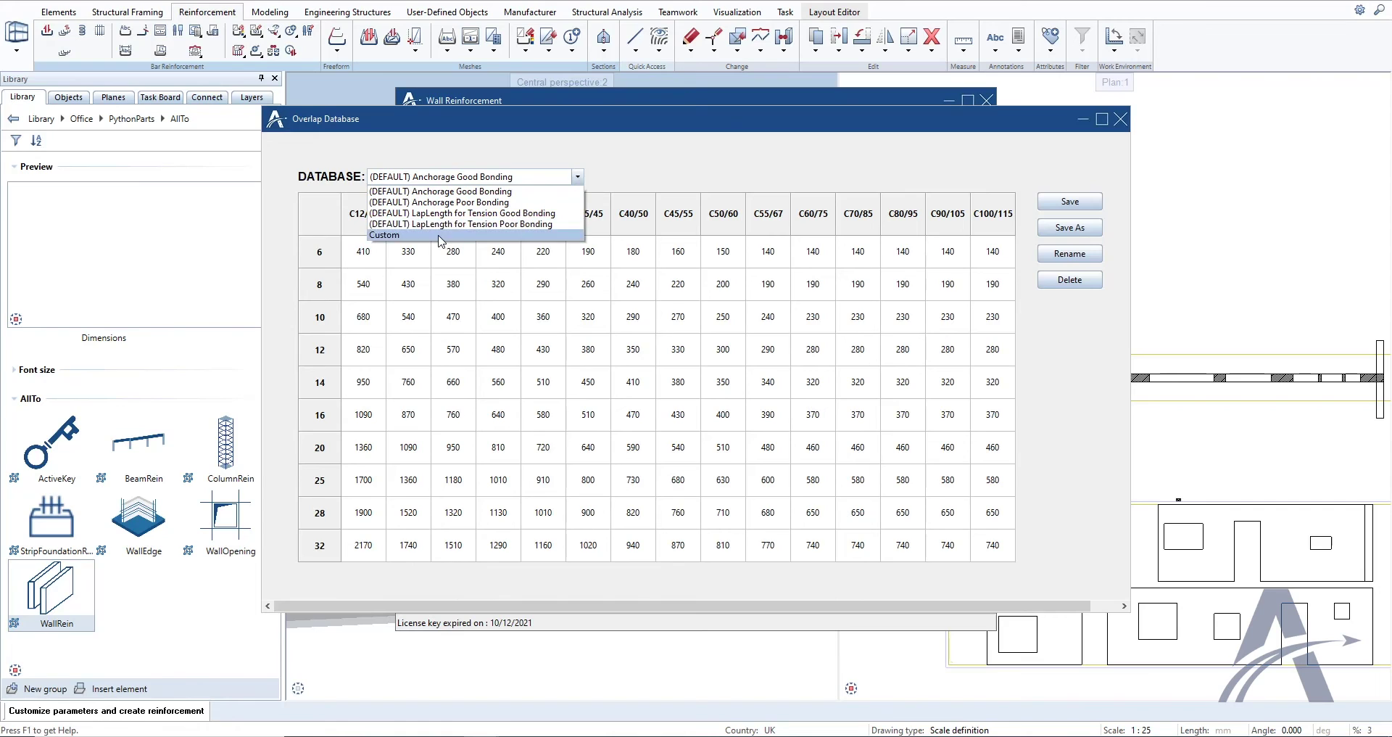
click(464, 242)
click(1077, 253)
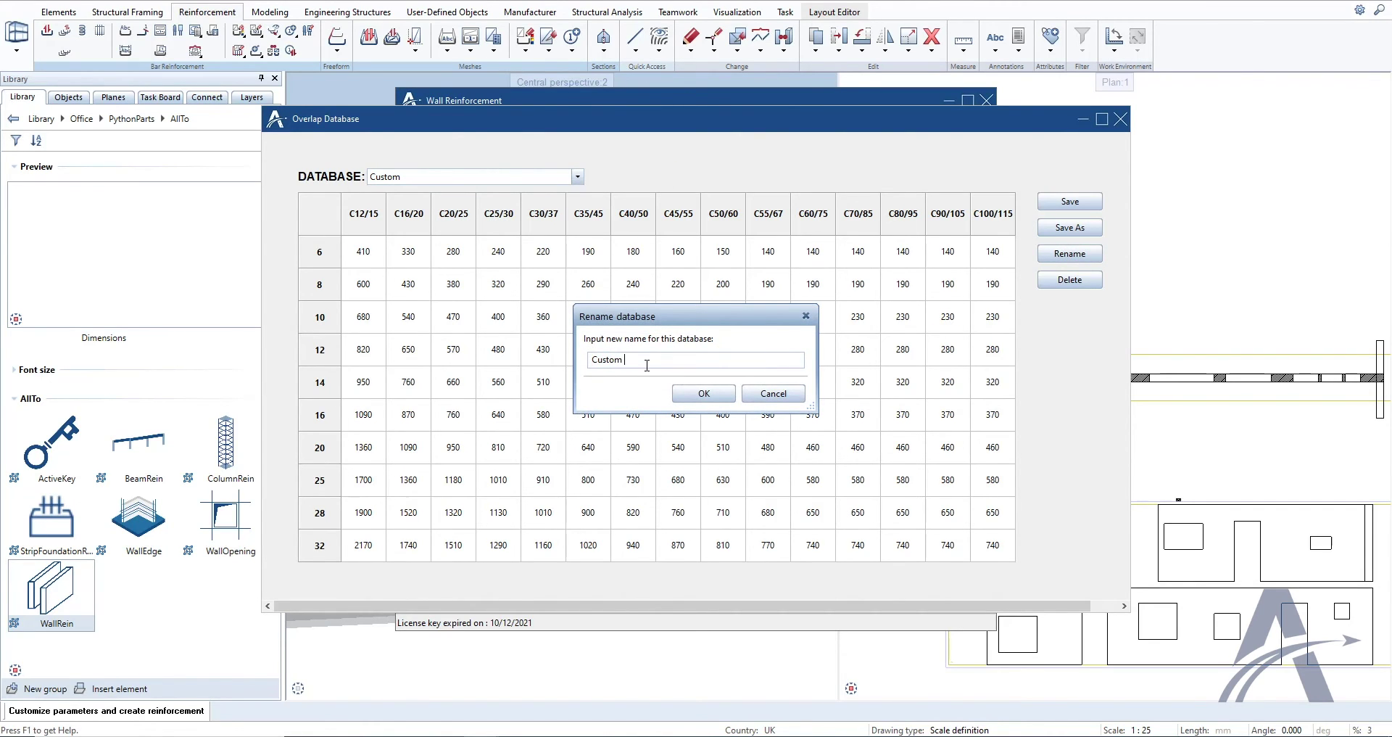
click(701, 393)
click(779, 362)
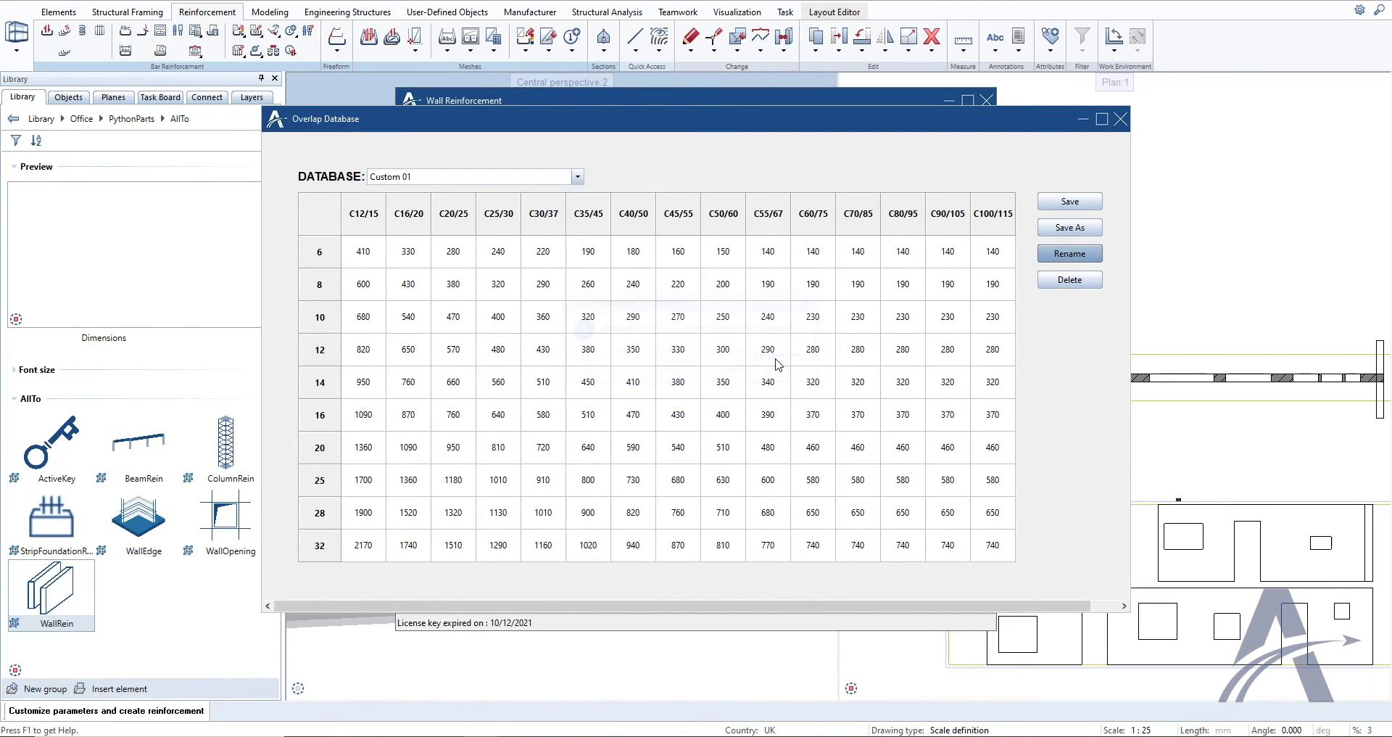
click(1059, 281)
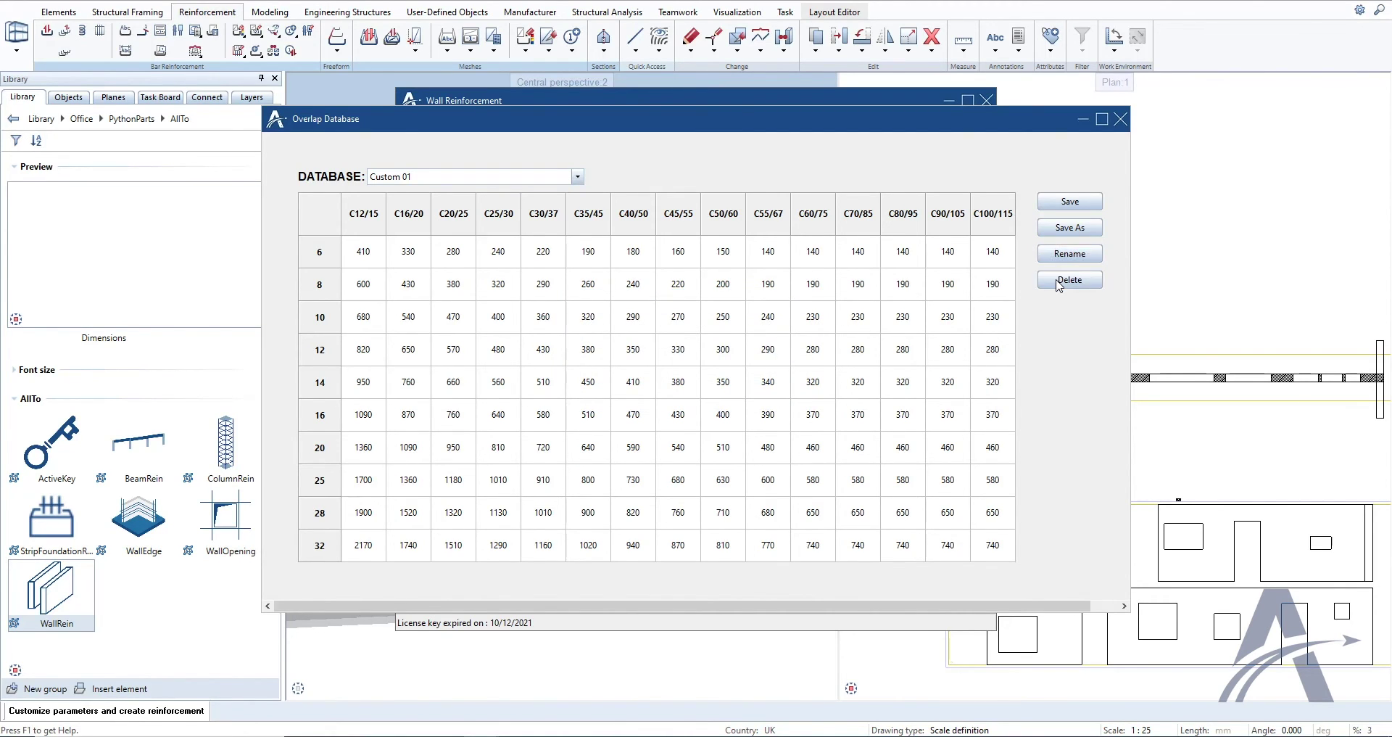
click(781, 363)
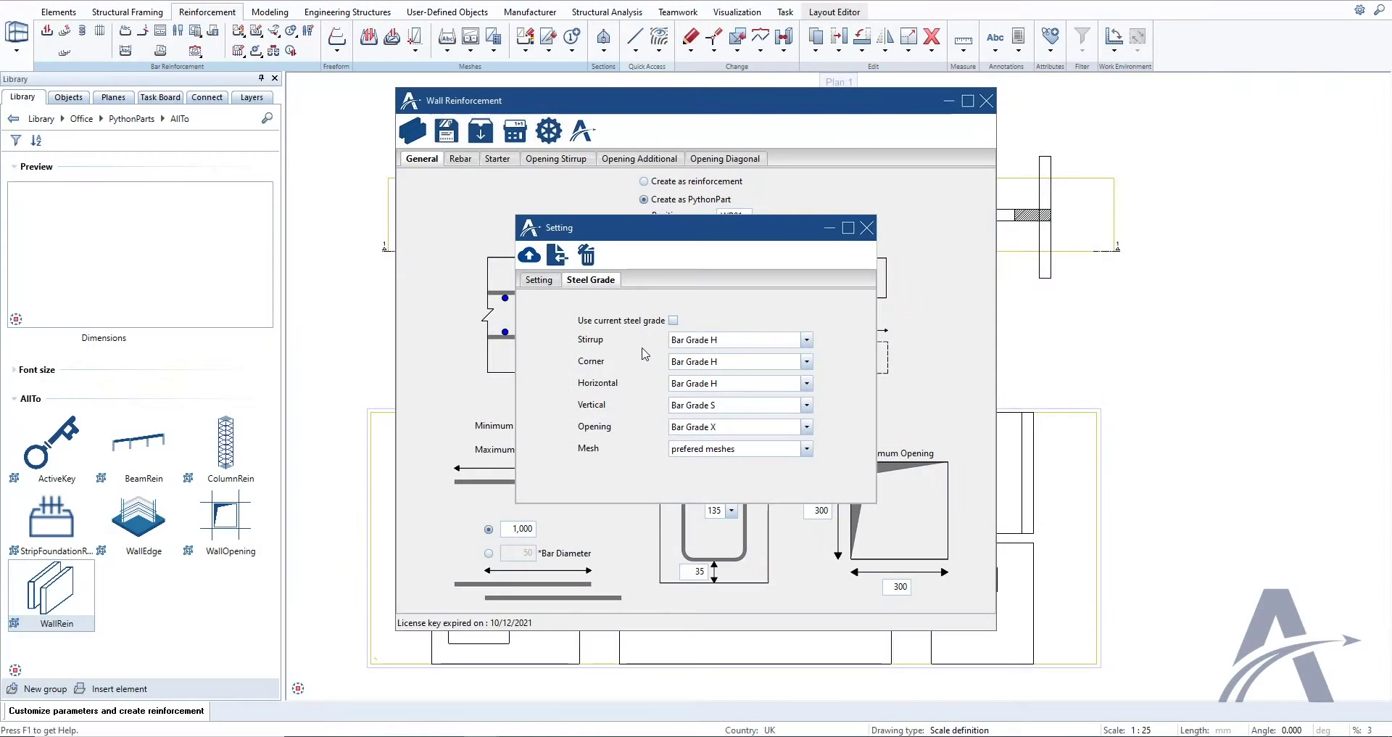
Step: With the current steel grade option off, set the stirrup steel to Bar Grade A and the corner steel to Bar Grade B
click(673, 320)
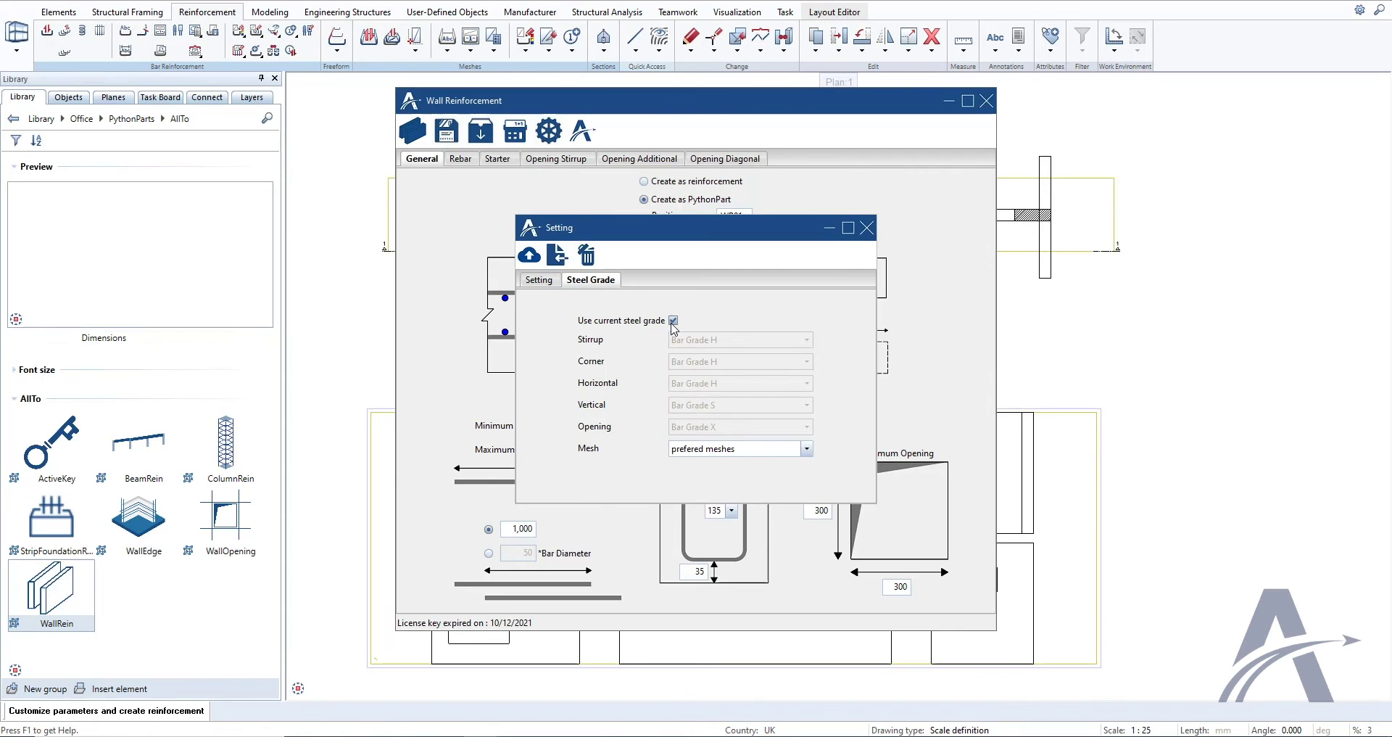
click(674, 322)
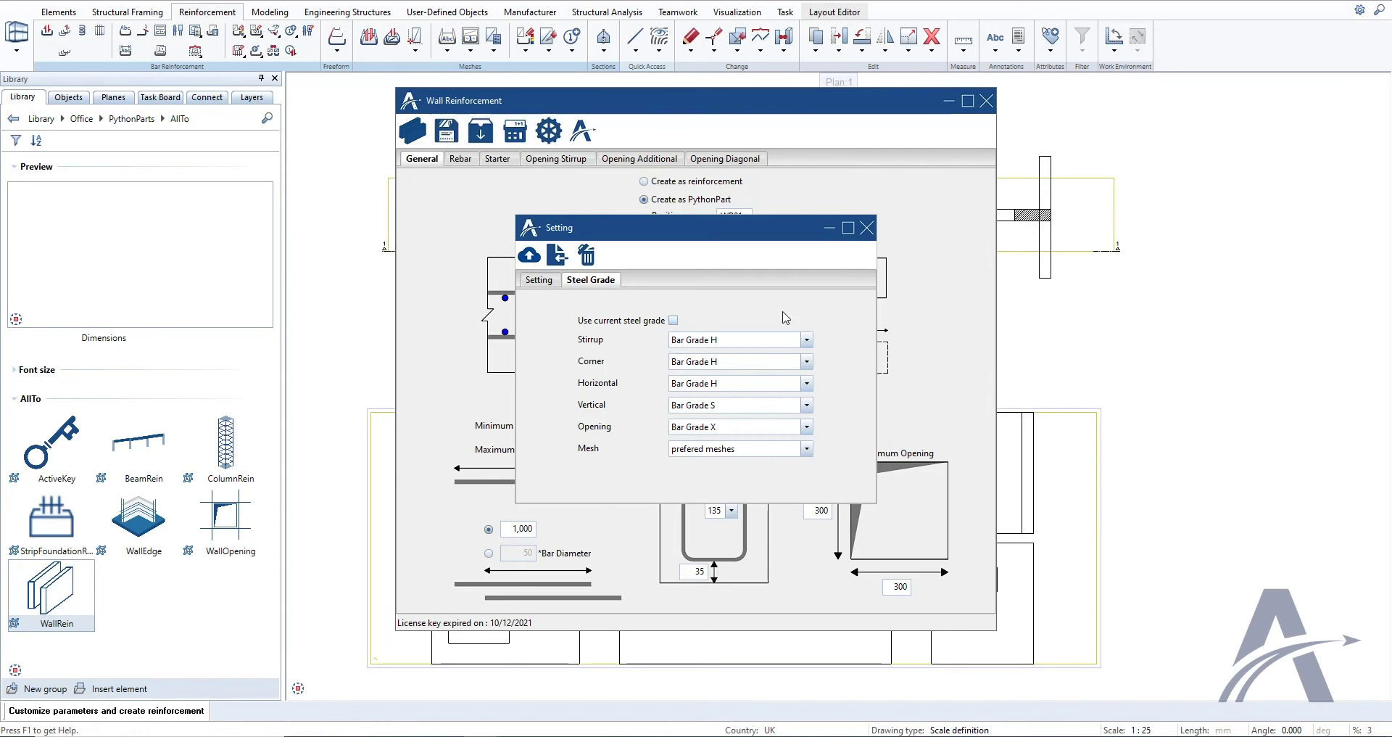
click(807, 340)
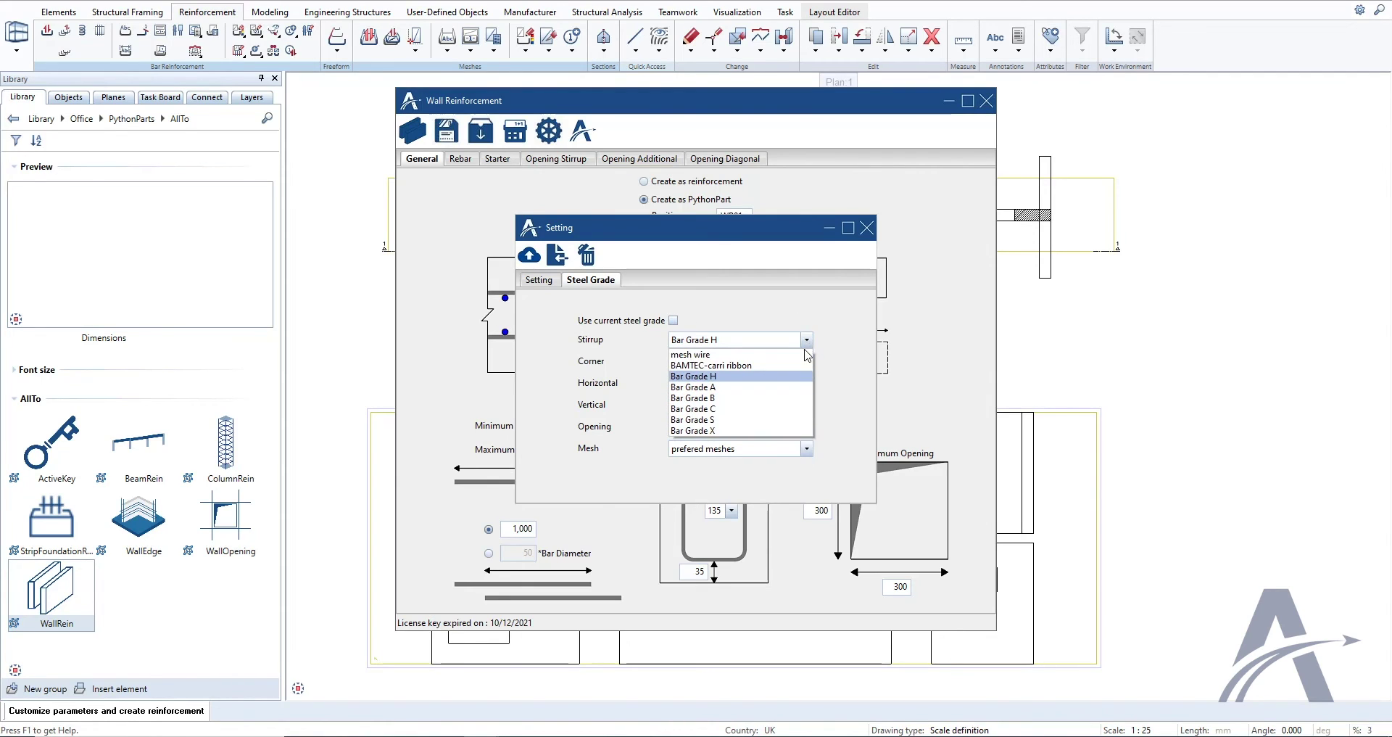
click(732, 387)
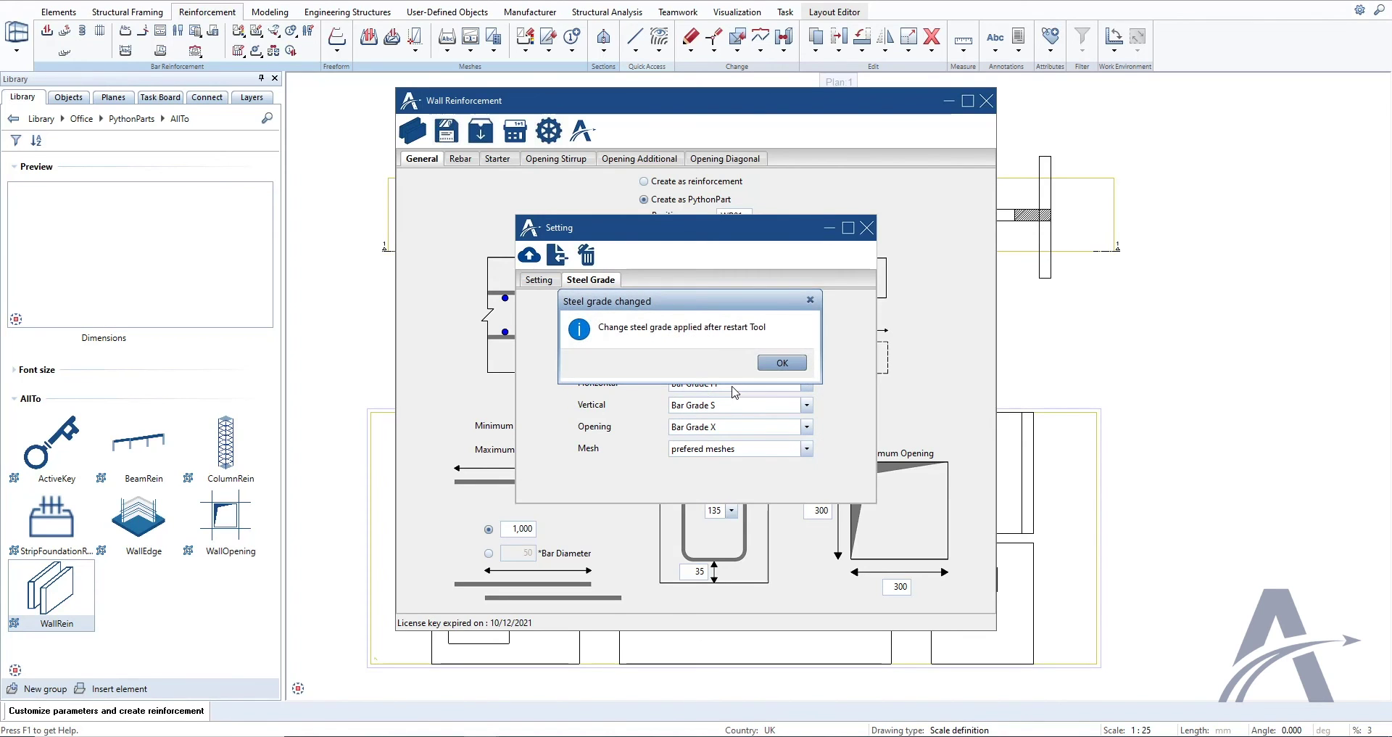
click(780, 363)
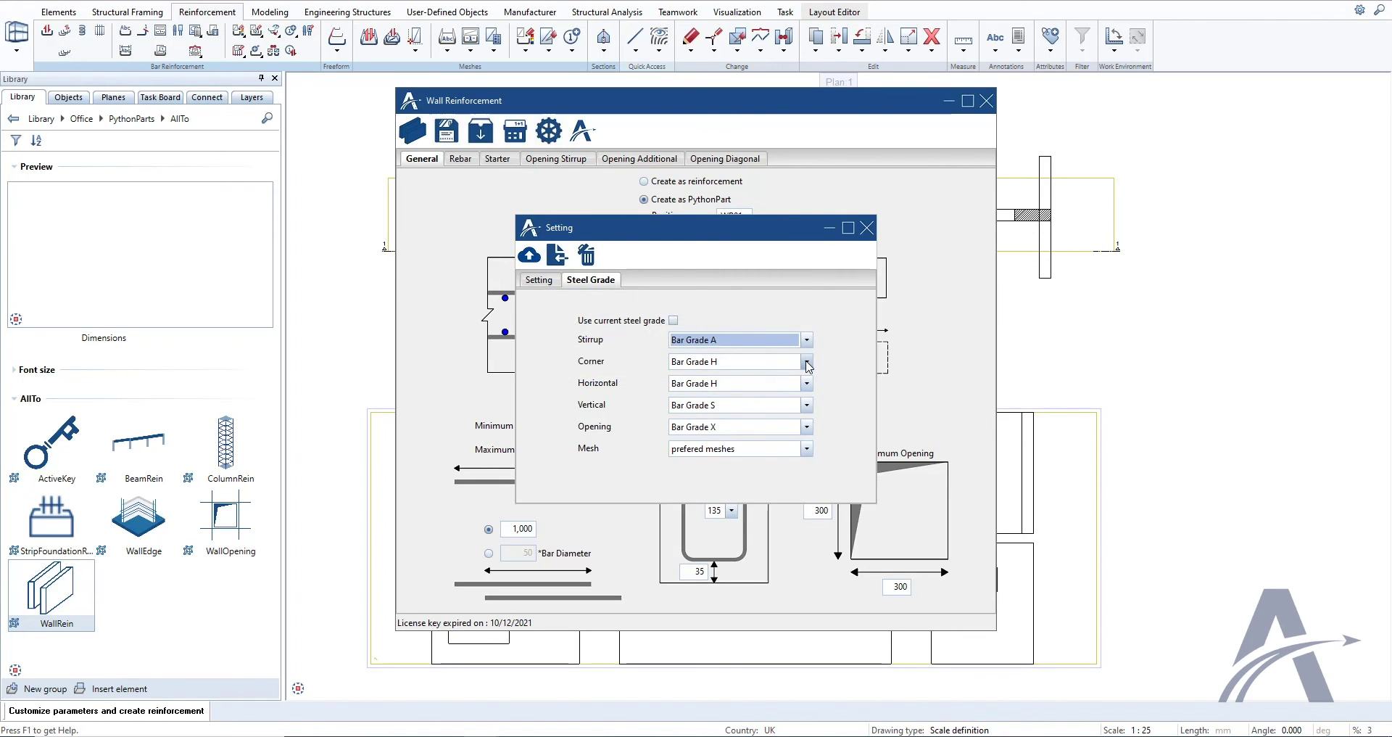
click(807, 362)
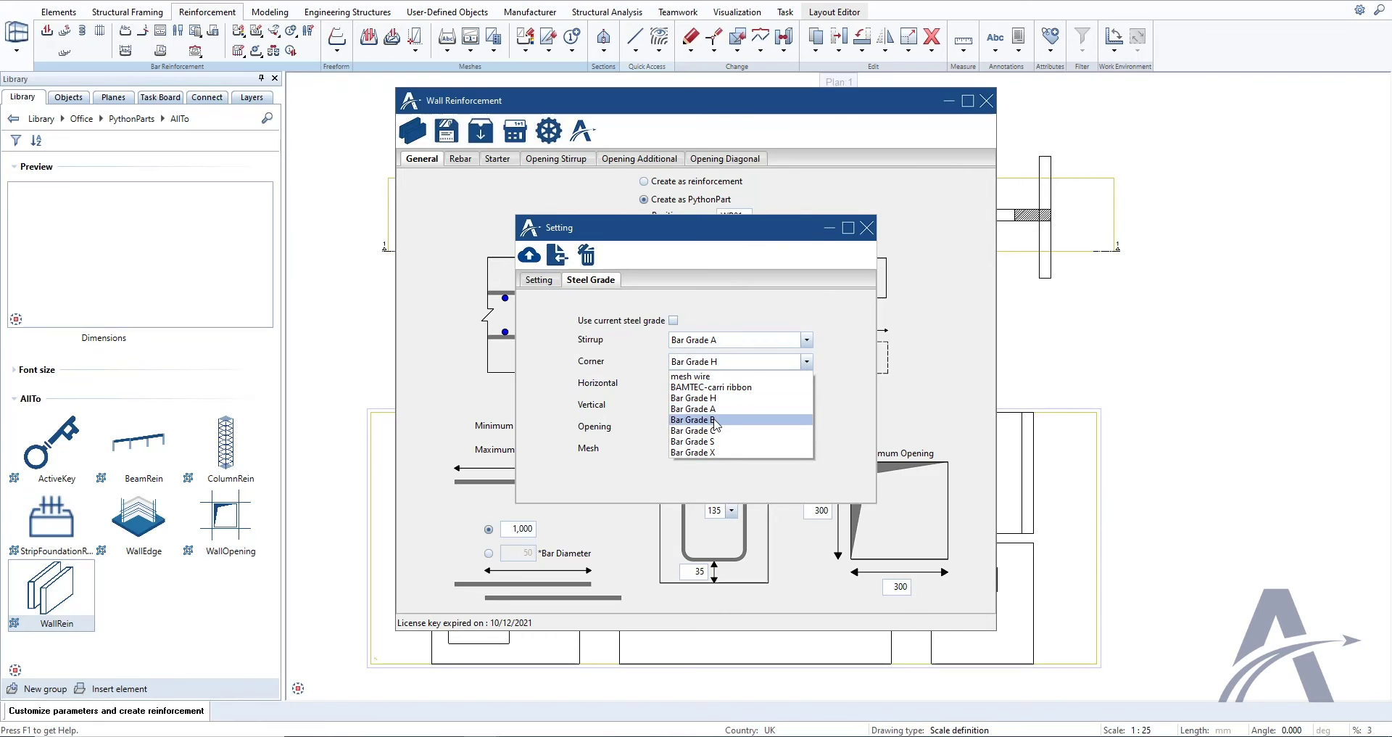
click(716, 419)
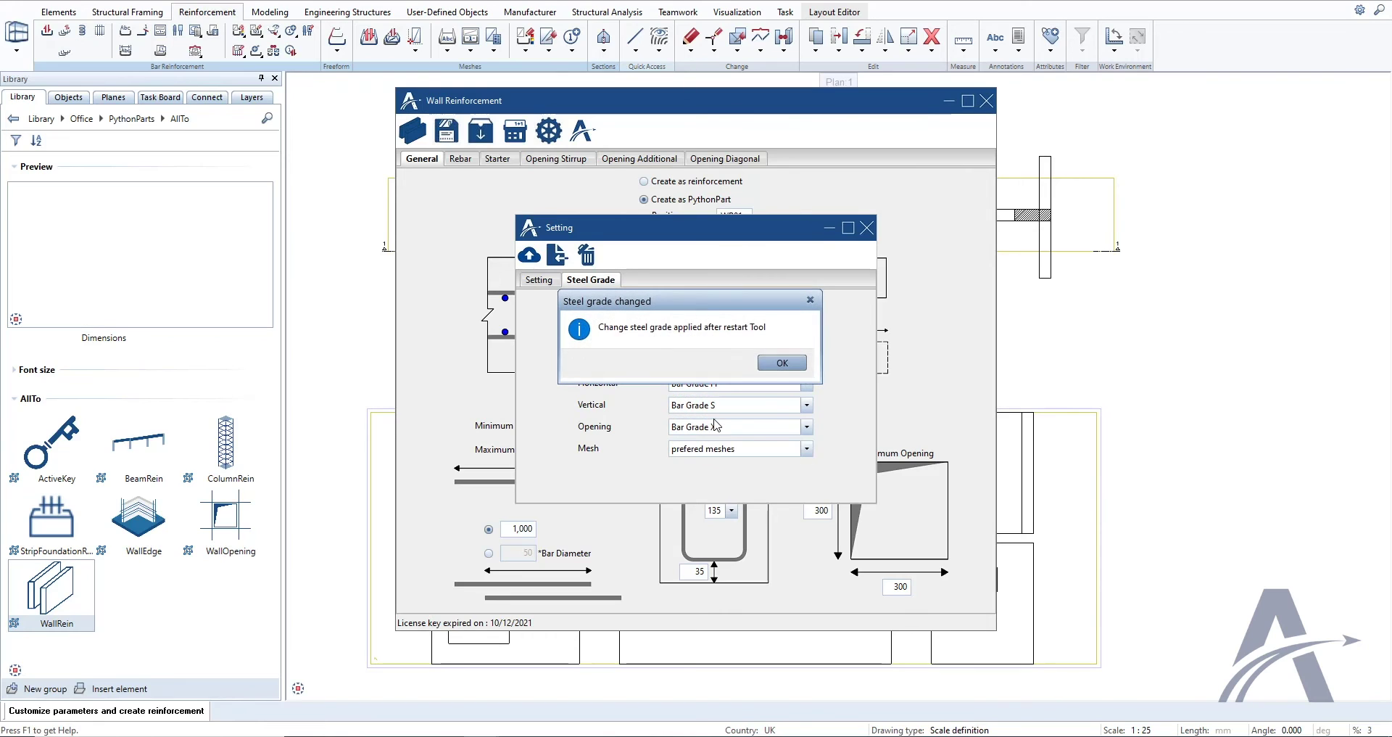
click(783, 362)
click(867, 227)
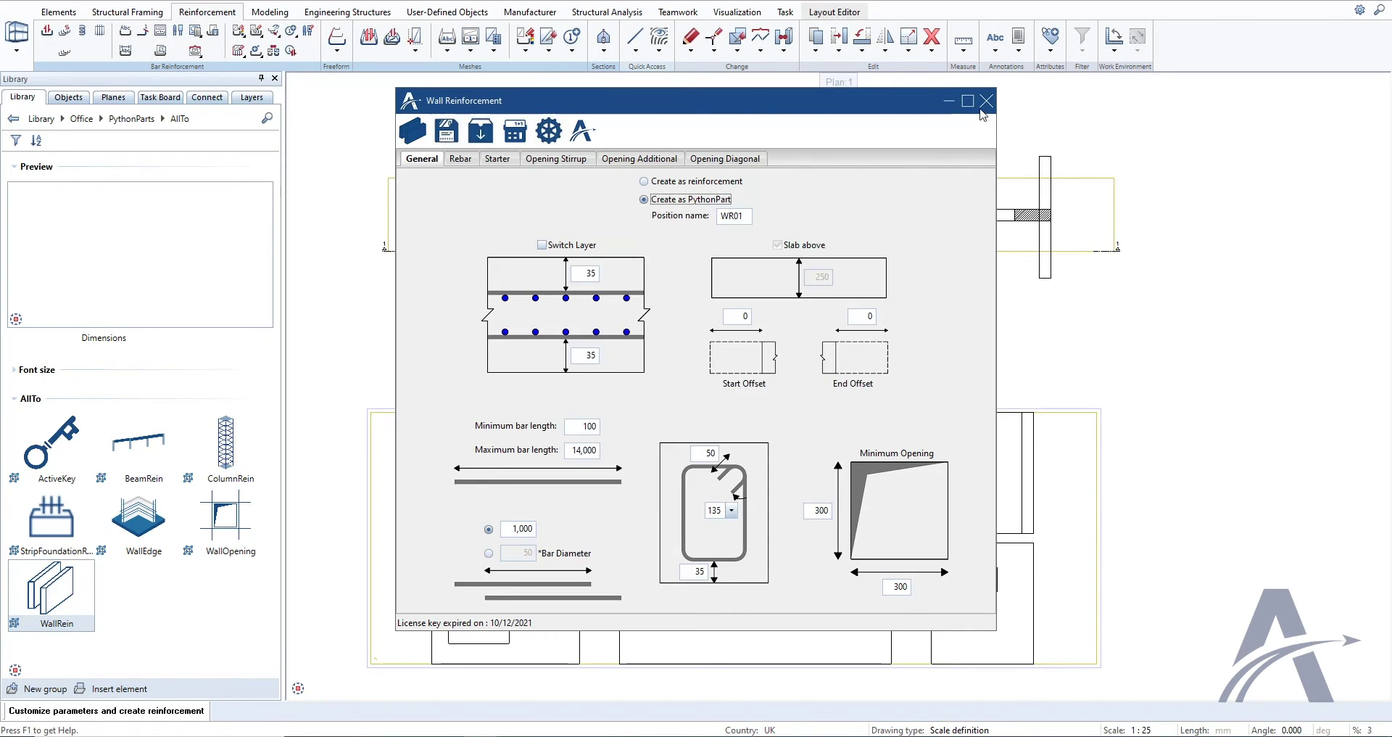
Step: Restart WallRein, pick the narrow upper-storey wall as a wall above, and create the reinforcement for the lower wall
click(986, 101)
double_click(51, 590)
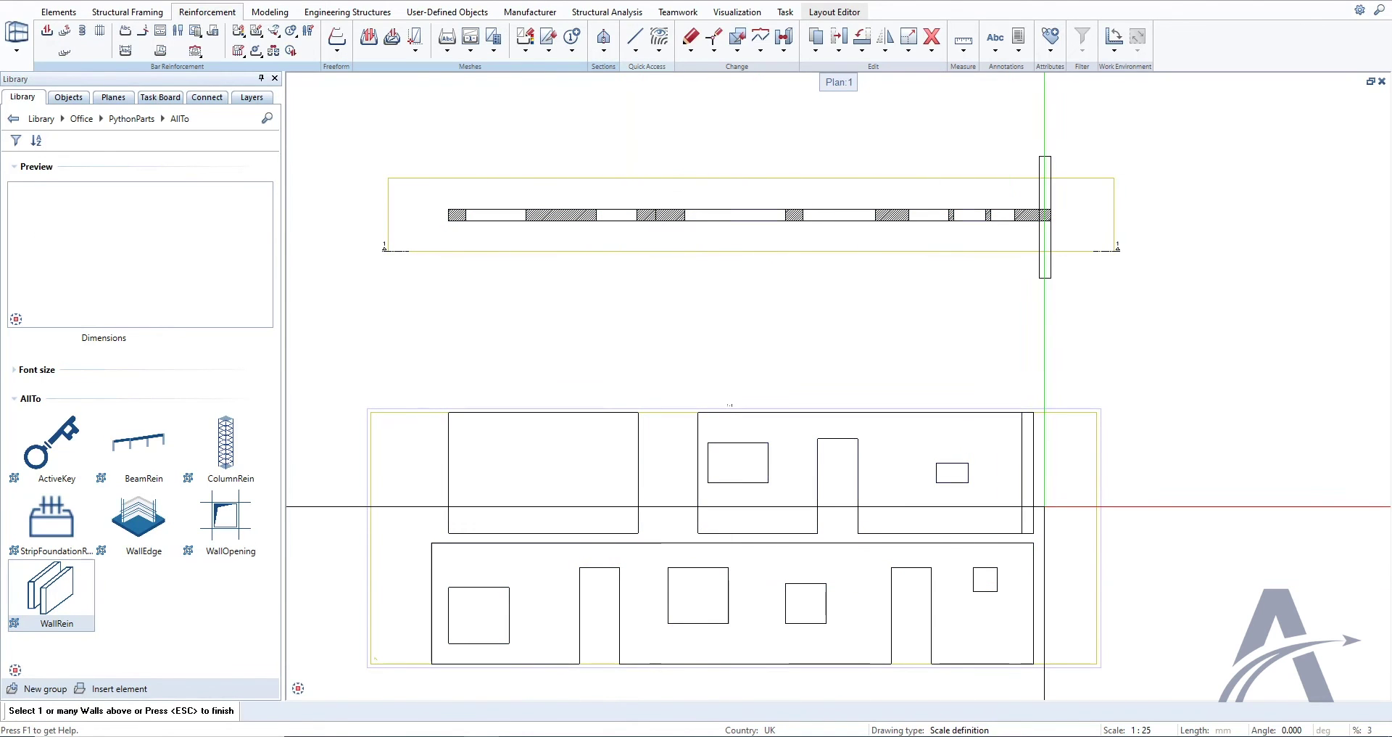
click(1028, 419)
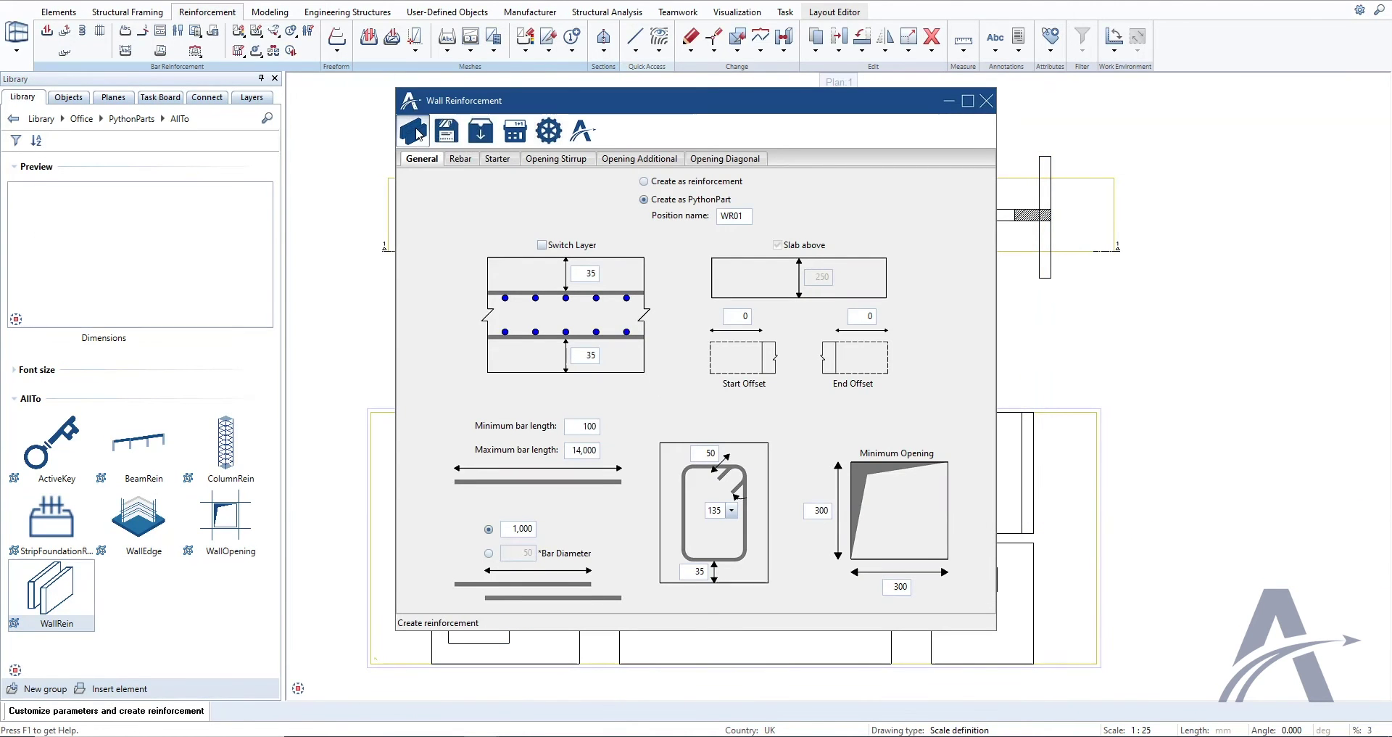
key(Escape)
Step: Use Modify Mark to check the steel grade of the short horizontal bars at the wall's left end and of the vertical bars
scroll(428, 575, up, 6)
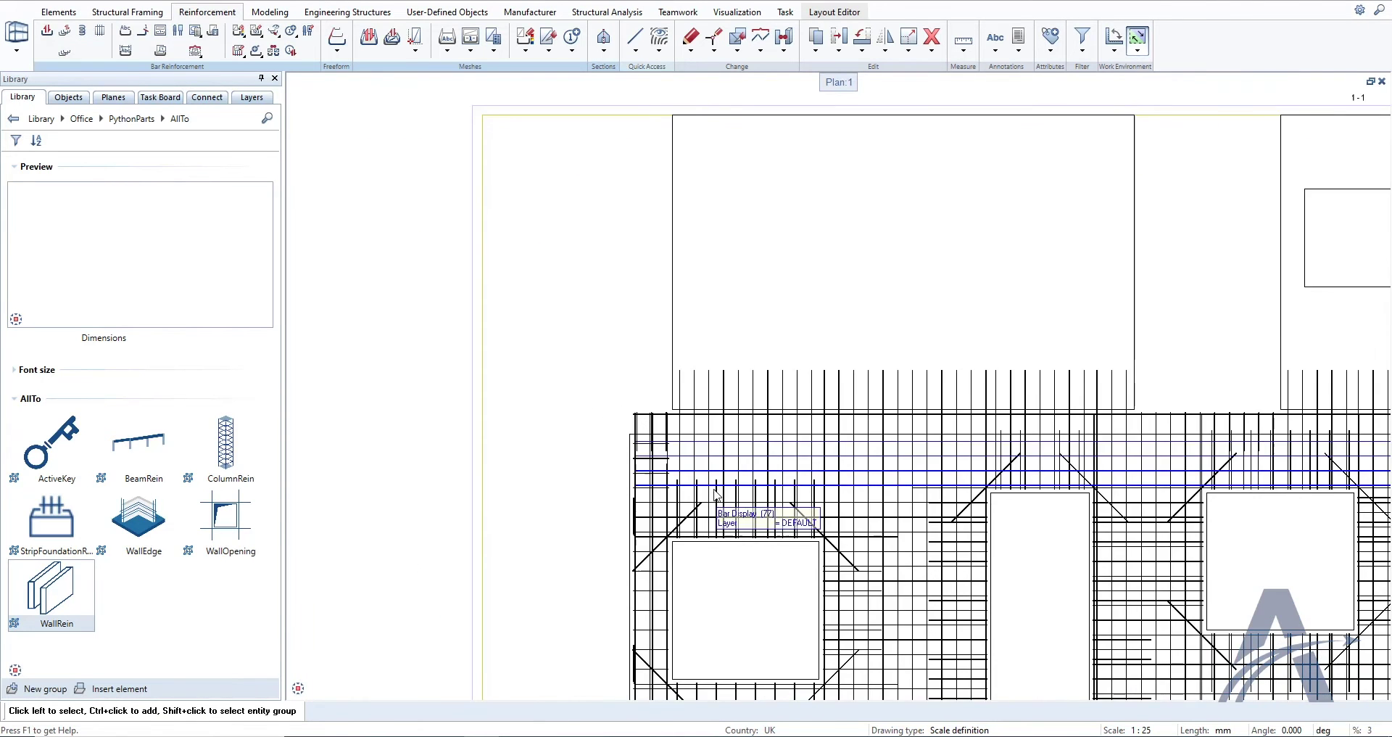
right_click(610, 438)
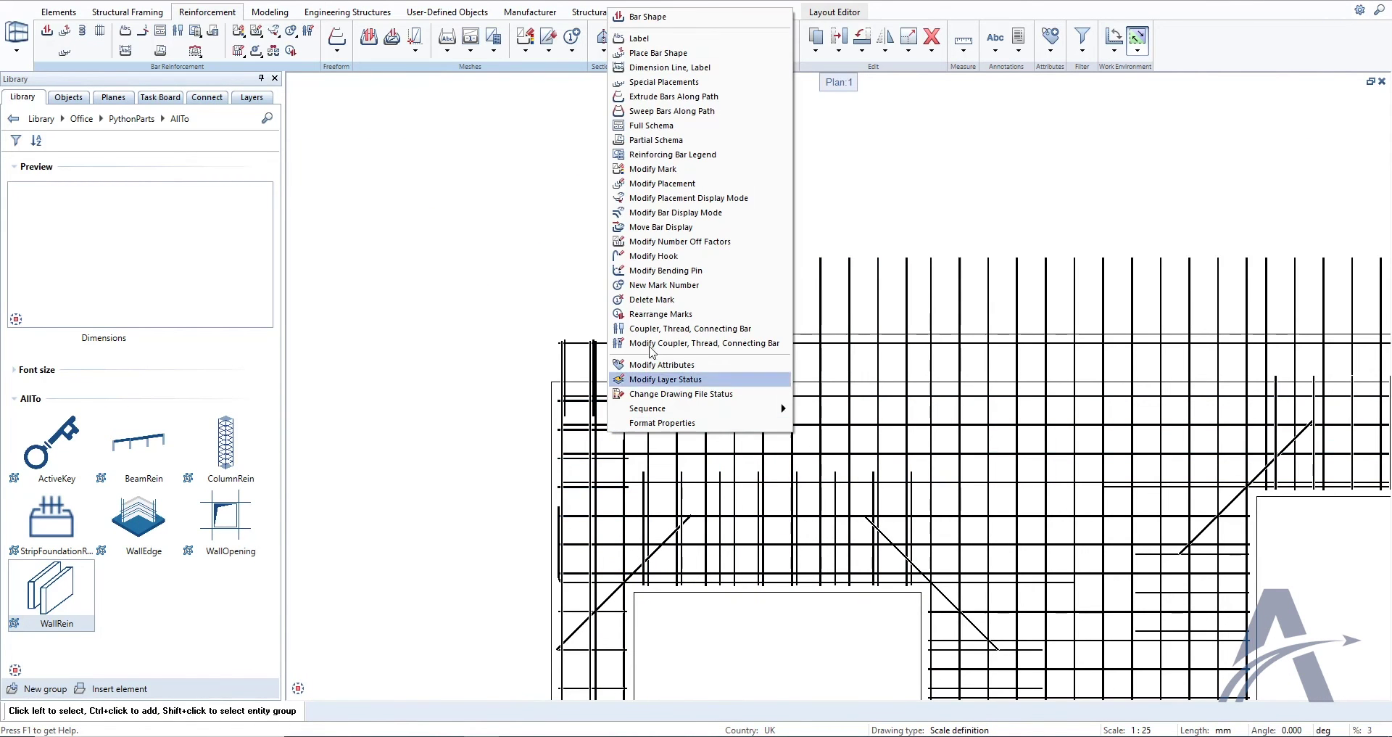
click(652, 164)
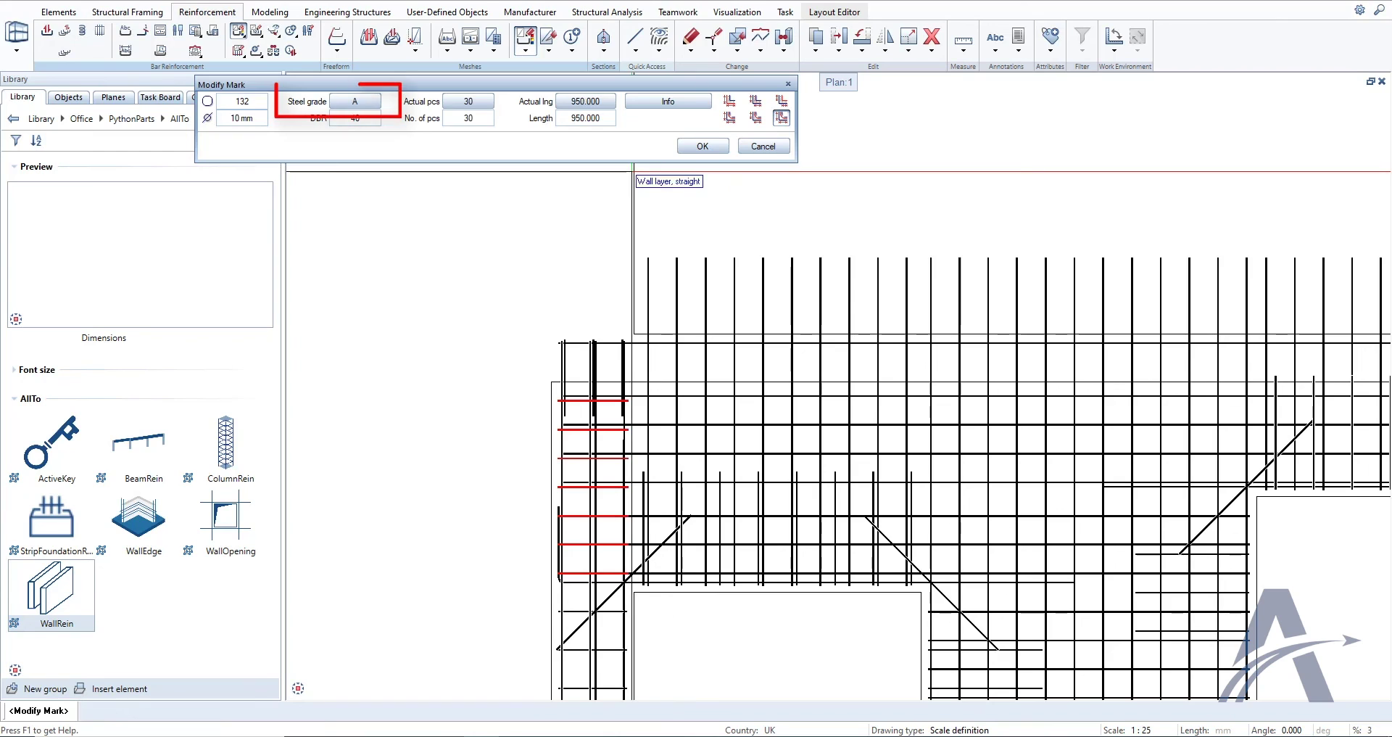
click(764, 146)
key(Escape)
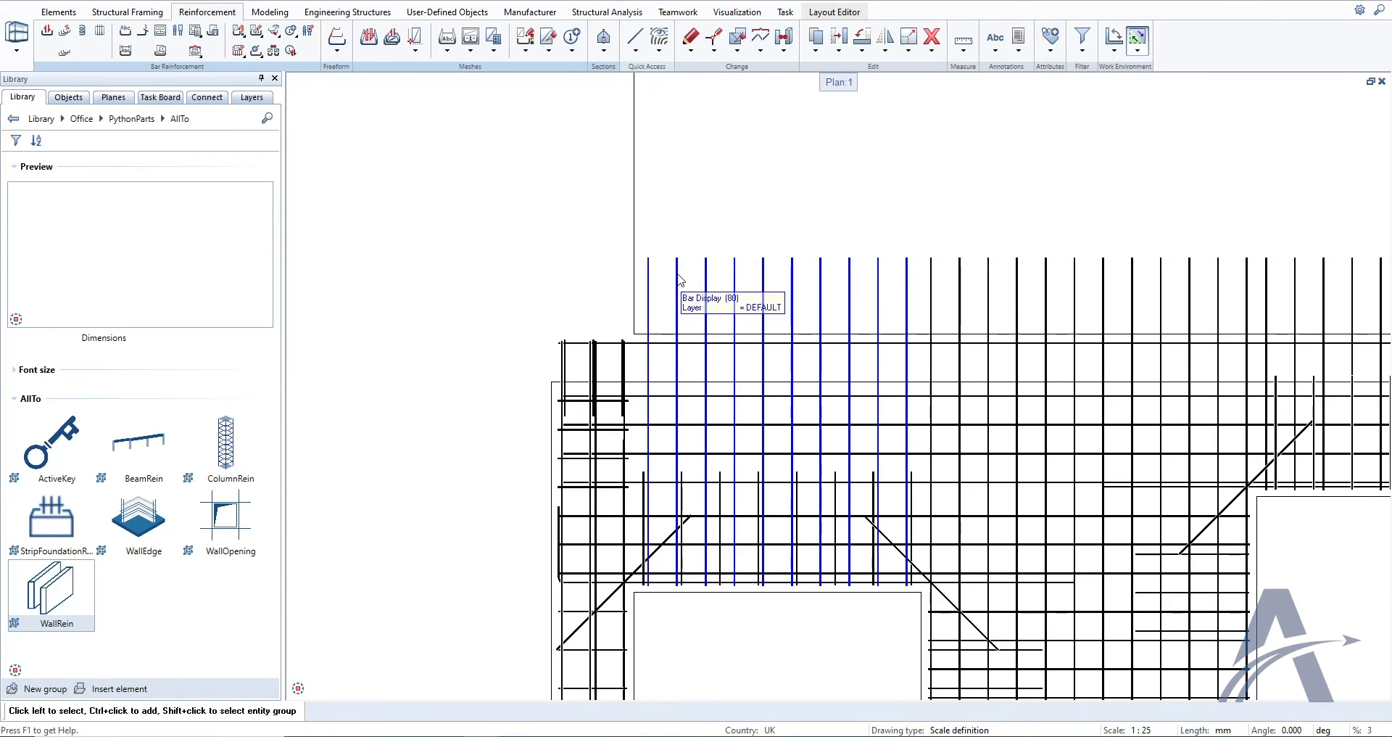
right_click(681, 281)
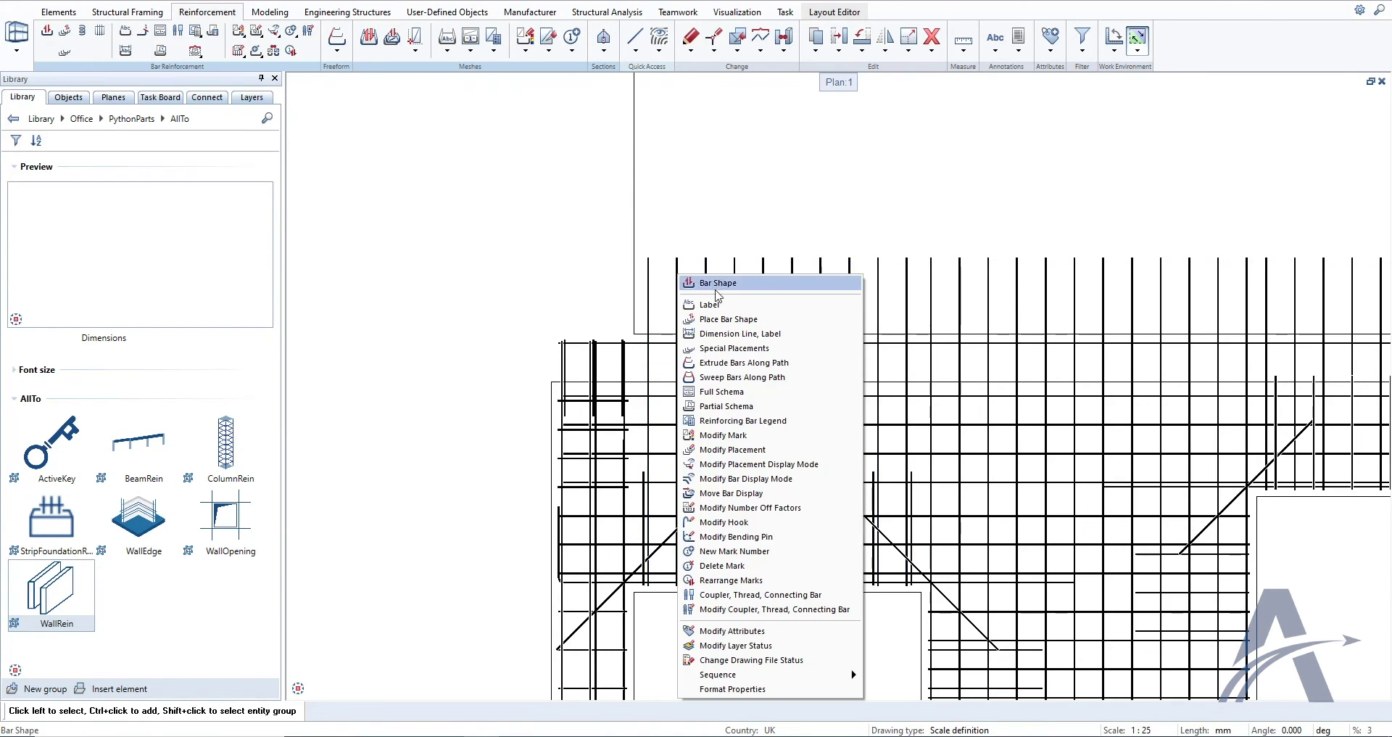
click(730, 437)
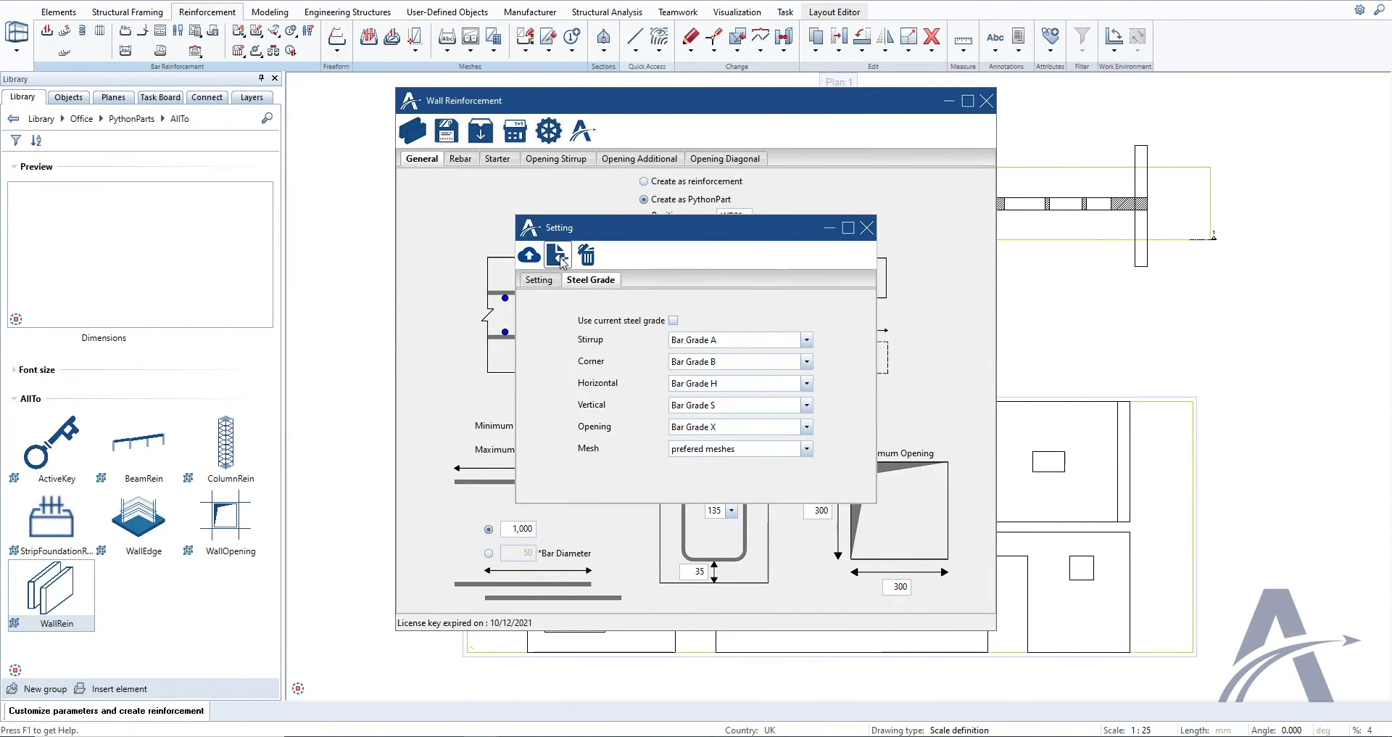
Step: Import the cross section file Cross Section01.txt from the Desktop into the WallRein steel grade settings
click(558, 256)
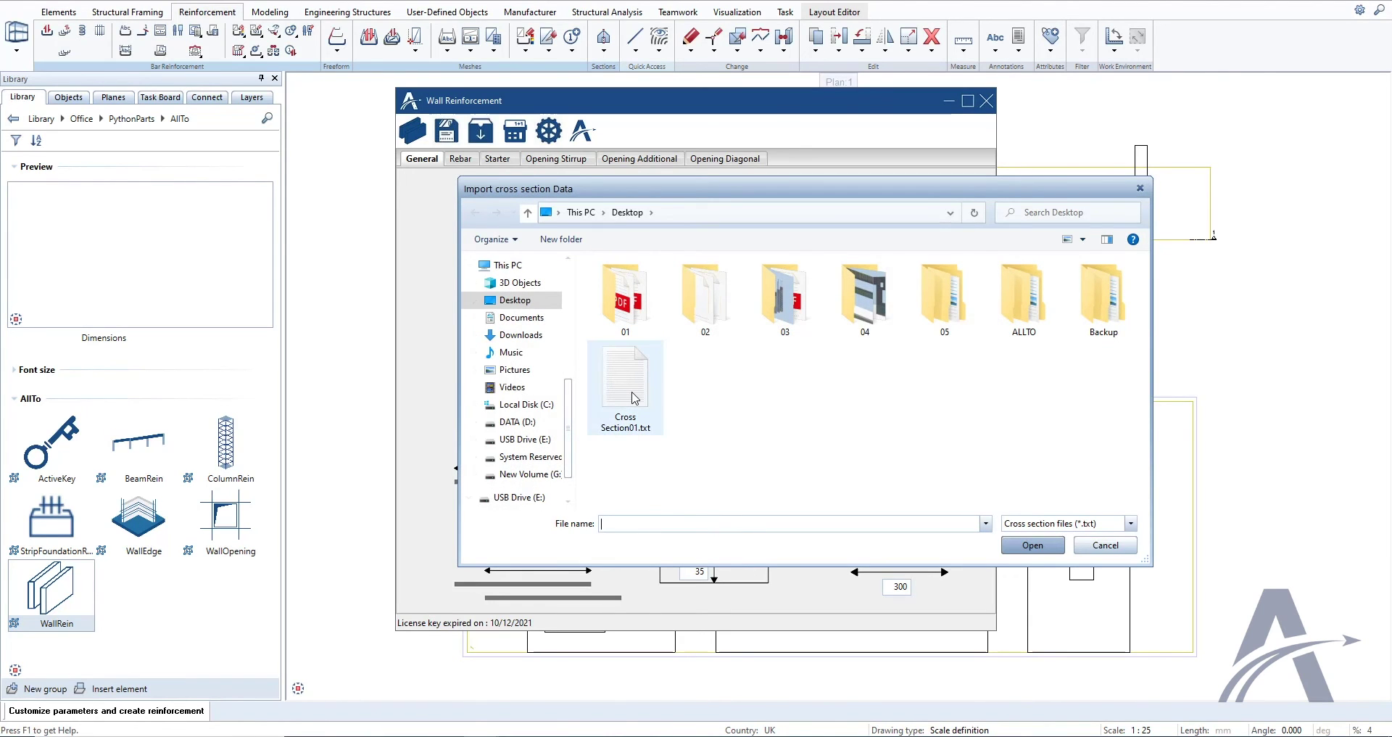
click(635, 398)
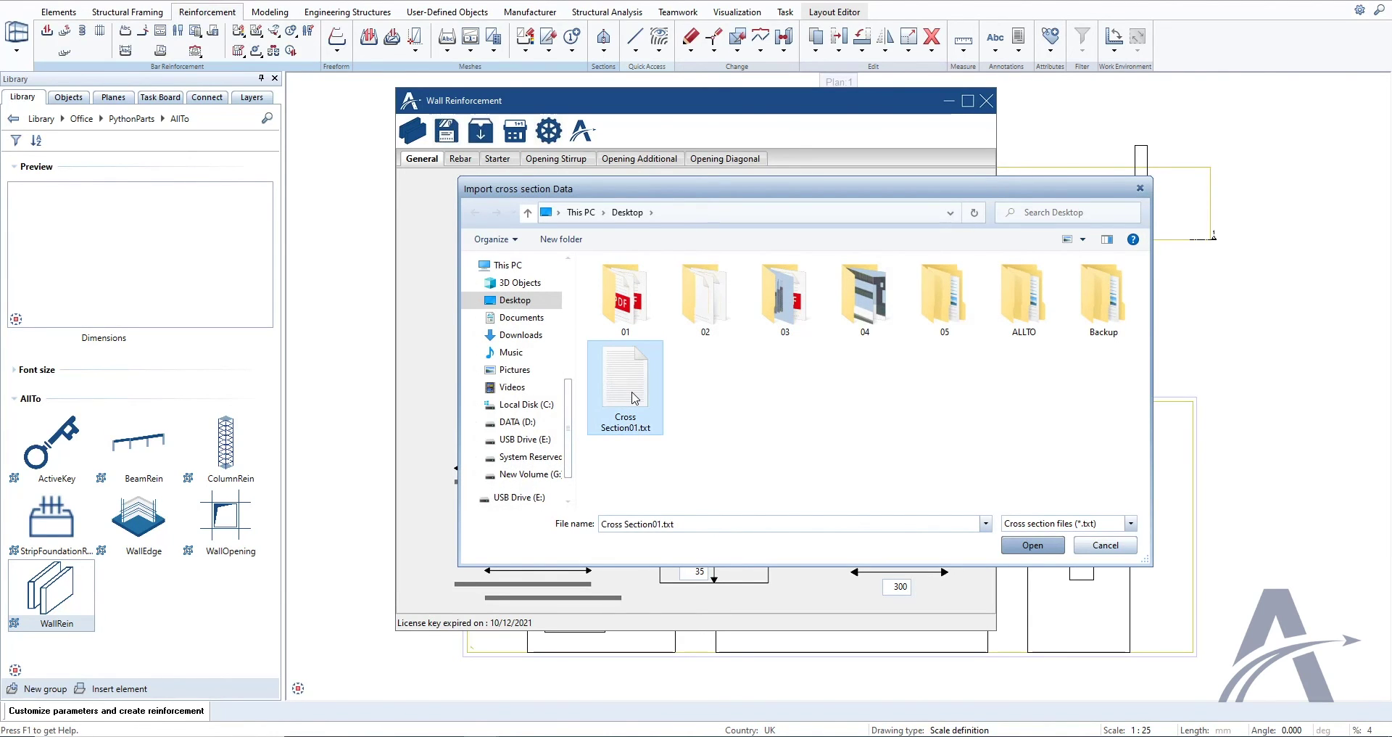
click(1032, 544)
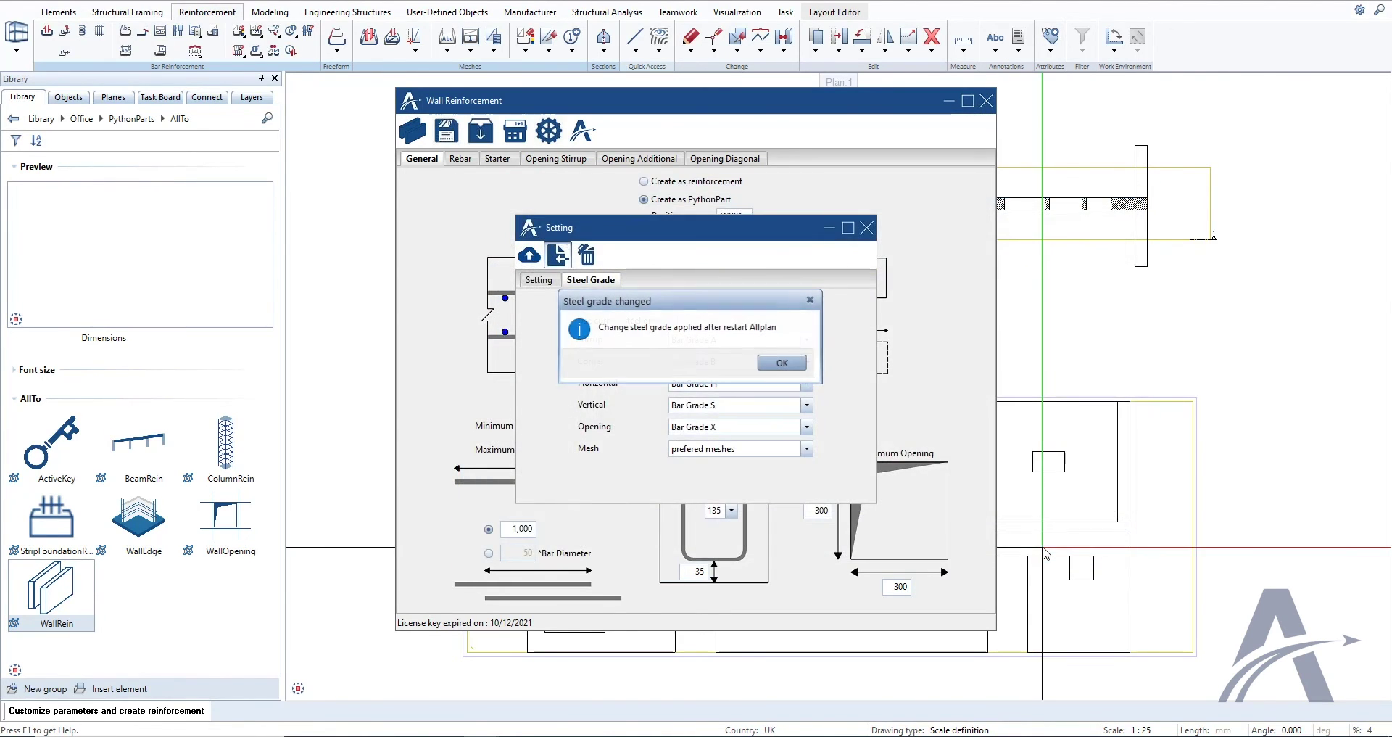
click(782, 363)
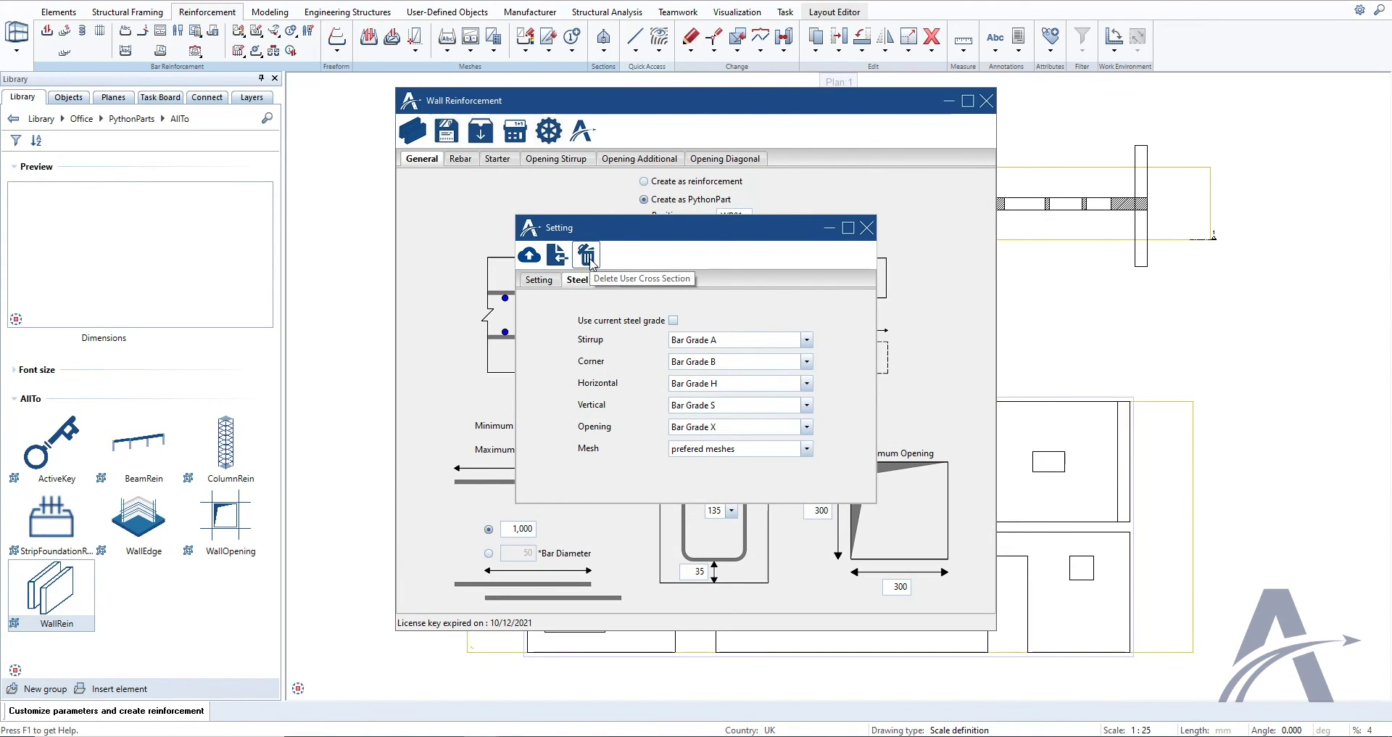
Step: Delete the user cross sections from the steel grade settings and exit WallRein
click(587, 255)
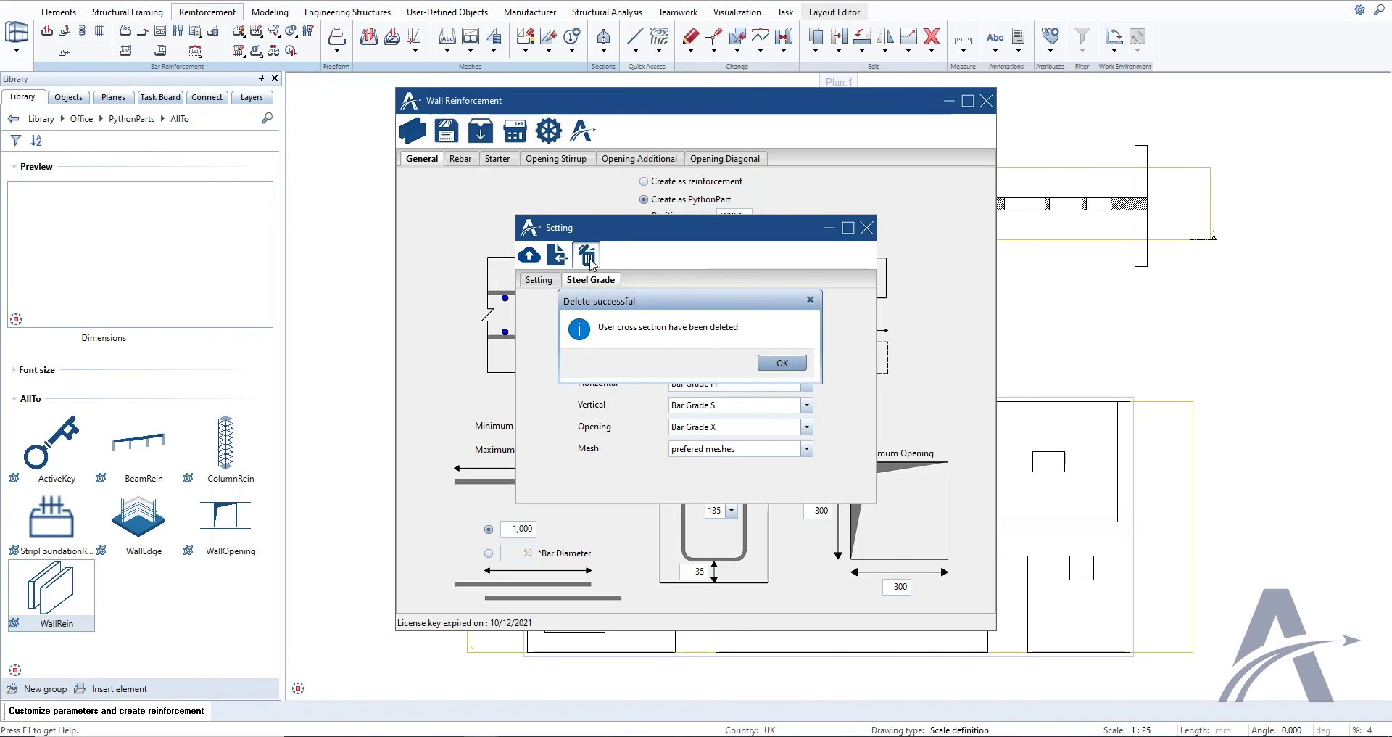
click(783, 362)
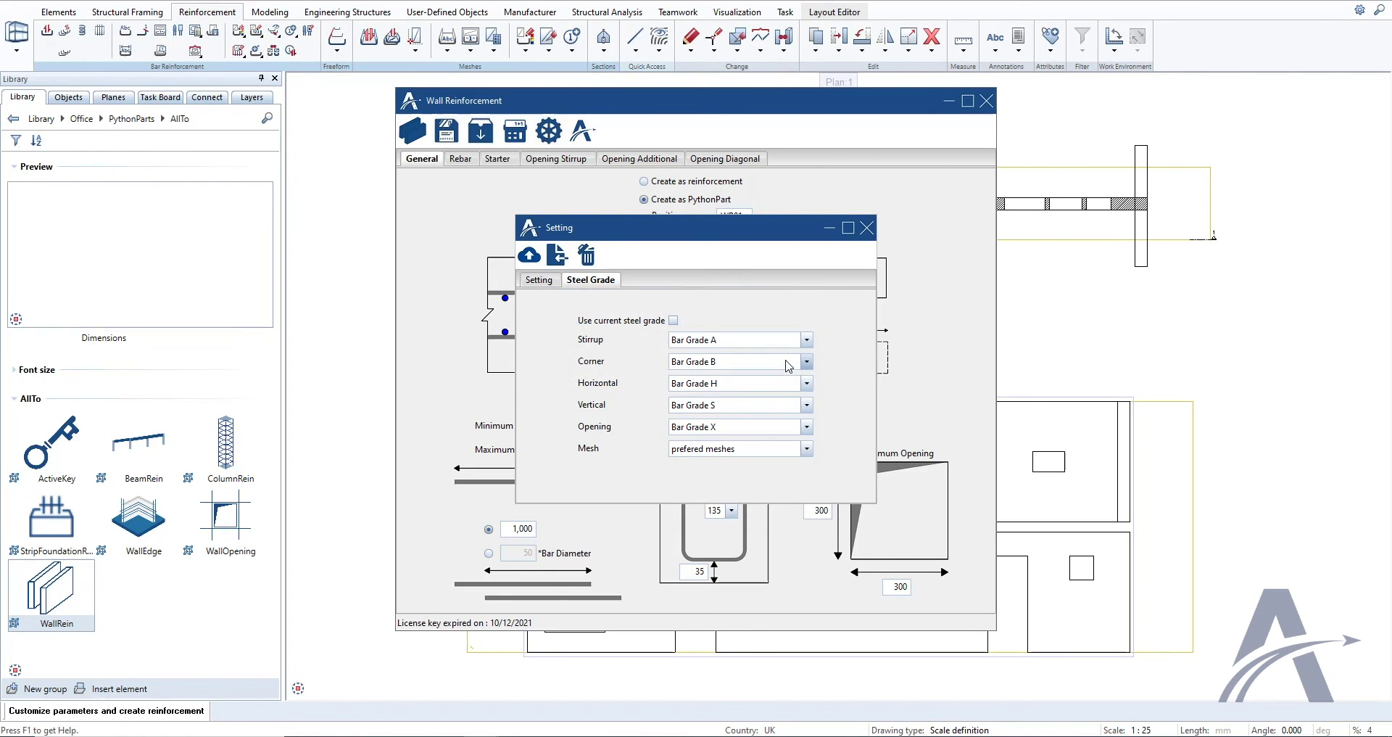
click(868, 230)
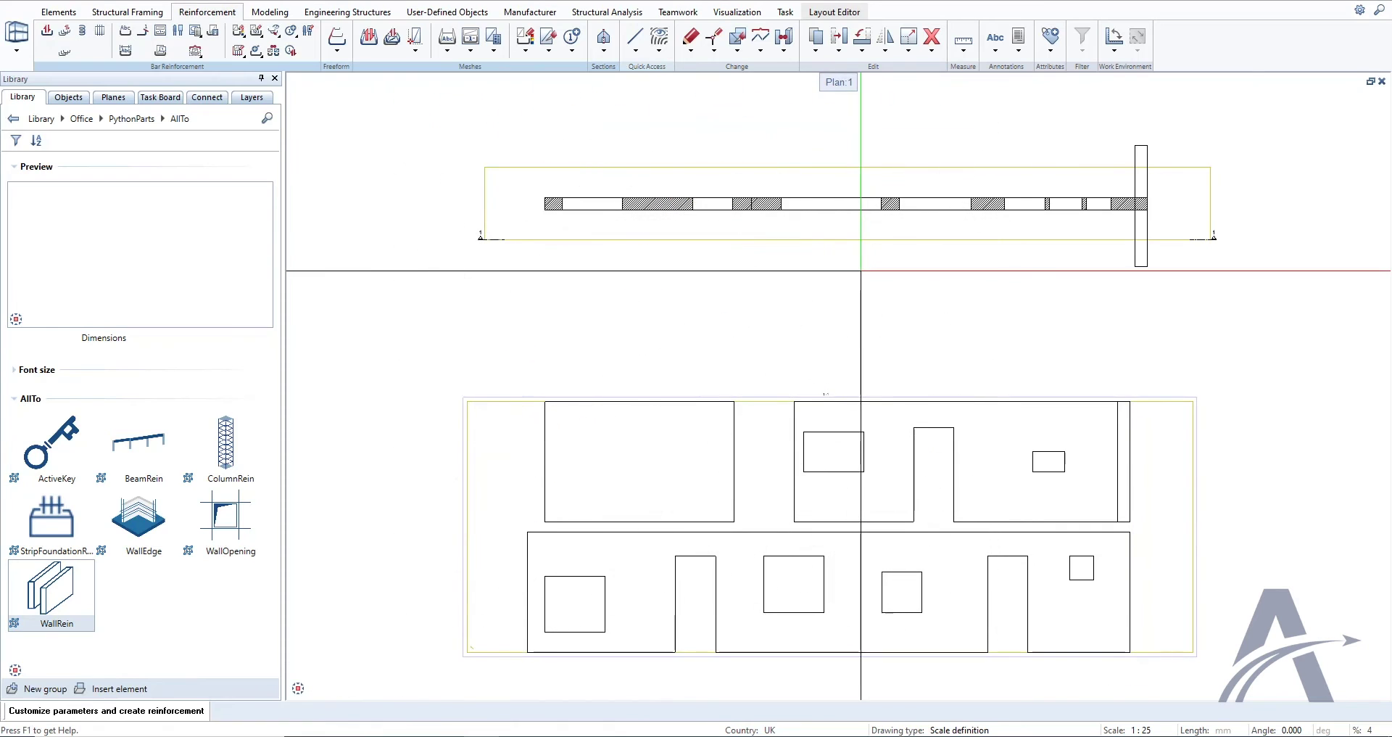
key(Escape)
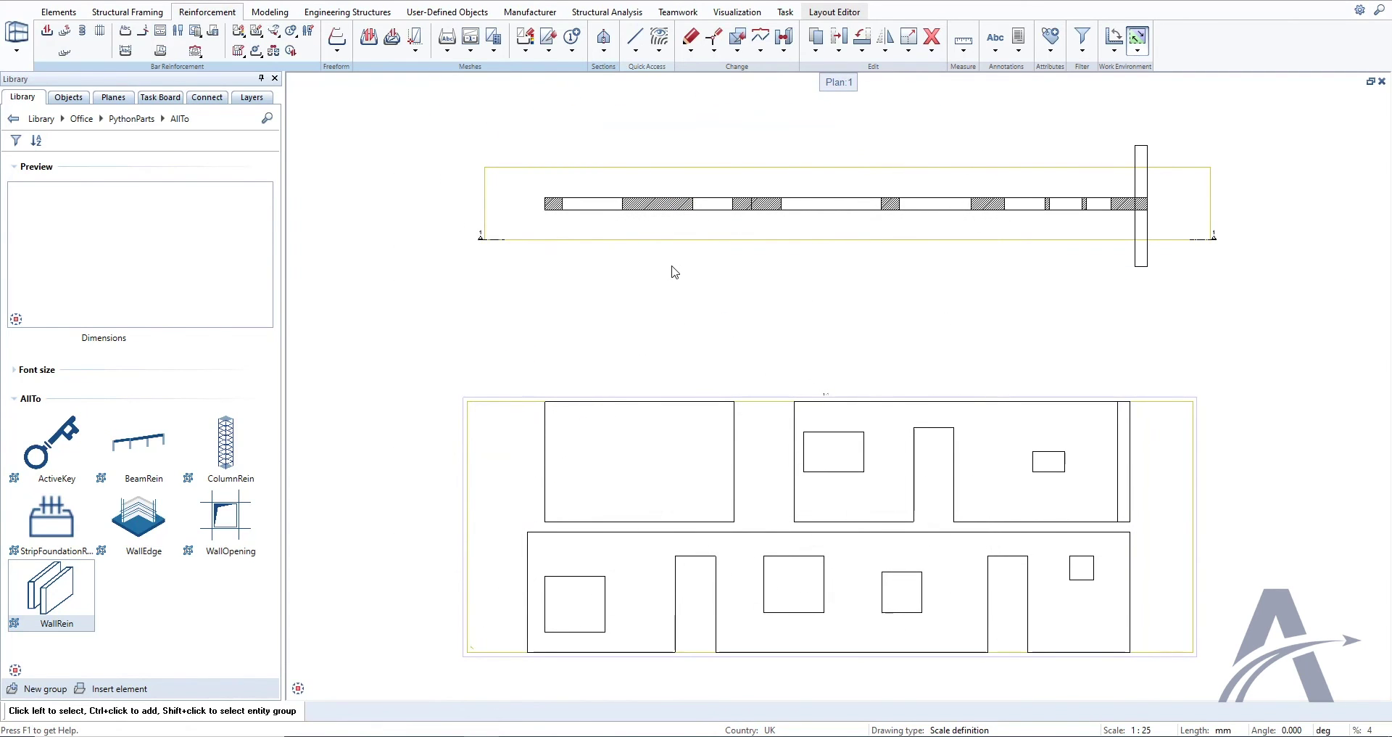
Step: Export the default cross-section catalogs to the Desktop as a text file named Default and close the catalog overview
click(243, 1)
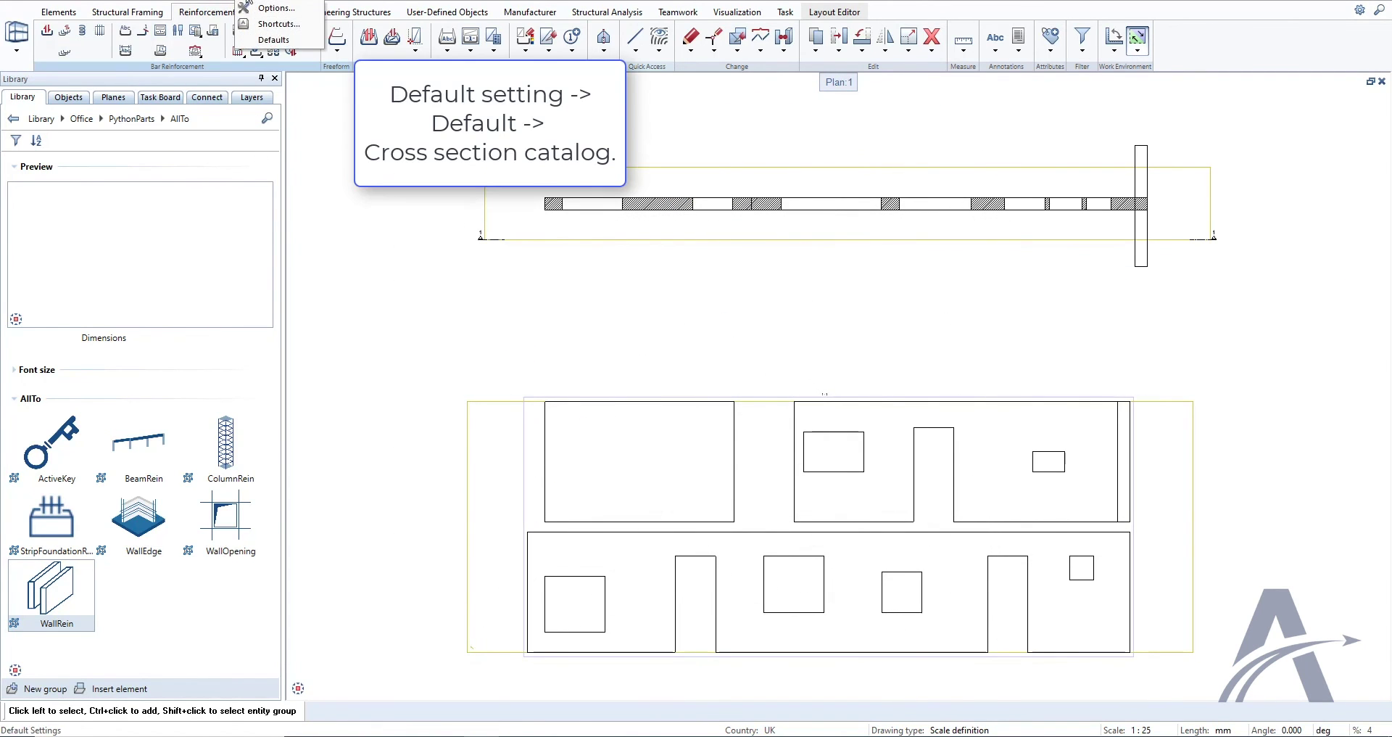
click(260, 41)
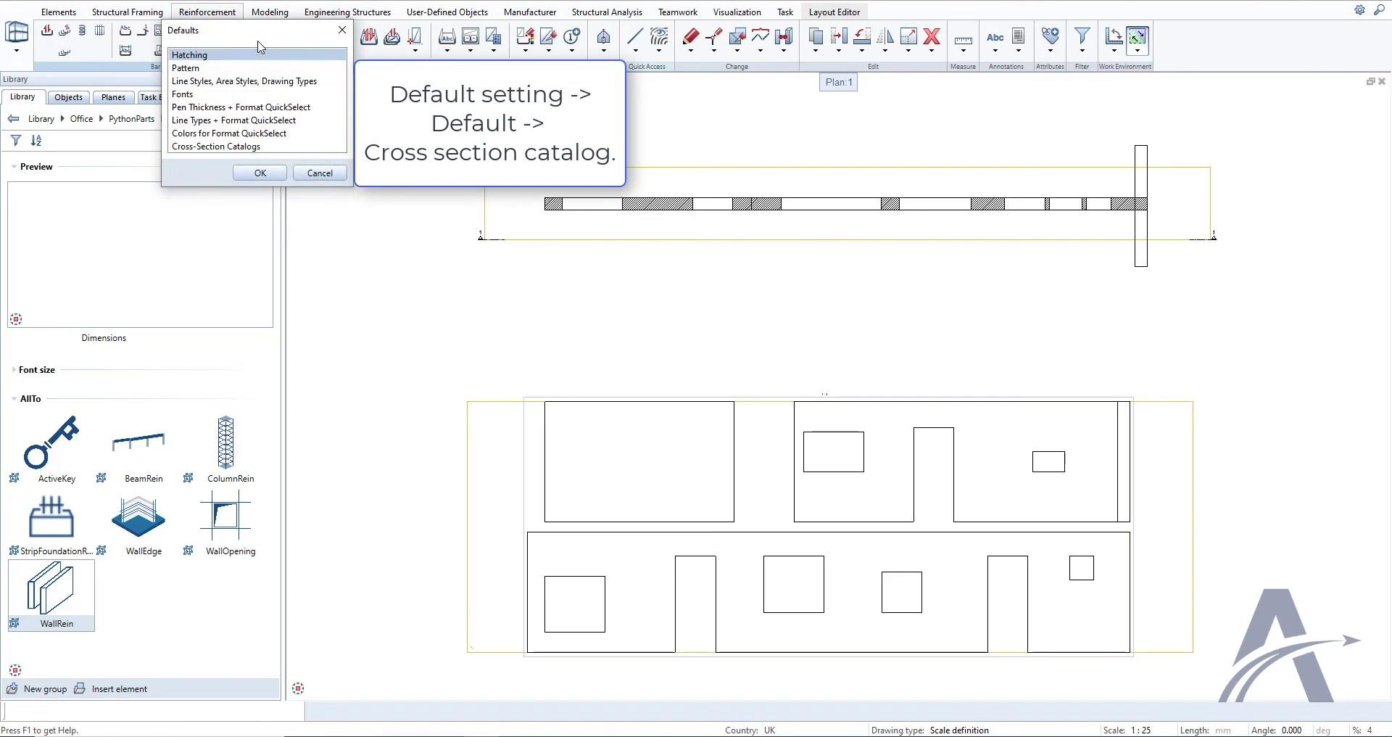
double_click(219, 147)
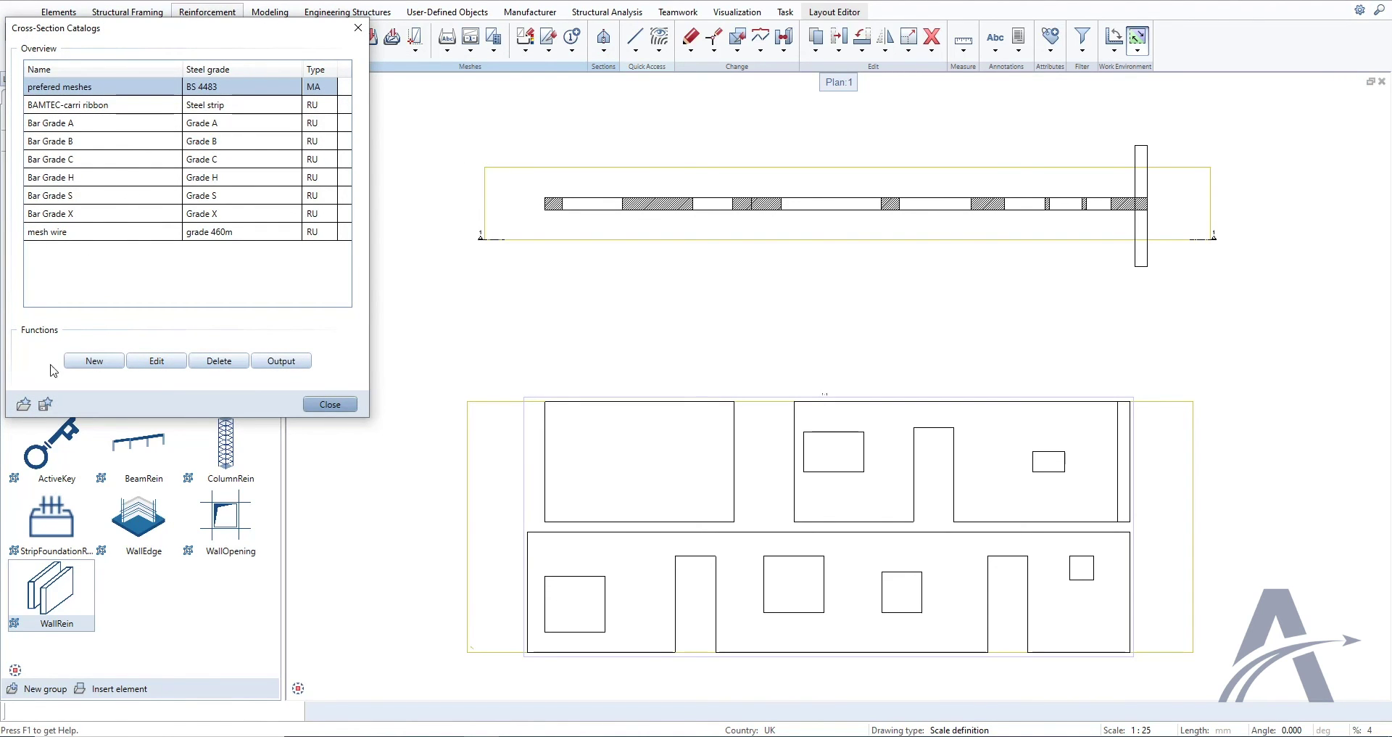
click(45, 405)
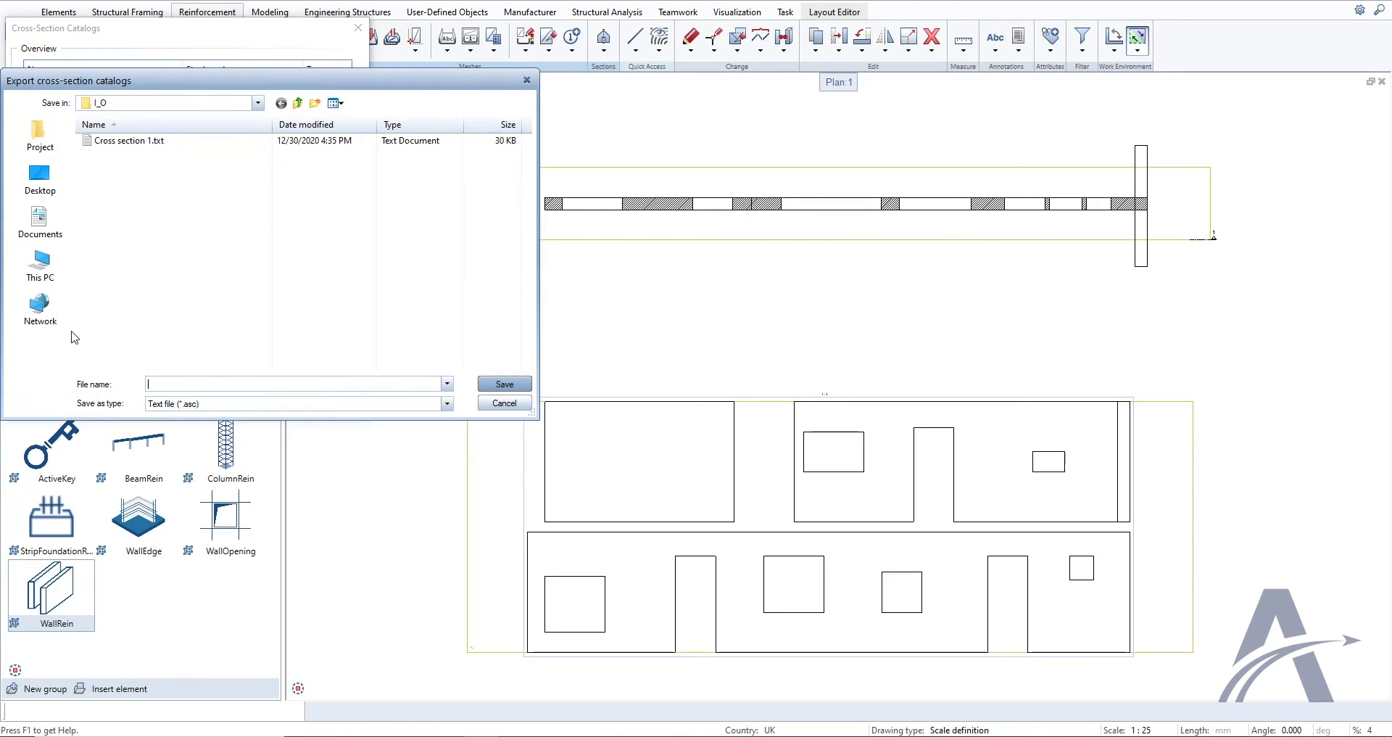
click(50, 277)
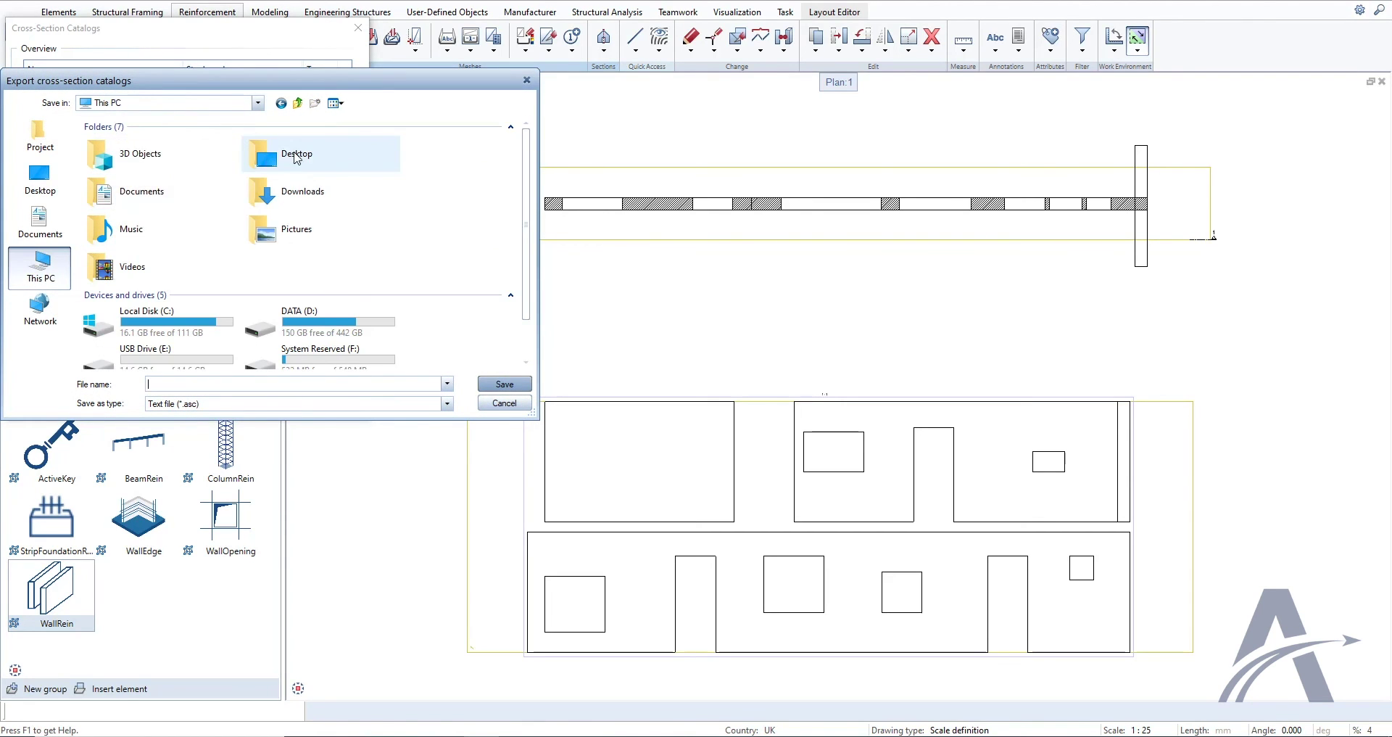
double_click(296, 159)
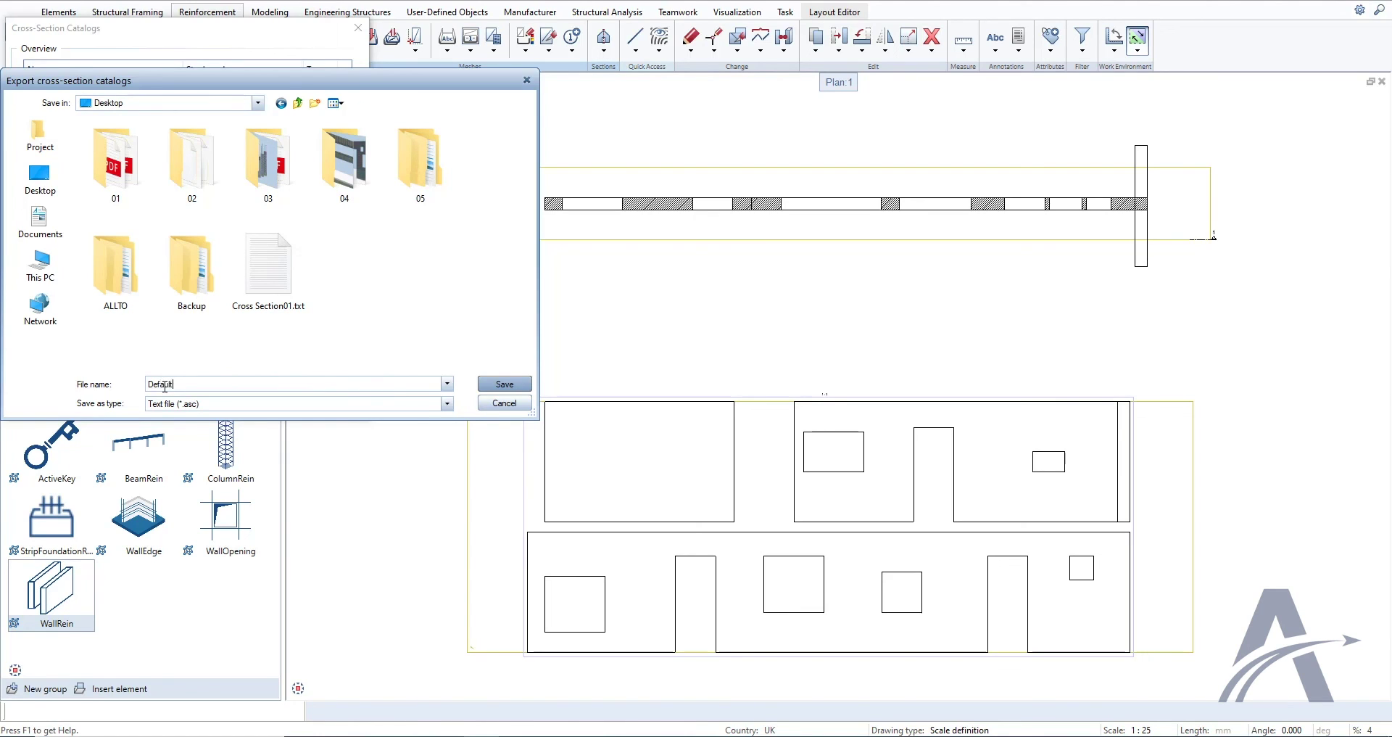
click(504, 384)
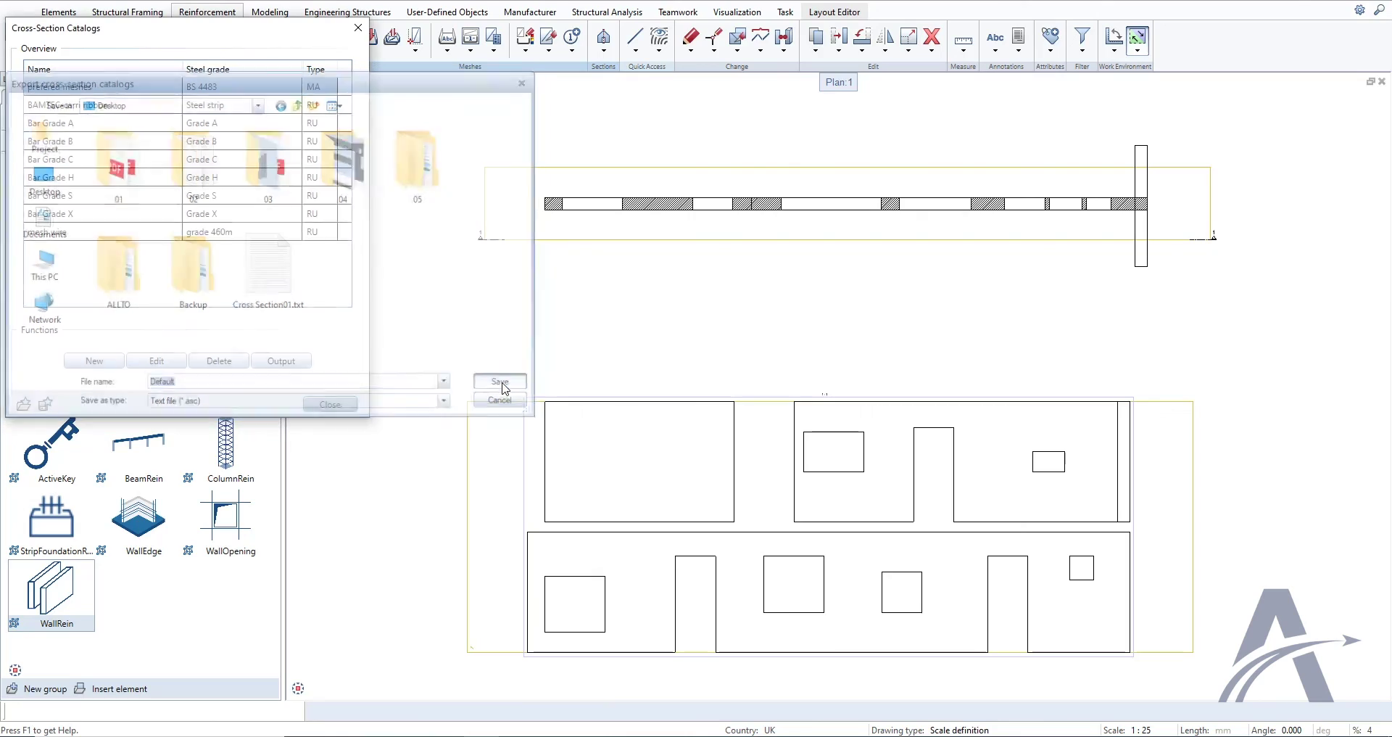
click(330, 404)
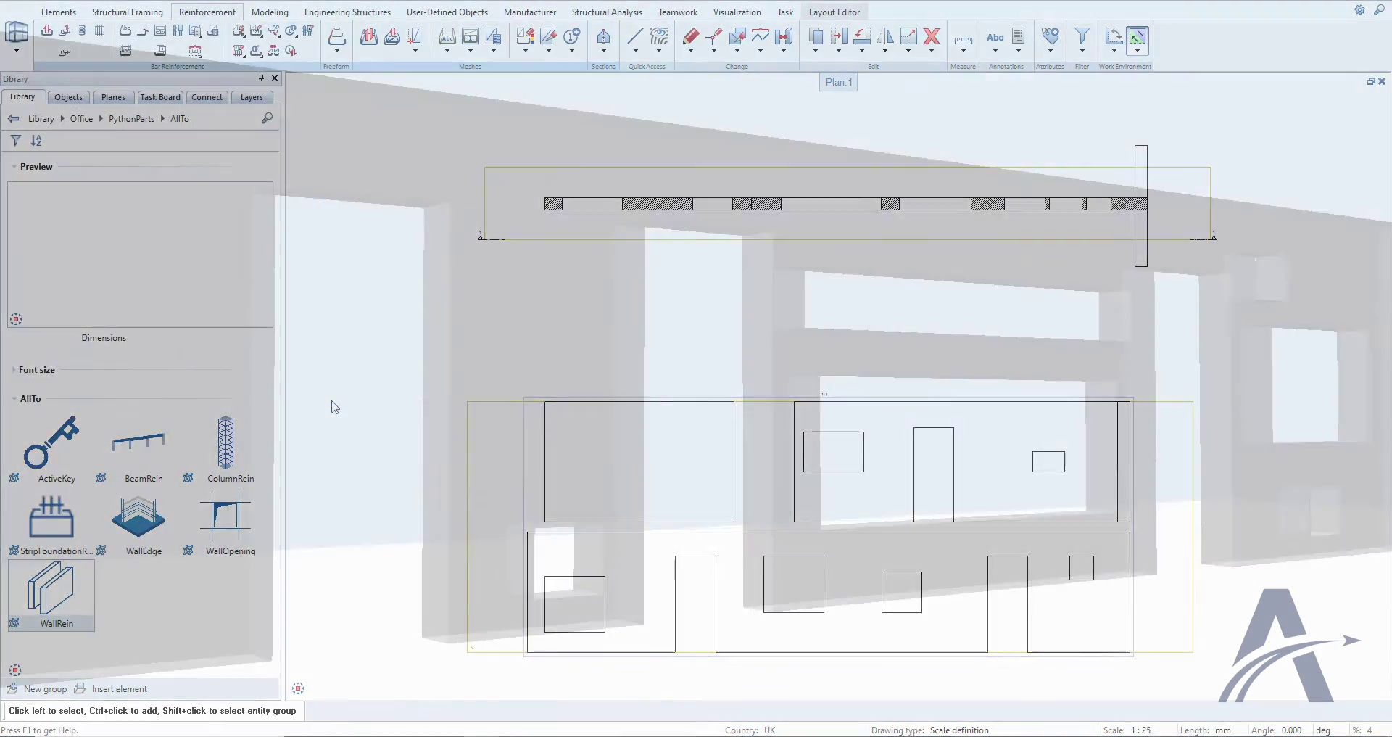